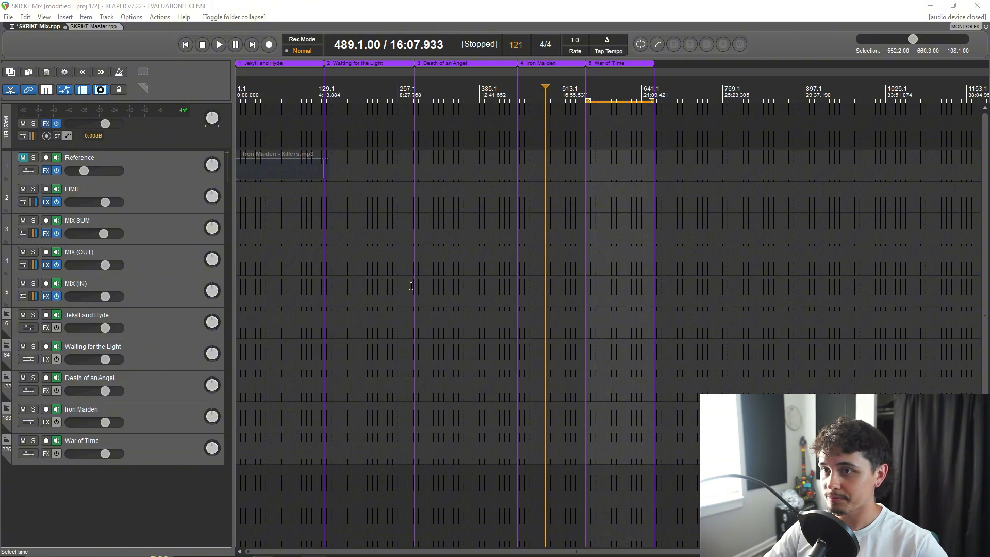
Expand the War of Time folder, look through its drum, guitar, sample and vocal tracks, and collapse it again.
scroll(302, 268, "up", 2)
scroll(302, 268, "down", 2)
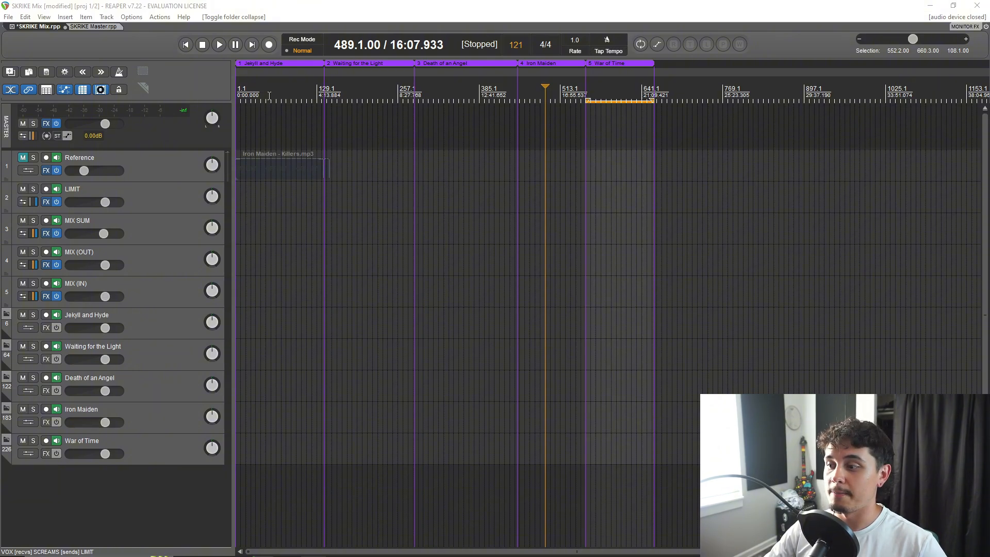
left_click(6, 440)
scroll(73, 444, "down", 6)
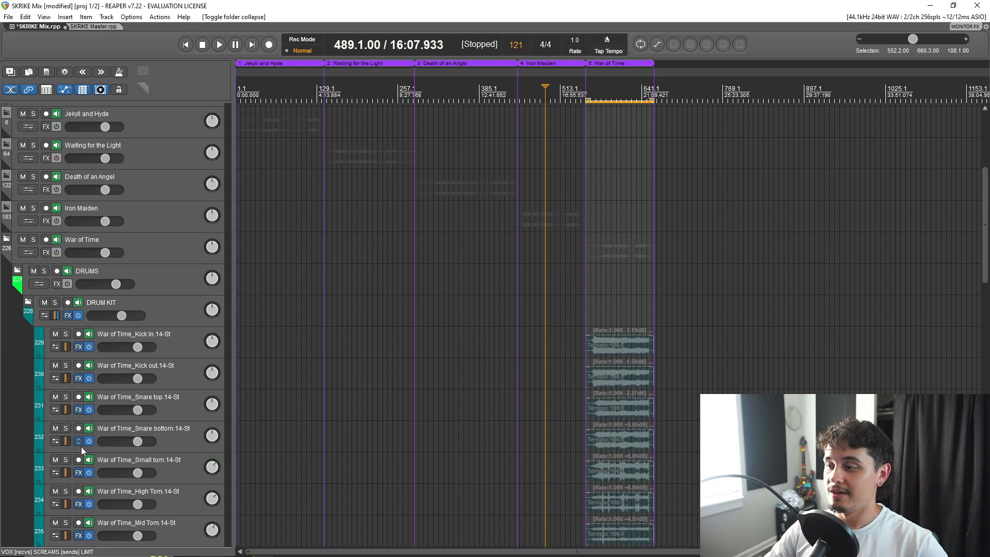
scroll(796, 327, "down", 15)
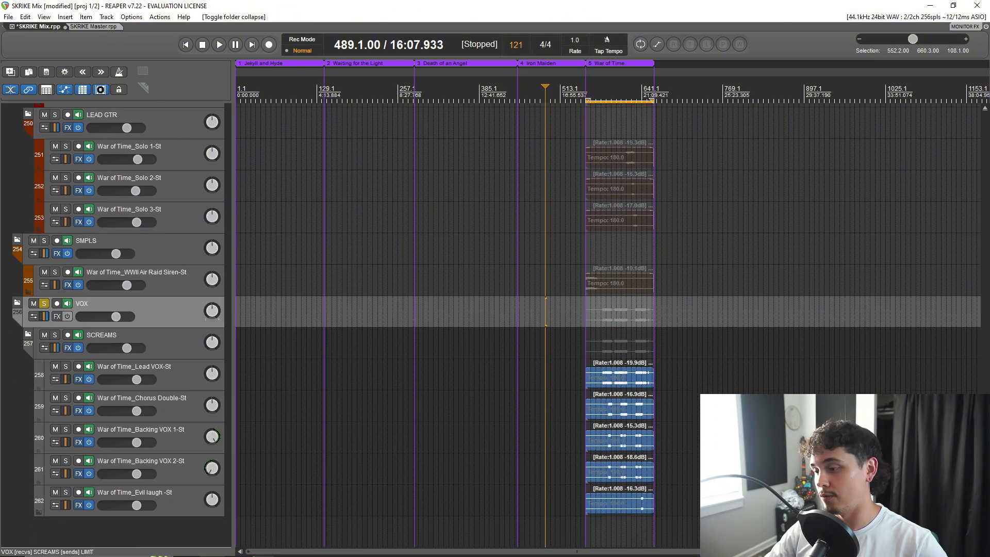
scroll(137, 526, "up", 20)
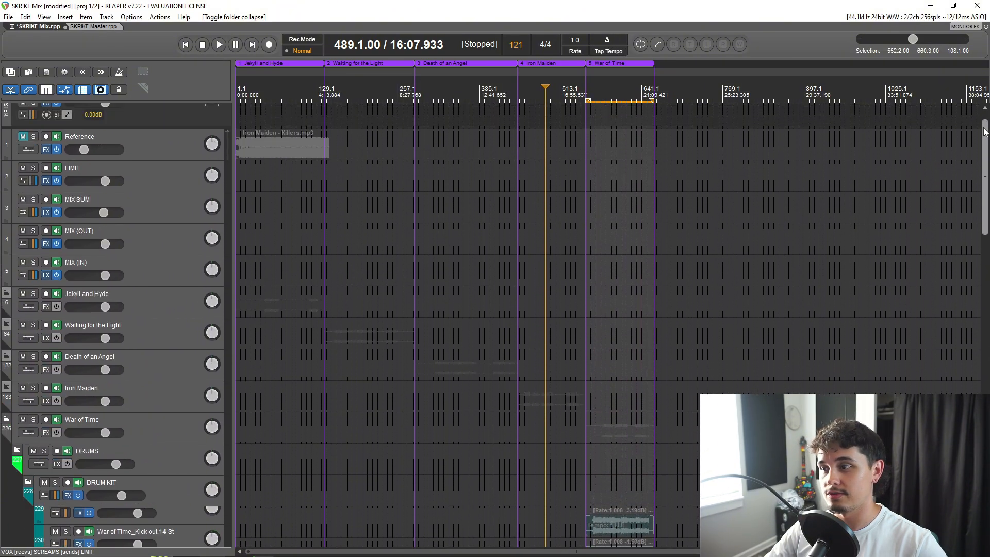
left_click(4, 424)
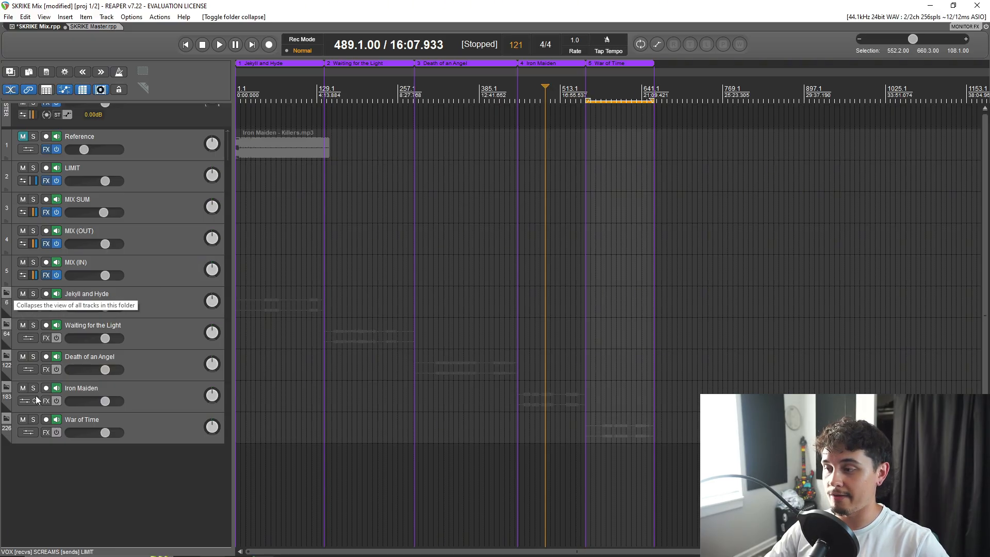
Select each of the five song folders in turn, from Jekyll and Hyde through War of Time, twice over.
left_click(160, 301)
left_click(159, 336)
left_click(164, 367)
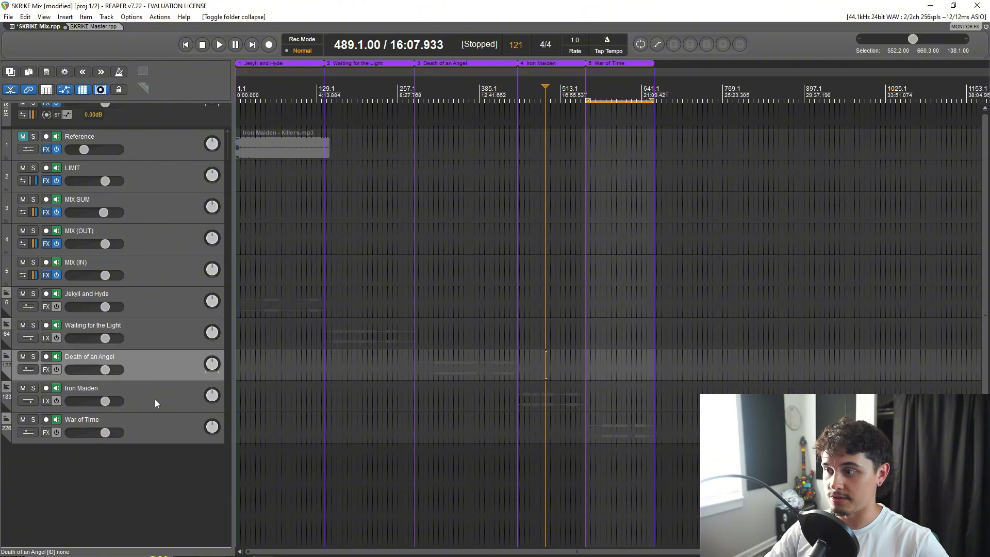
left_click(156, 398)
left_click(159, 430)
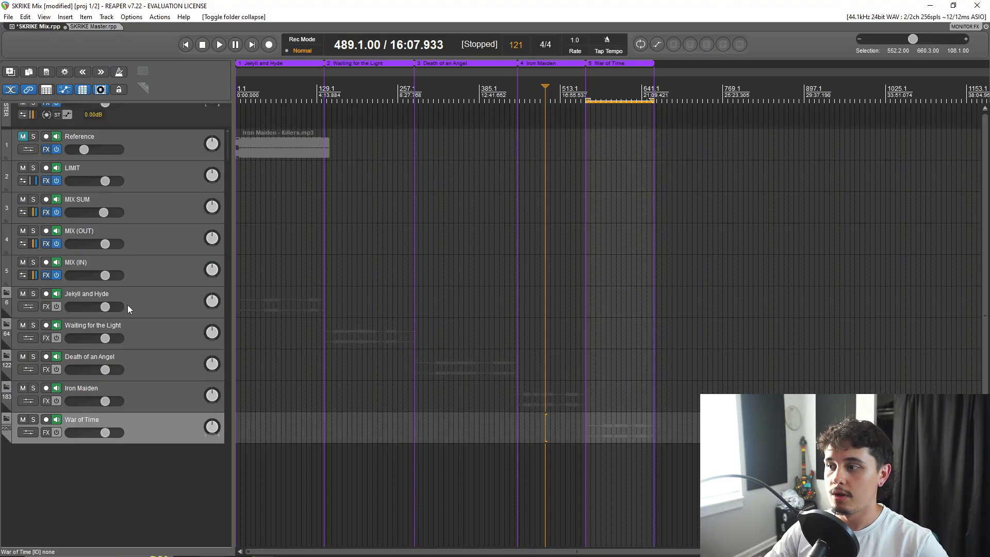
left_click(146, 305)
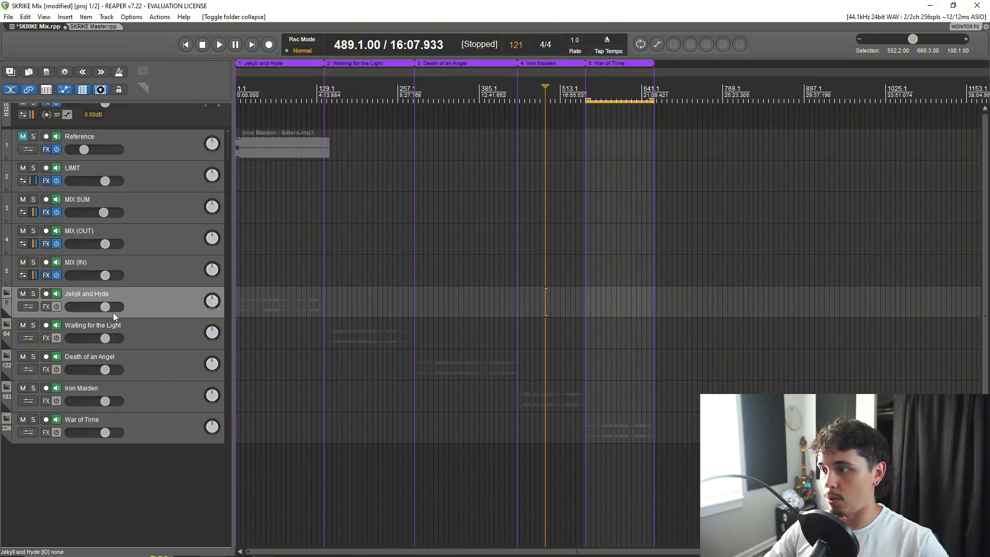
left_click(155, 344)
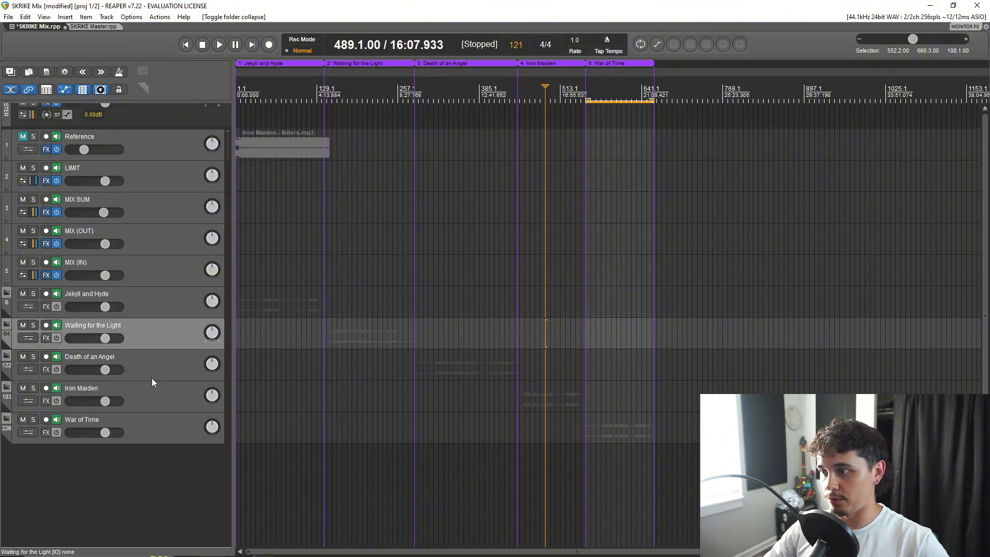
left_click(151, 382)
left_click(150, 407)
left_click(151, 436)
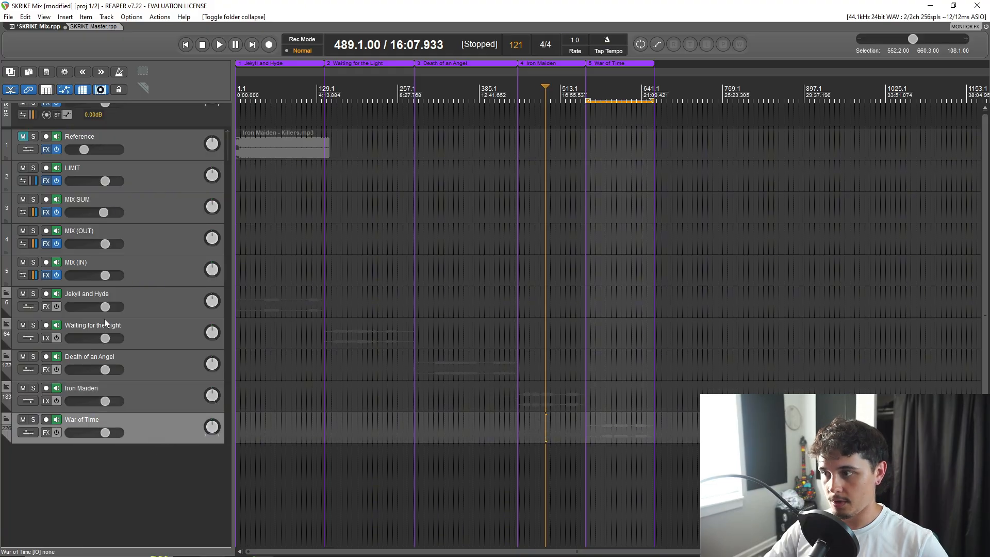
Expand the Jekyll and Hyde folder and fully collapse its DRUMS subfolder.
left_click(6, 295)
scroll(214, 219, "down", 5)
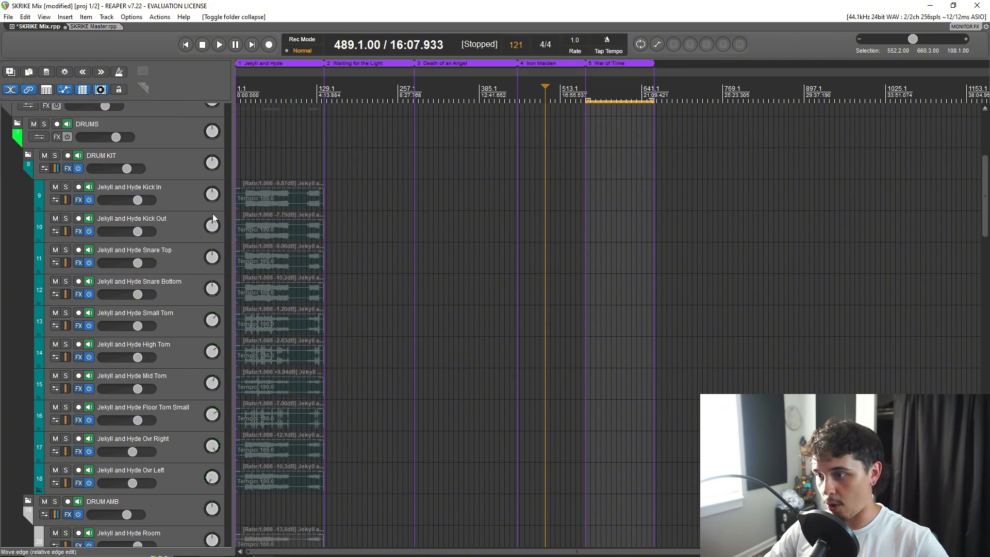
scroll(984, 181, "down", 1)
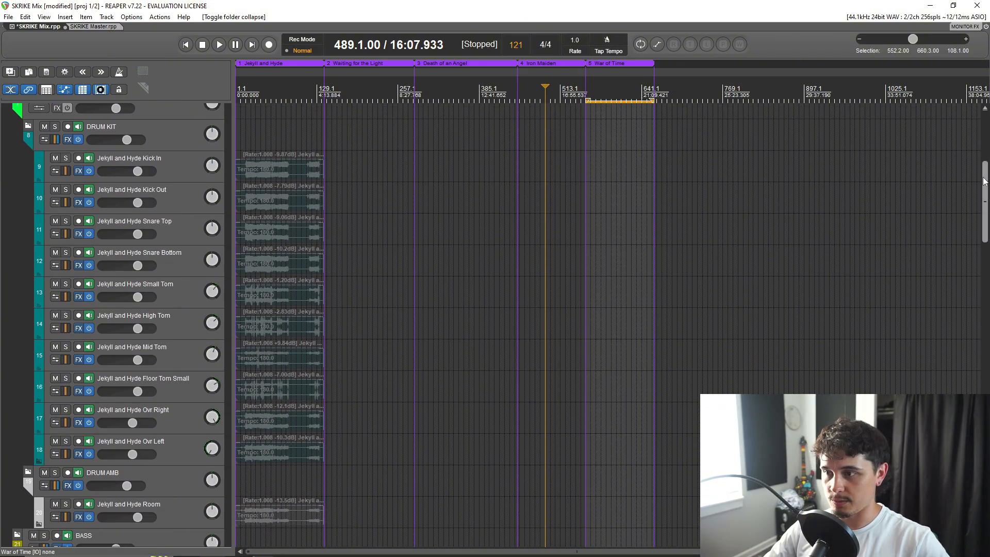
mouse_move(984, 181)
left_mouse_down()
mouse_move(979, 200)
mouse_move(983, 178)
left_mouse_up()
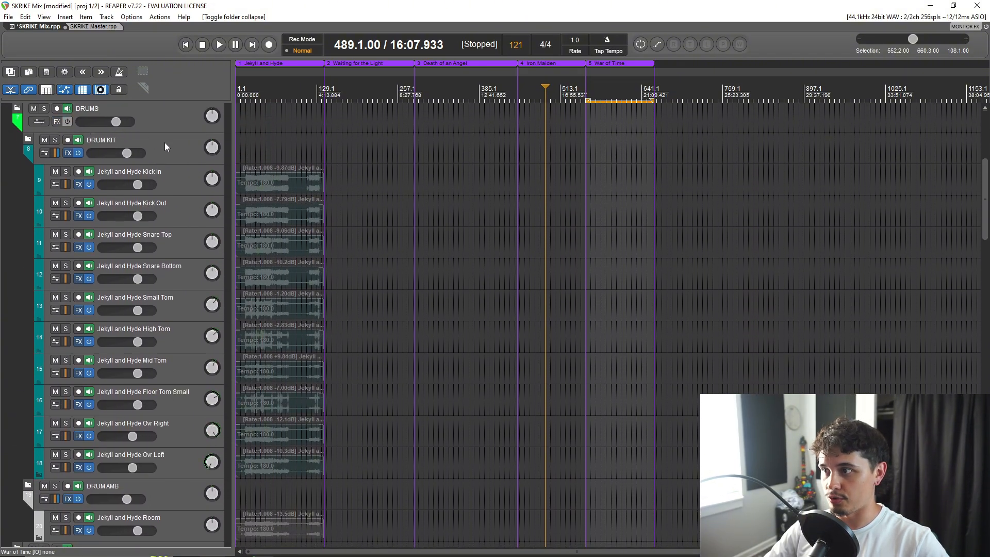
left_click(173, 123)
scroll(20, 148, "up", 1)
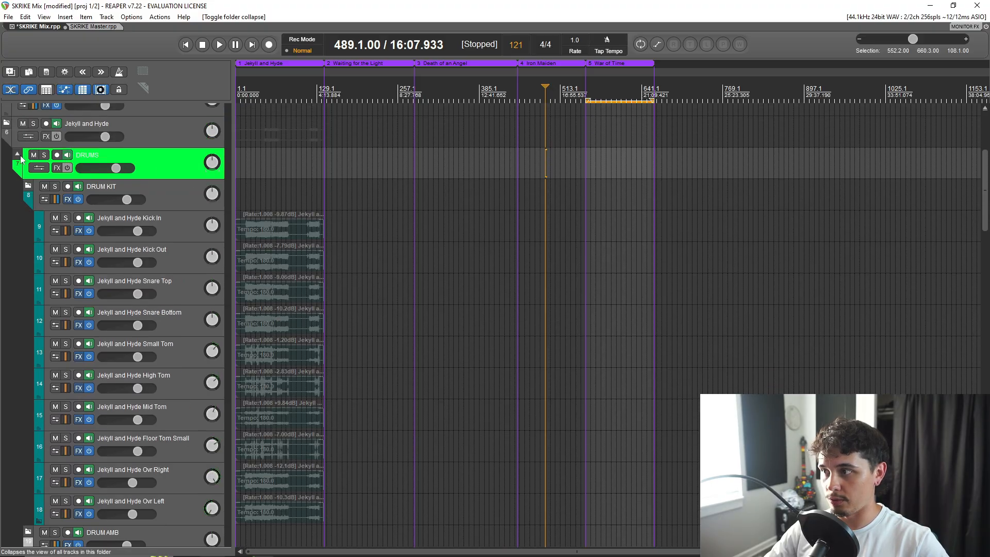
left_click(17, 154)
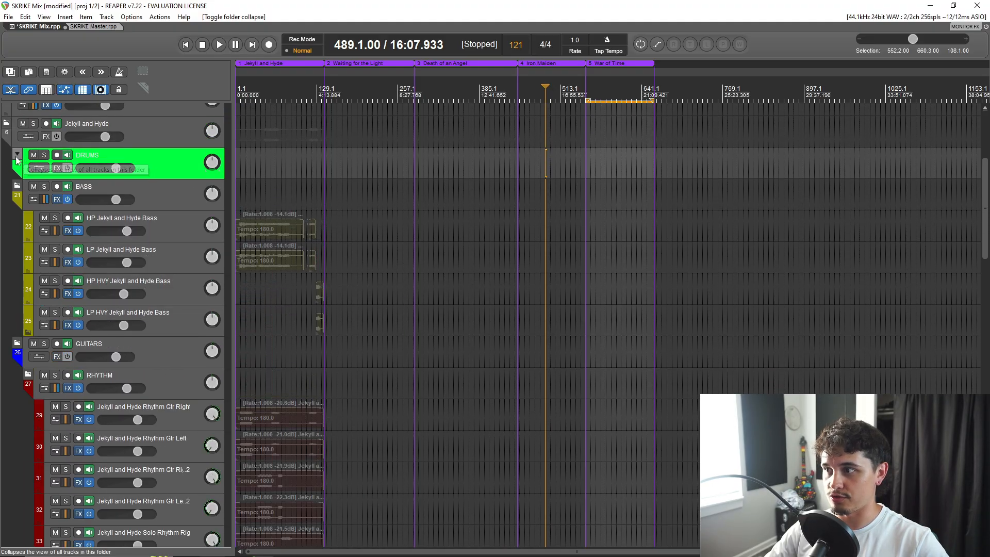
Toggle the BASS and DRUMS folders of Jekyll and Hyde open and closed, leaving both fully collapsed.
left_click(168, 196)
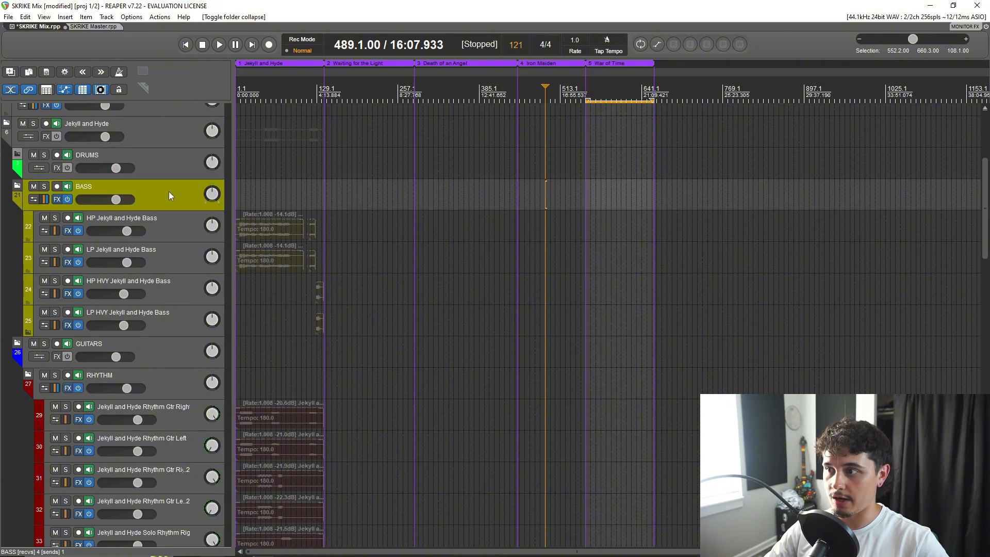
left_click(17, 187)
left_click(17, 187)
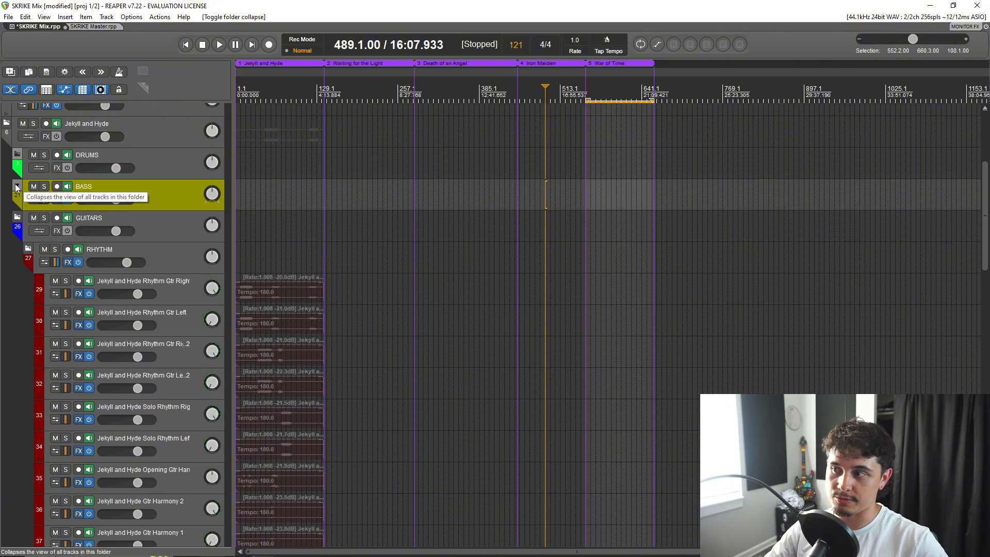
left_click(17, 186)
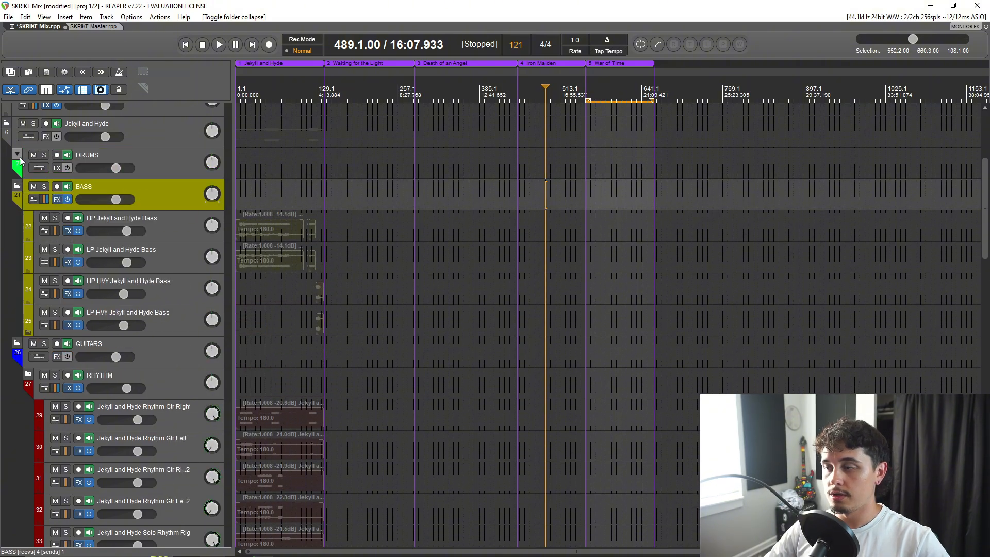
left_click(18, 157)
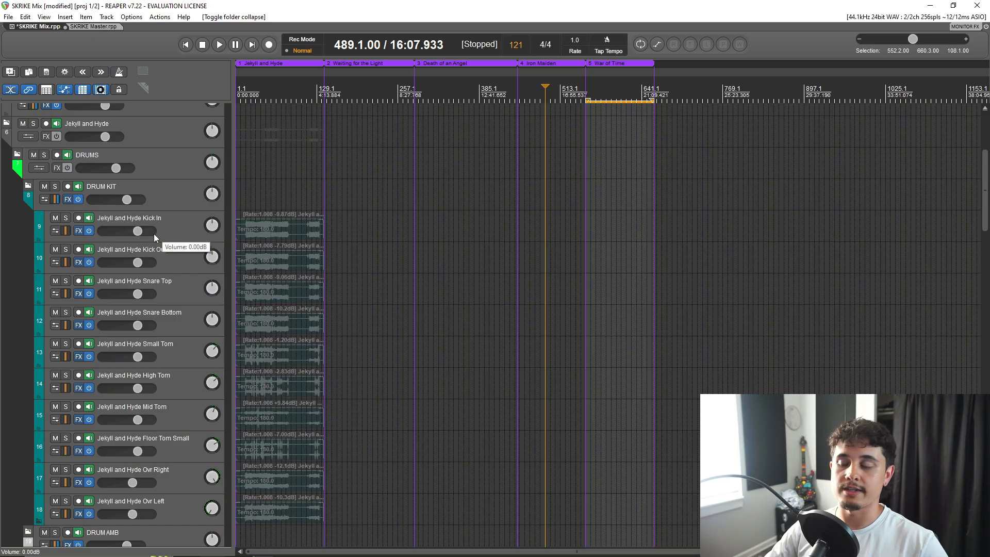
left_click(17, 156)
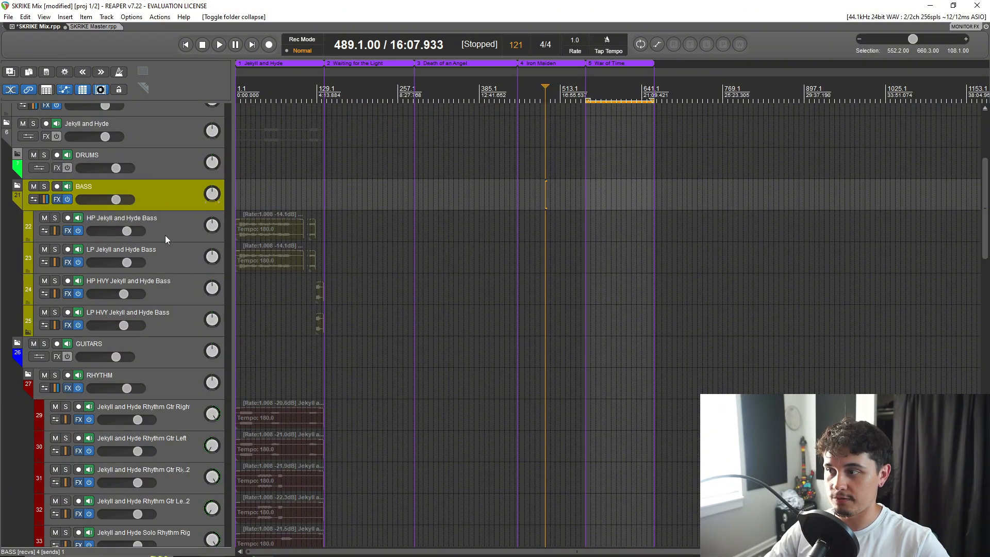
left_click(17, 185)
left_click(17, 185)
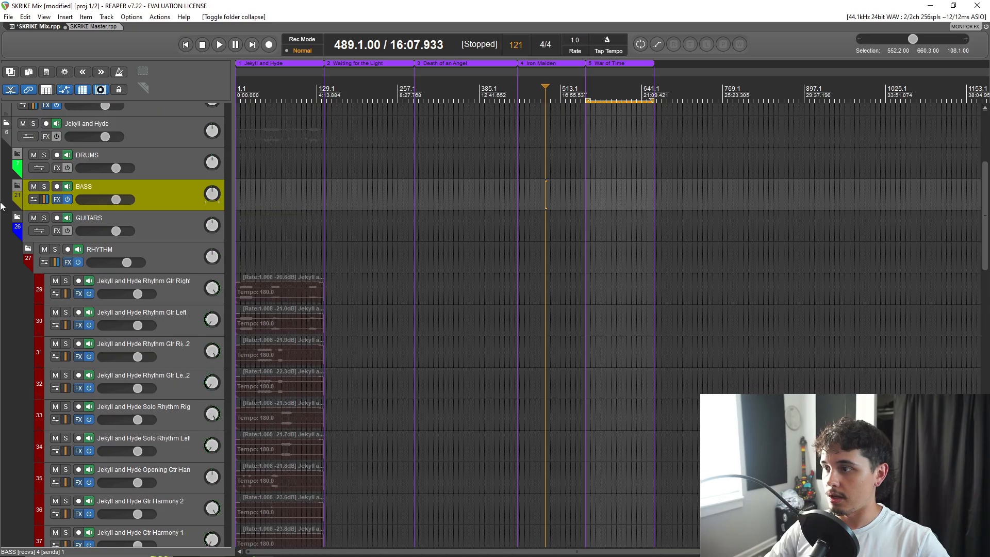
Select the GUITARS folder with its tracks at full height and widen the track control area to fit the full track names.
left_click(26, 222)
left_click(15, 217)
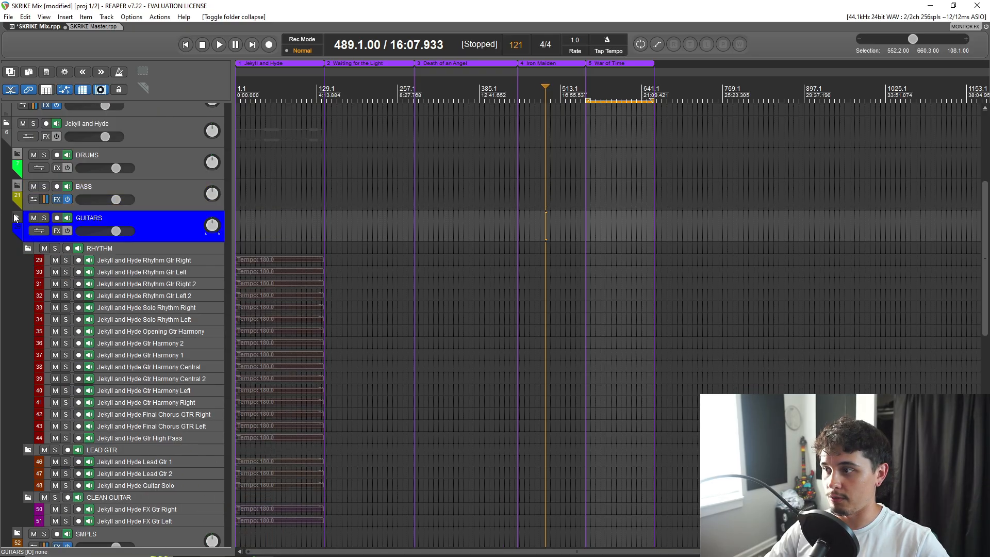
left_click(16, 217)
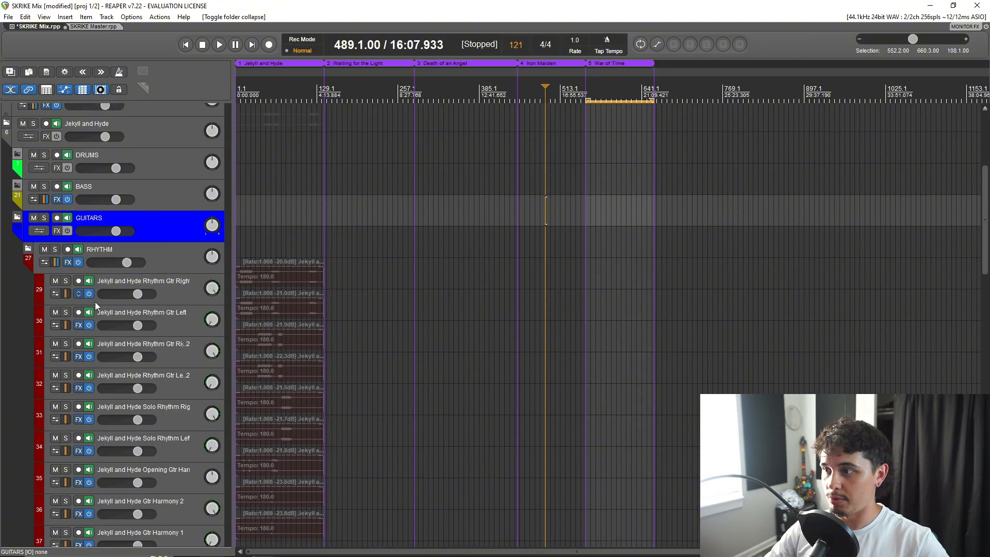
scroll(98, 305, "down", 1)
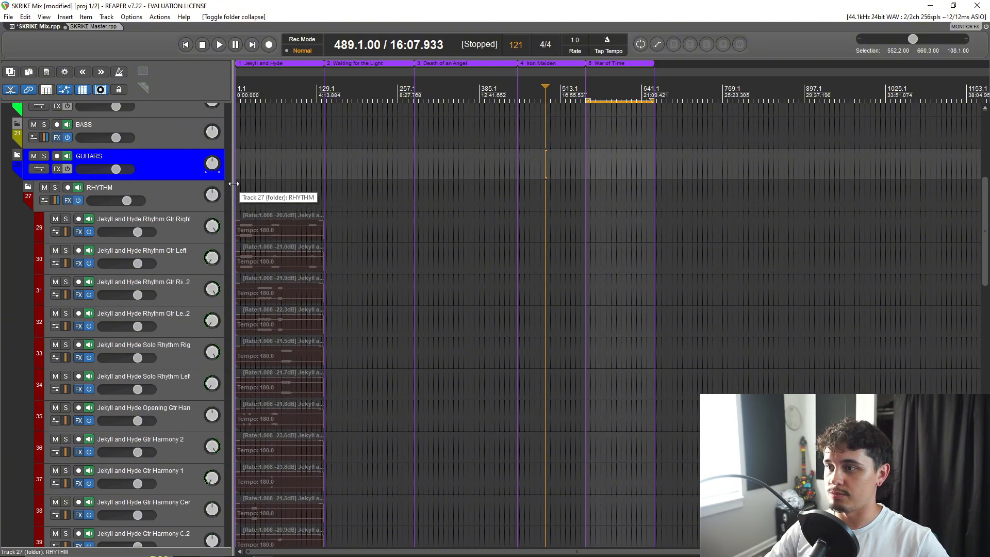
left_click_drag(233, 183, 326, 186)
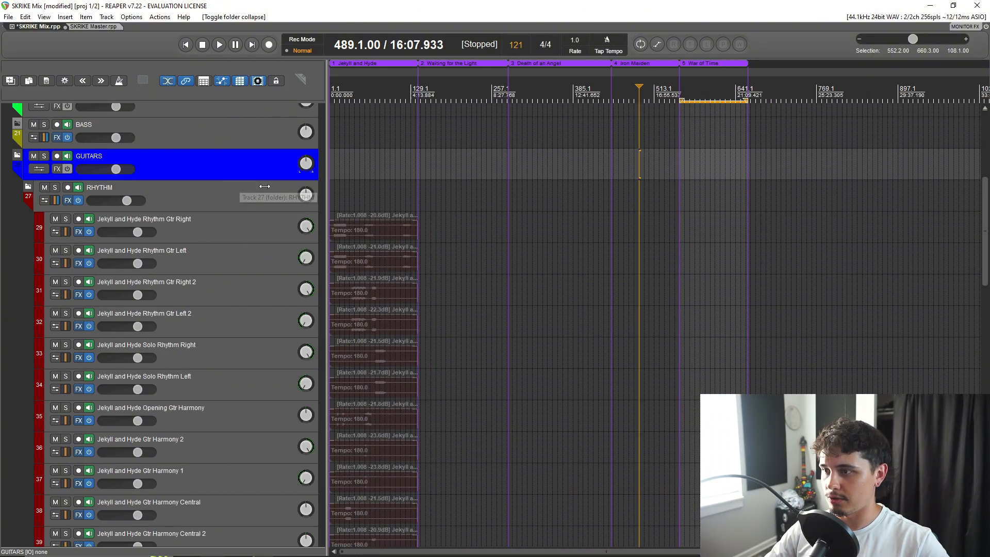
mouse_move(264, 186)
left_mouse_down()
mouse_move(239, 189)
mouse_move(262, 189)
left_mouse_up()
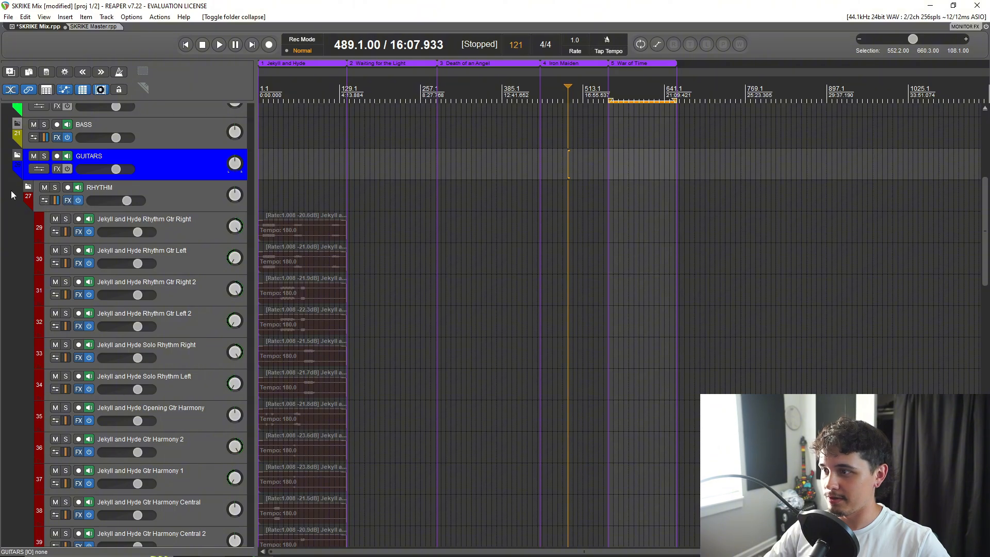
Collapse the RHYTHM, LEAD GTR and CLEAN GUITAR subfolders inside GUITARS.
scroll(30, 186, "down", 1)
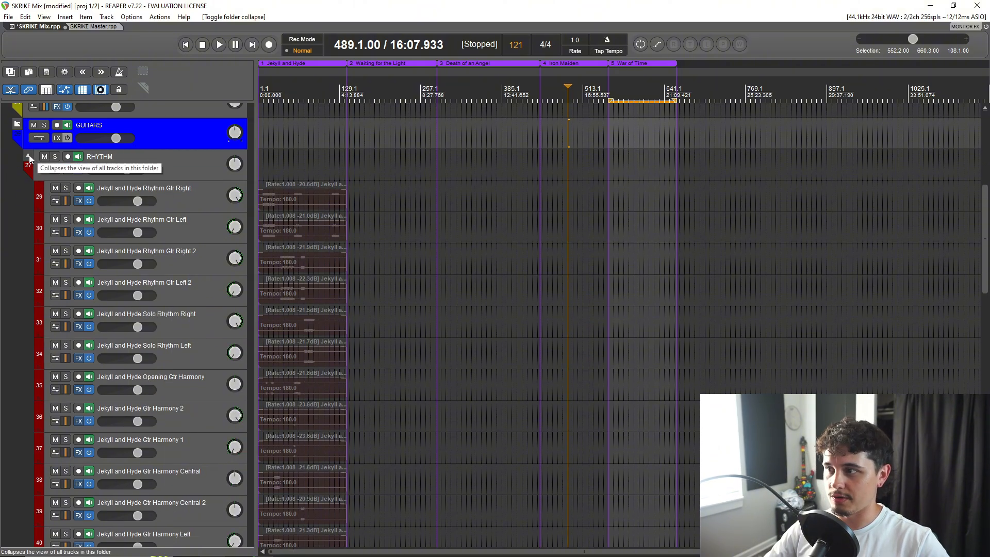
left_click(28, 155)
left_click(28, 187)
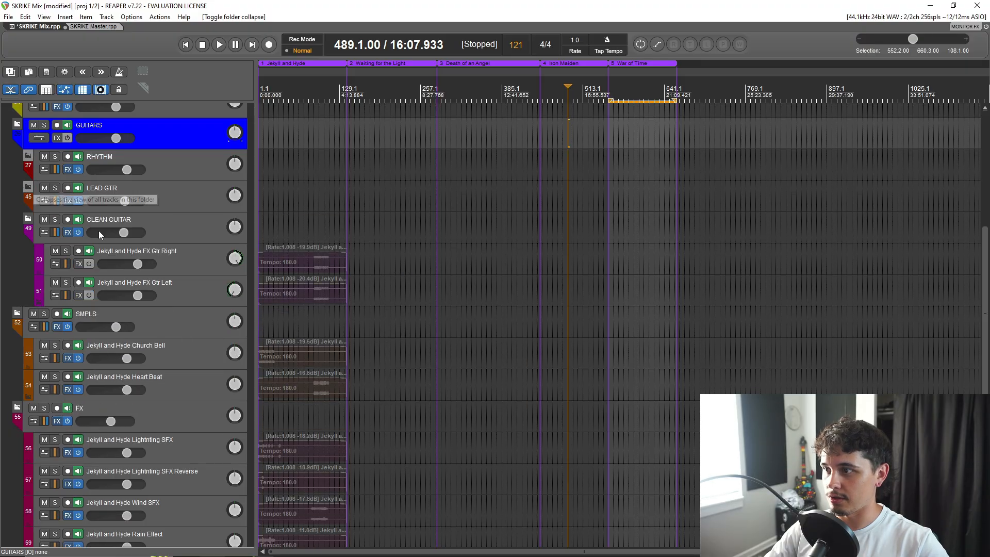
left_click(28, 219)
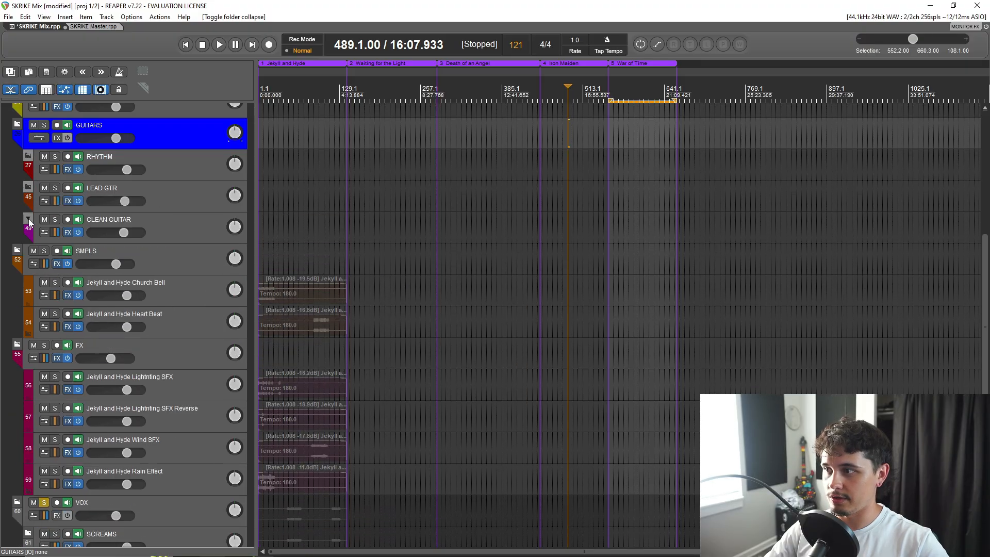
Select the RHYTHM, LEAD GTR and CLEAN GUITAR folders in turn to point out the guitar grouping.
left_click(175, 165)
left_click(184, 199)
left_click(184, 222)
left_click(164, 167)
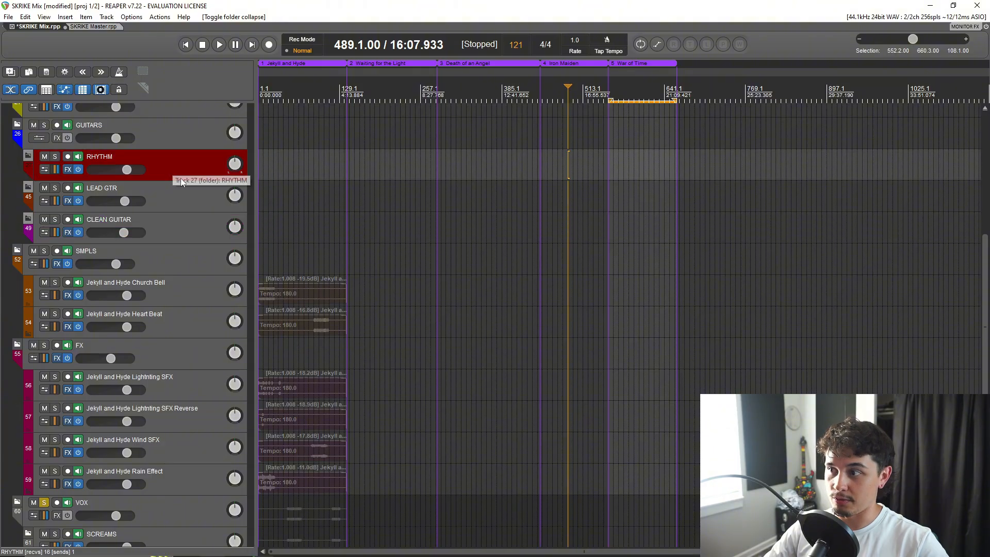
left_click(169, 196)
left_click(174, 224)
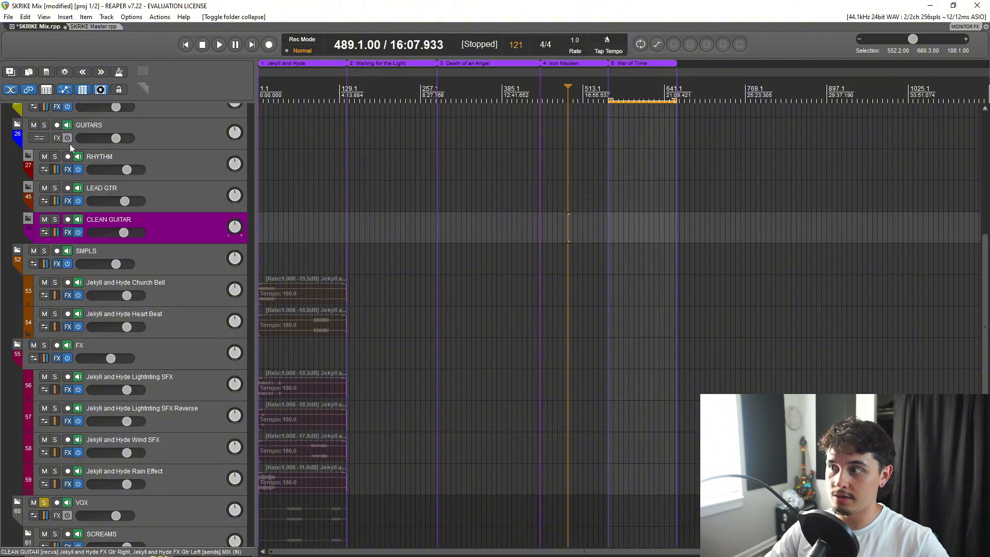
Collapse the GUITARS, SMPLS, FX and VOX folders so only the instrument groups of Jekyll and Hyde are listed.
left_click(19, 125)
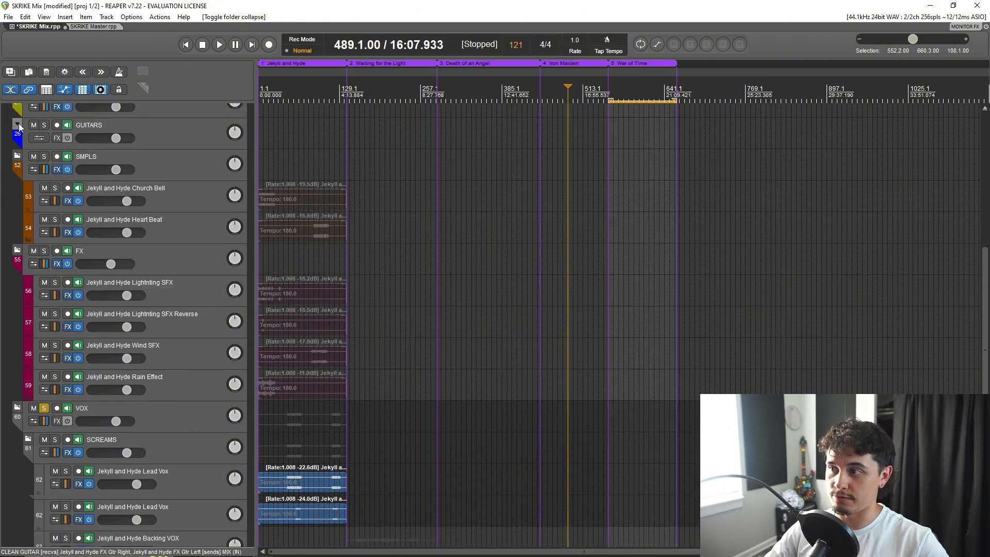
scroll(115, 195, "up", 4)
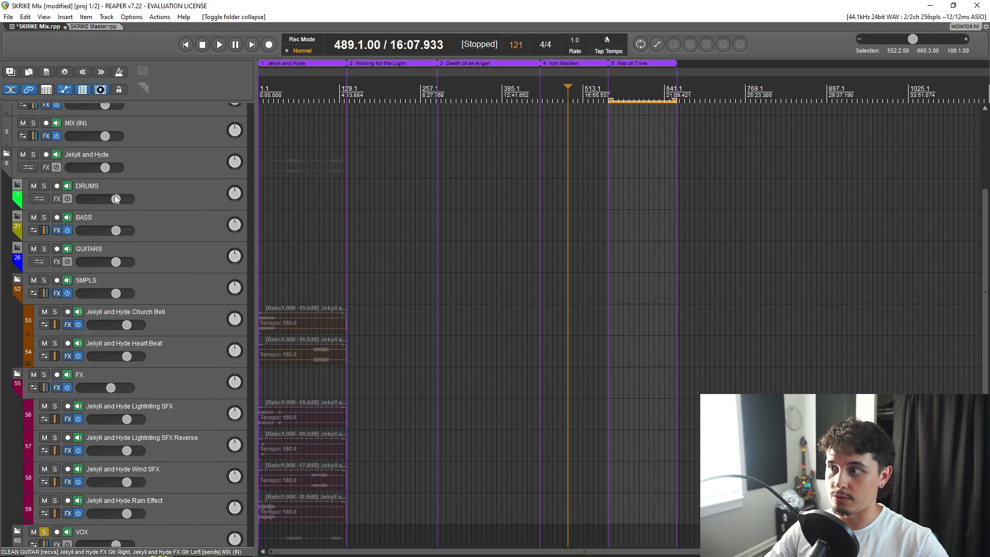
left_click(17, 282)
left_click(19, 310)
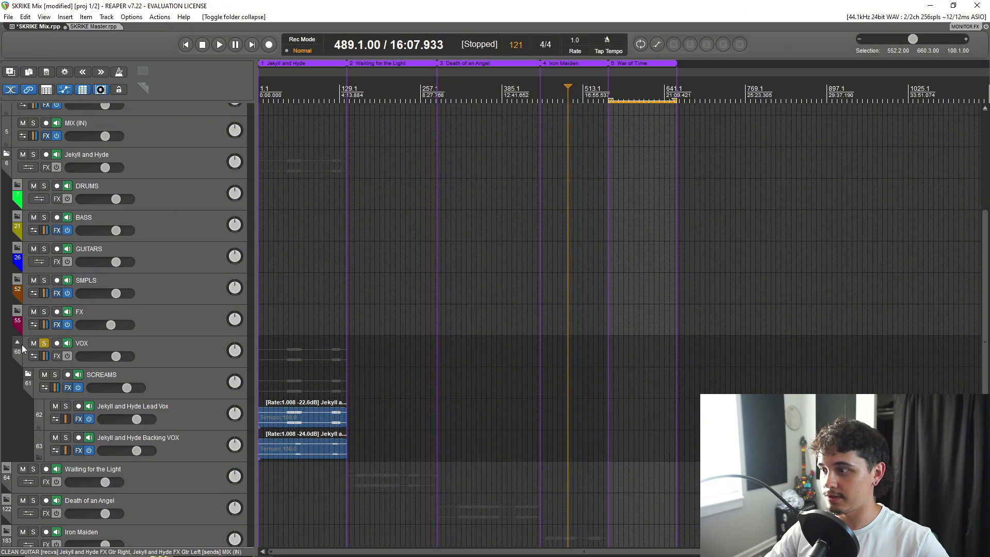
left_click(18, 341)
scroll(283, 316, "up", 3)
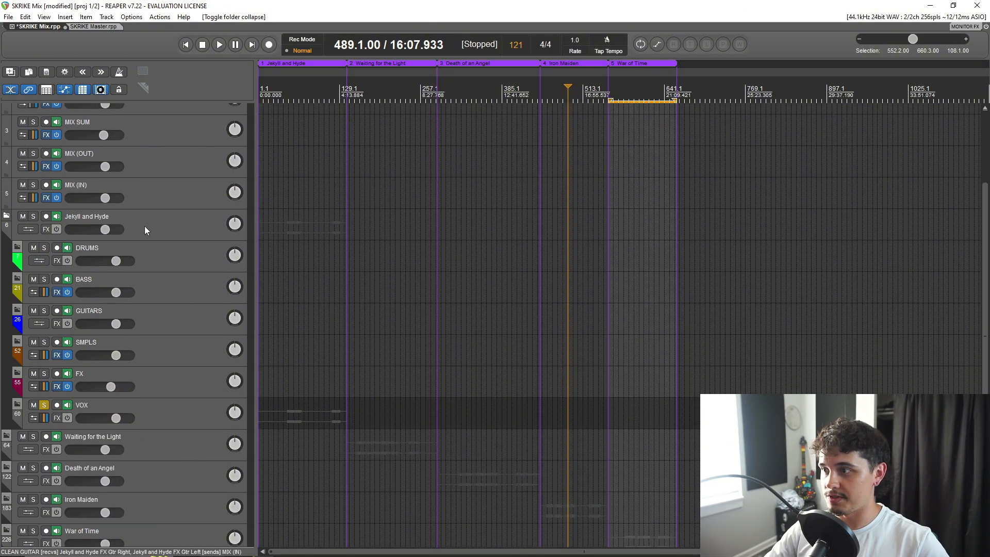
Select the Jekyll and Hyde folder and its DRUMS, BASS, GUITARS, SMPLS, FX and VOX groups in turn to point them out.
left_click(148, 229)
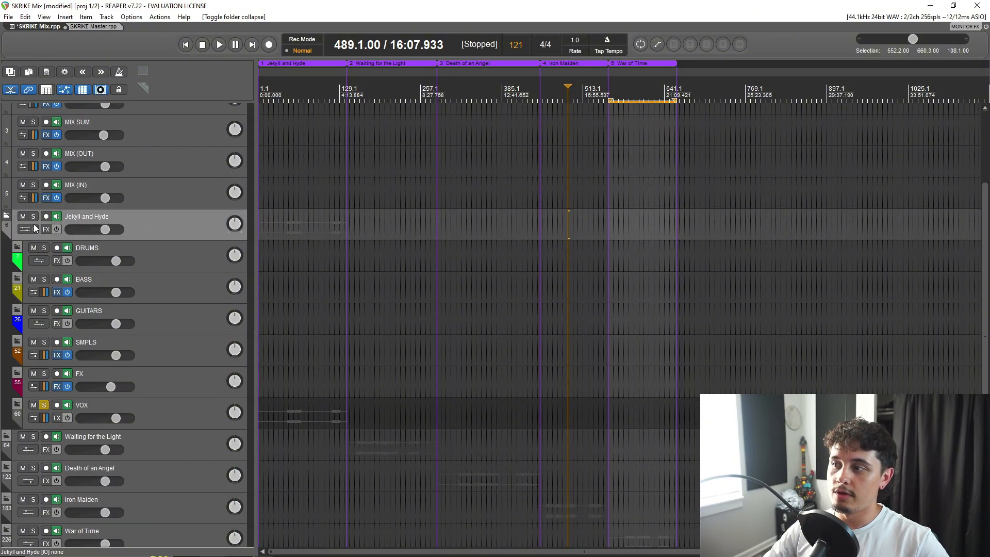
left_click(159, 257)
left_click(155, 287)
left_click(166, 324)
left_click(172, 358)
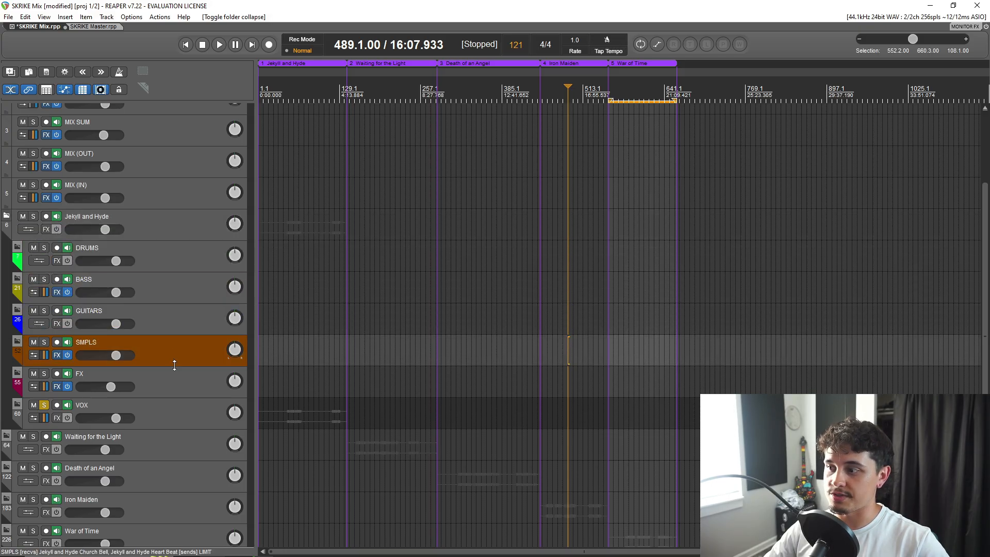
left_click(177, 388)
left_click(181, 413)
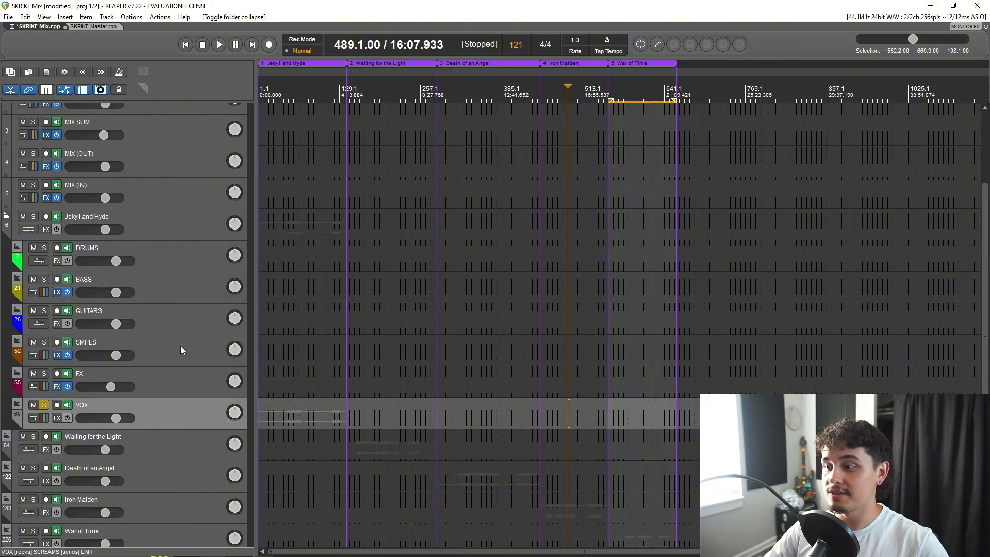
Collapse the Jekyll and Hyde folder into a single song track and select it.
scroll(180, 345, "down", 1)
scroll(170, 371, "up", 3)
scroll(160, 361, "down", 3)
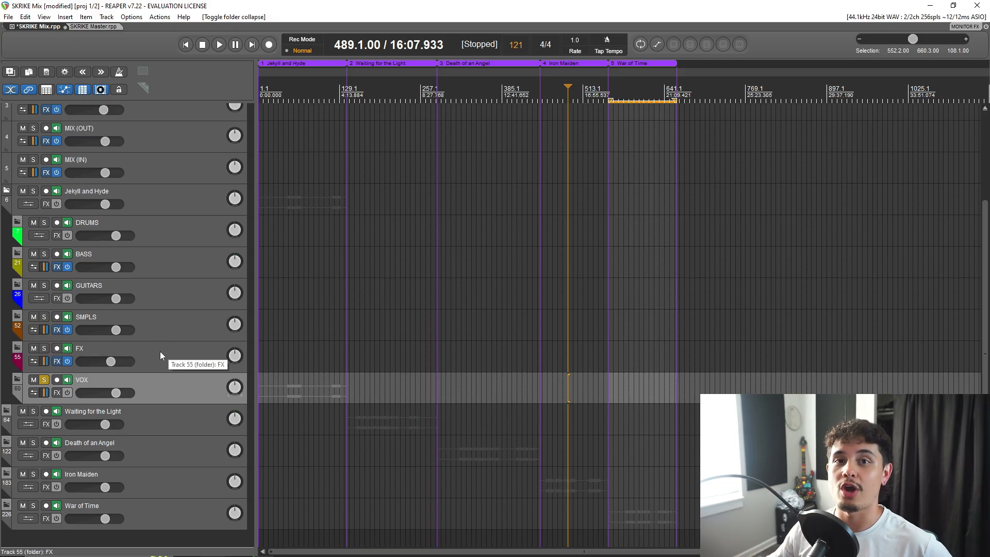
scroll(160, 376, "up", 1)
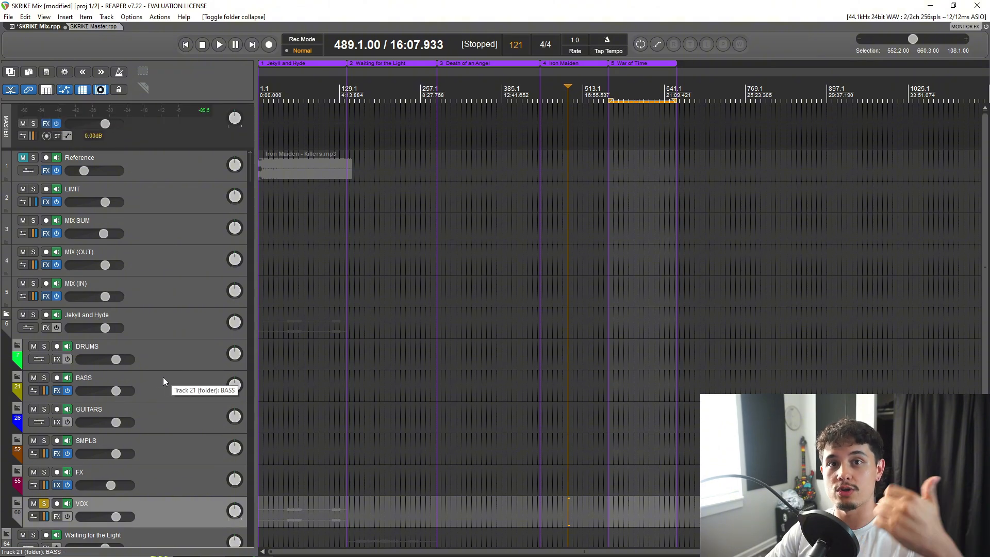
scroll(163, 377, "down", 1)
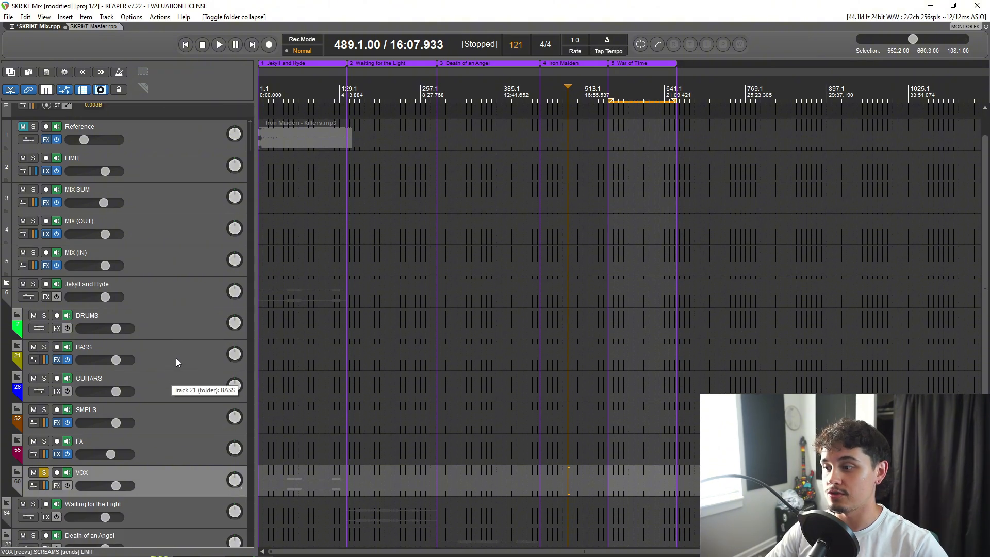
scroll(175, 361, "down", 2)
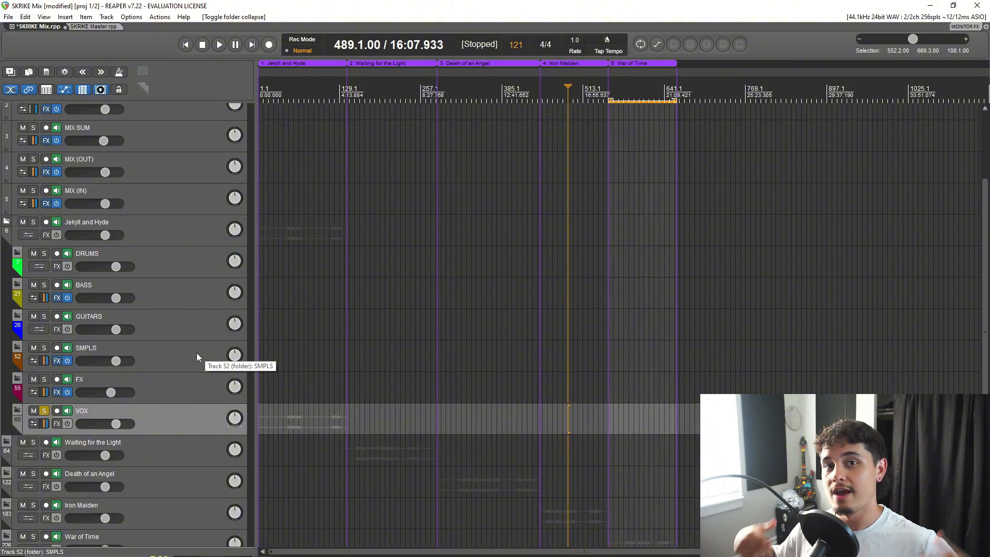
left_click(7, 223)
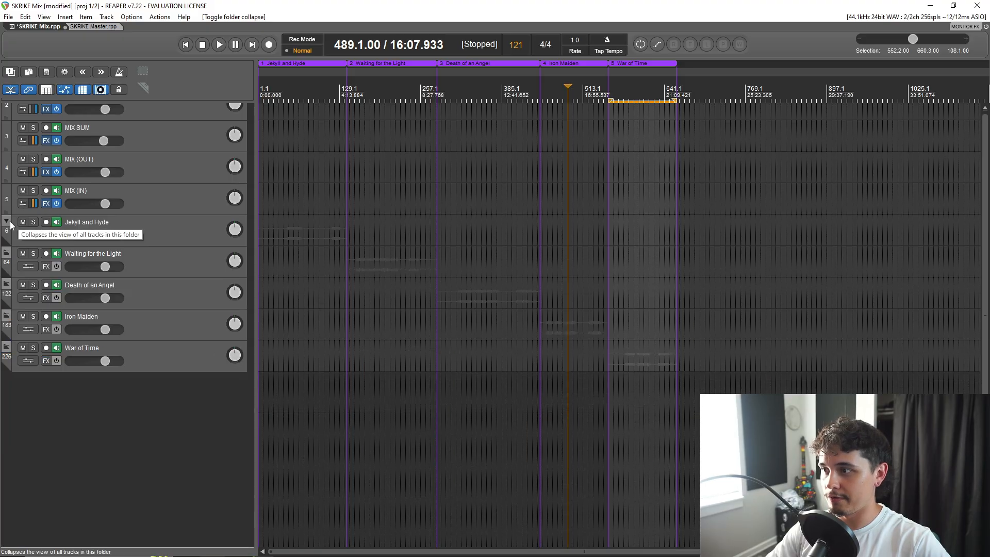
left_click(121, 220)
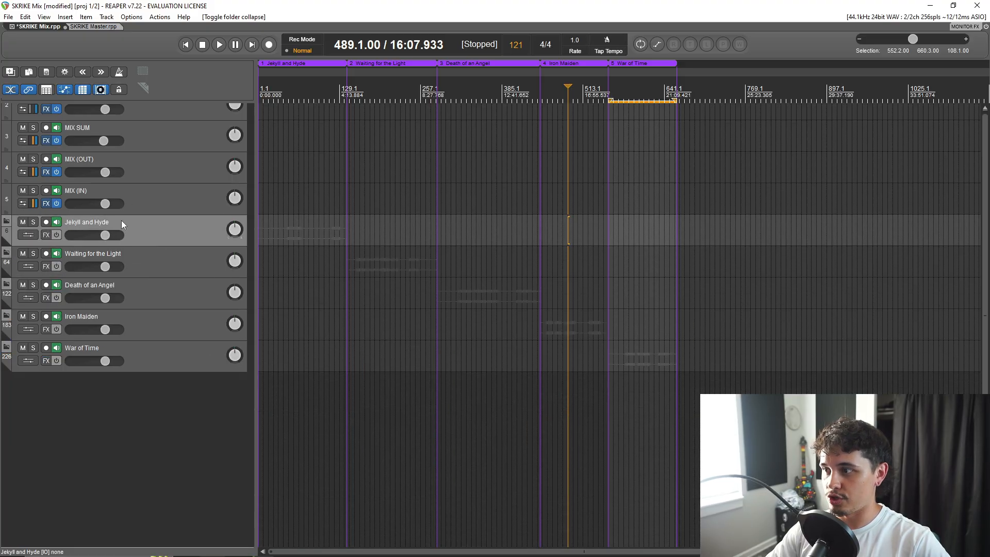
Select the Waiting for the Light folder, expand it to view its tracks and collapse it again.
left_click(153, 264)
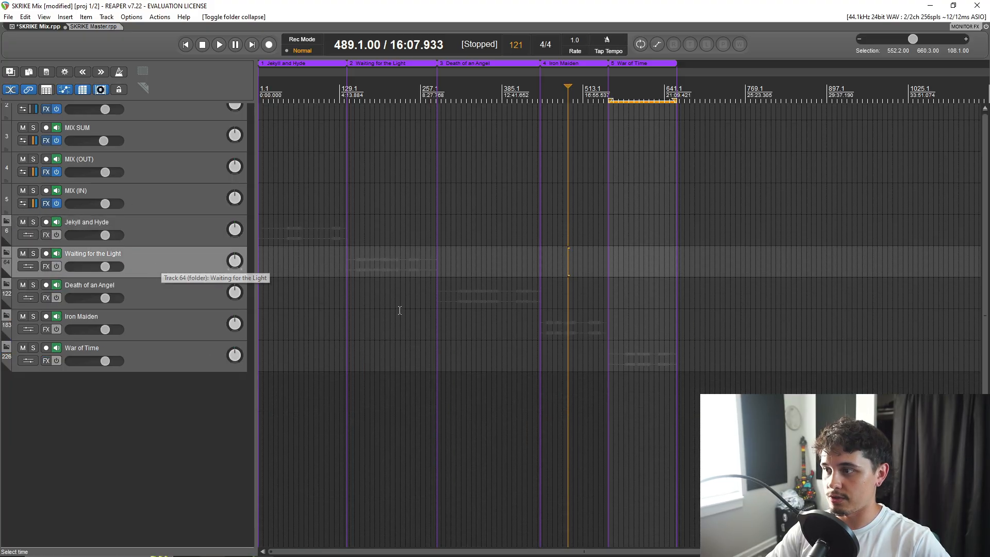
left_click(7, 252)
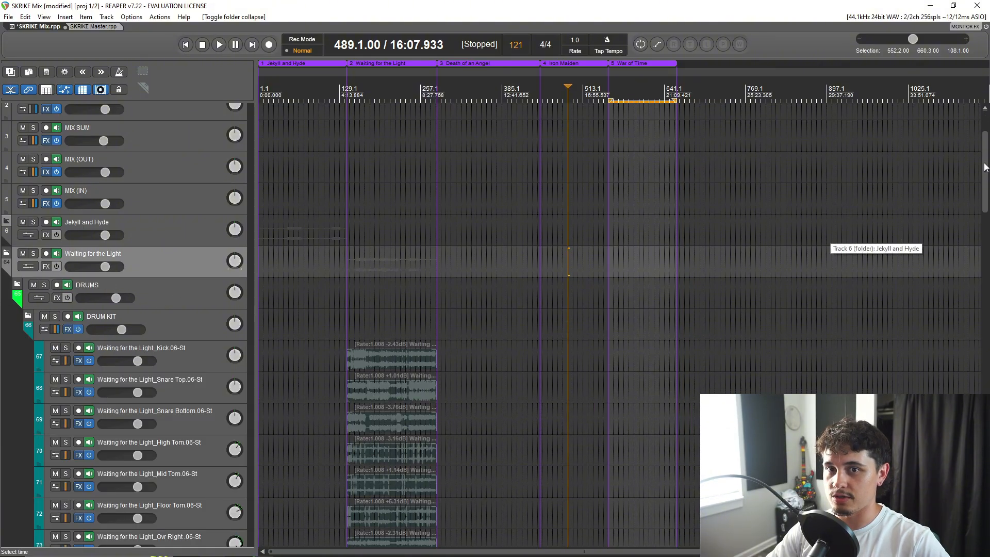
mouse_move(984, 166)
left_mouse_down()
mouse_move(959, 327)
mouse_move(962, 464)
mouse_move(957, 361)
mouse_move(976, 240)
mouse_move(973, 172)
left_mouse_up()
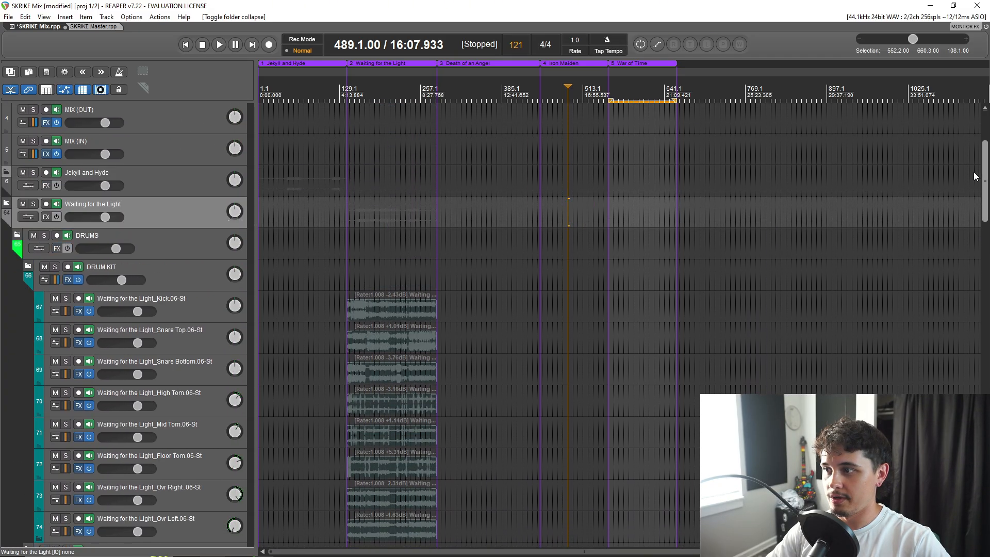
left_click(7, 204)
left_click(6, 204)
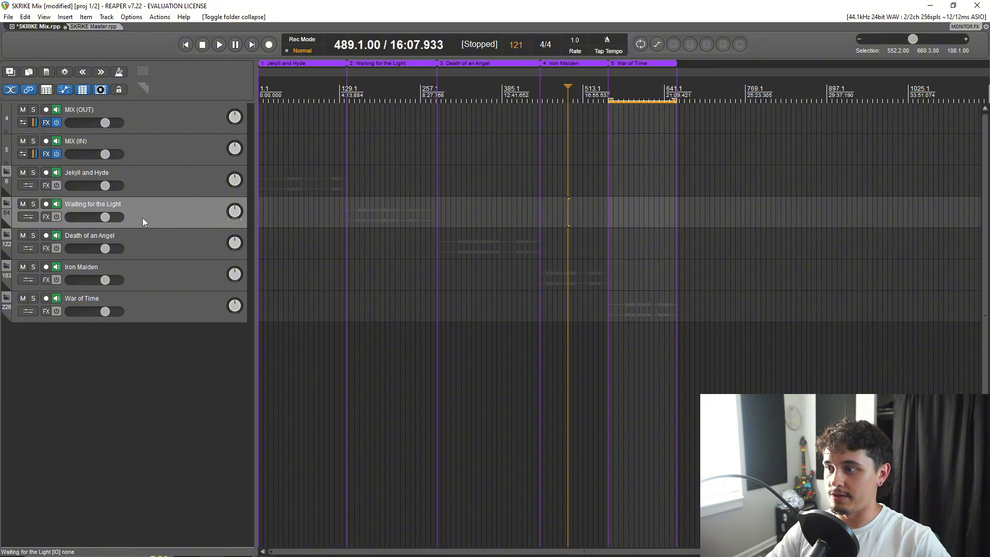
Expand the Death of an Angel folder to look through its instrument tracks and collapse it again.
left_click(7, 237)
scroll(116, 353, "down", 6)
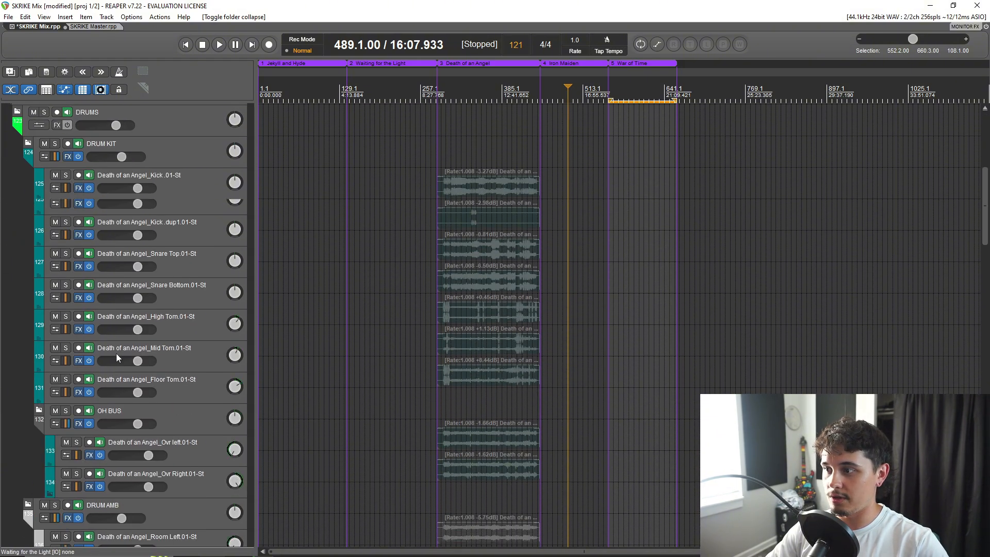
scroll(134, 282, "up", 8)
left_click(7, 142)
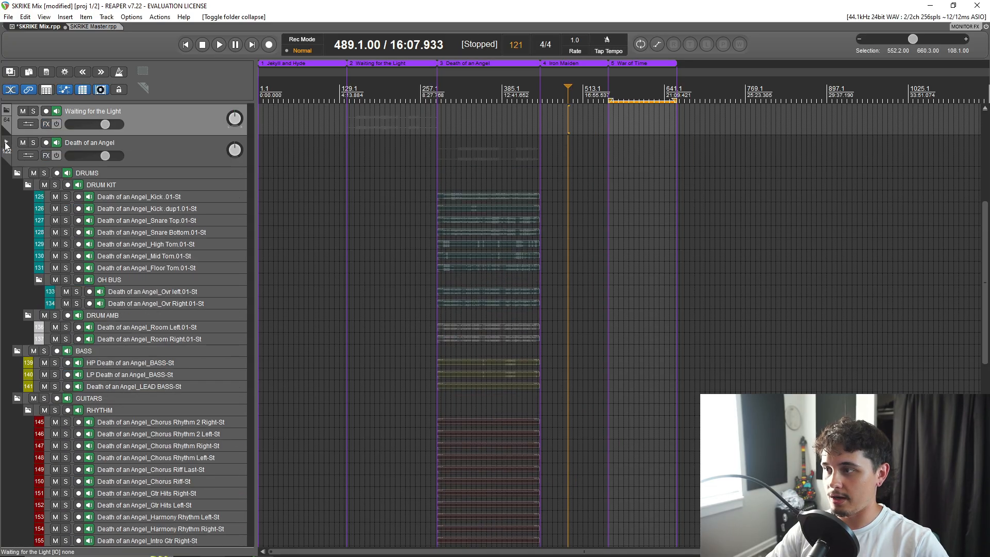
left_click(7, 142)
scroll(200, 301, "up", 6)
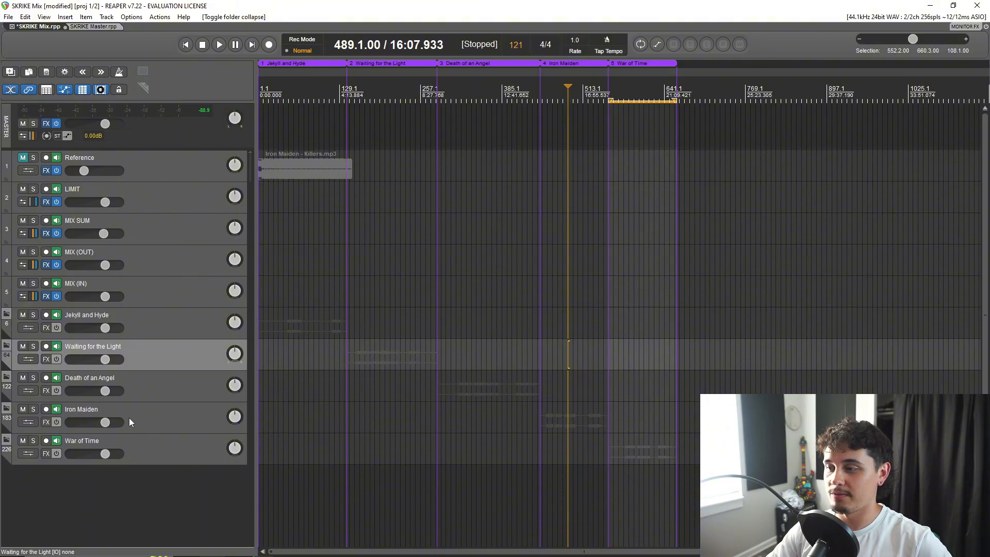
Point out Death of an Angel and Iron Maiden, and expand War of Time to review its tracks before collapsing it again.
left_click(153, 396)
left_click(154, 423)
left_click(6, 442)
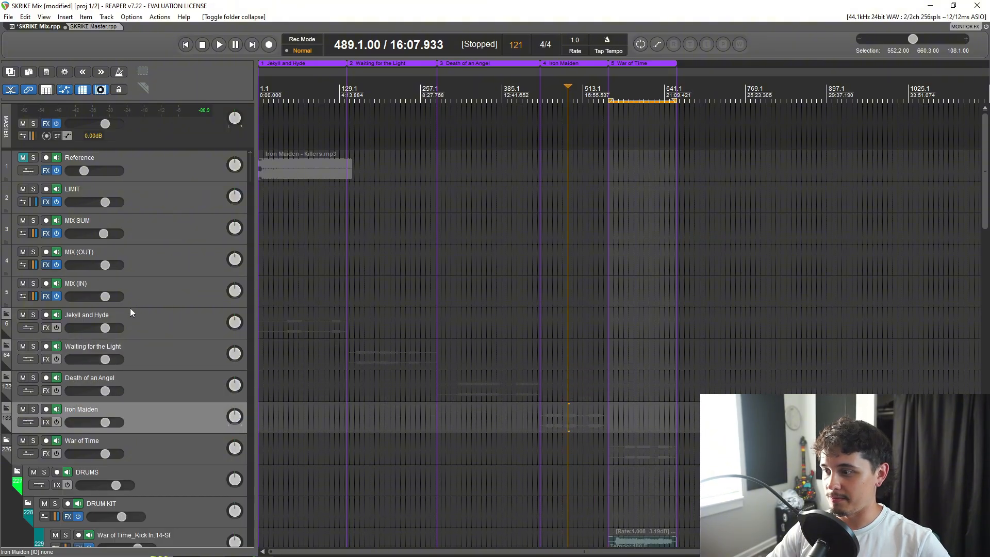
scroll(113, 405, "down", 10)
scroll(113, 444, "up", 6)
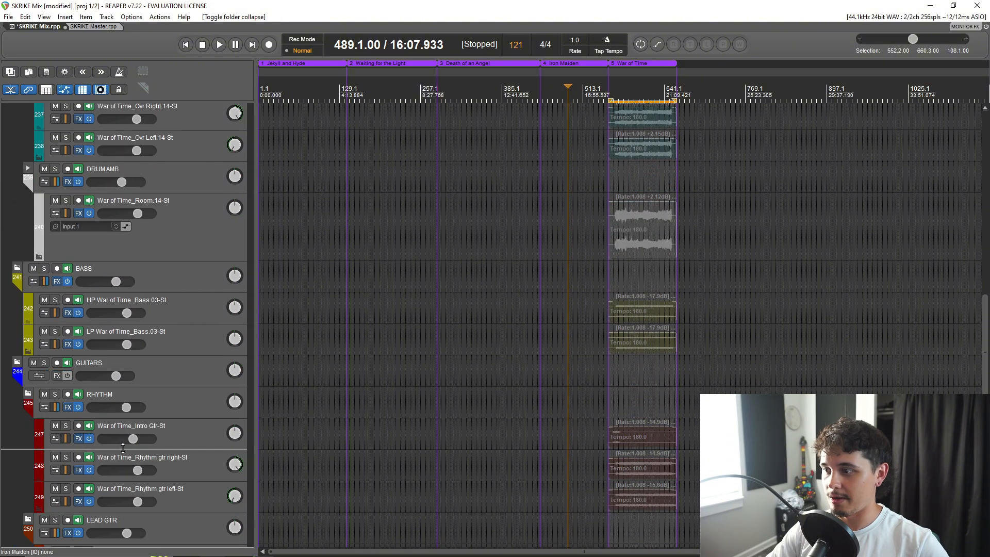
scroll(95, 391, "up", 3)
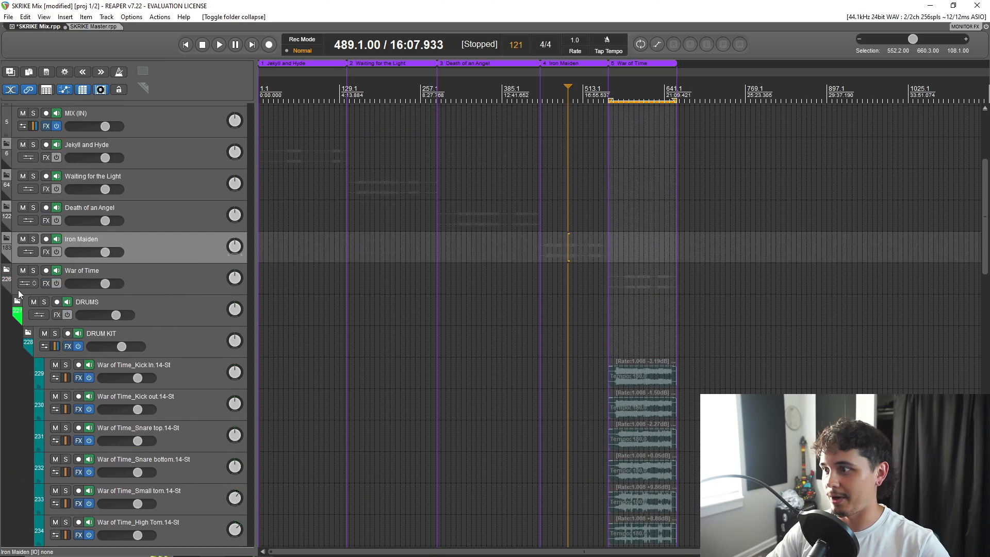
left_click(16, 282)
left_click(6, 269)
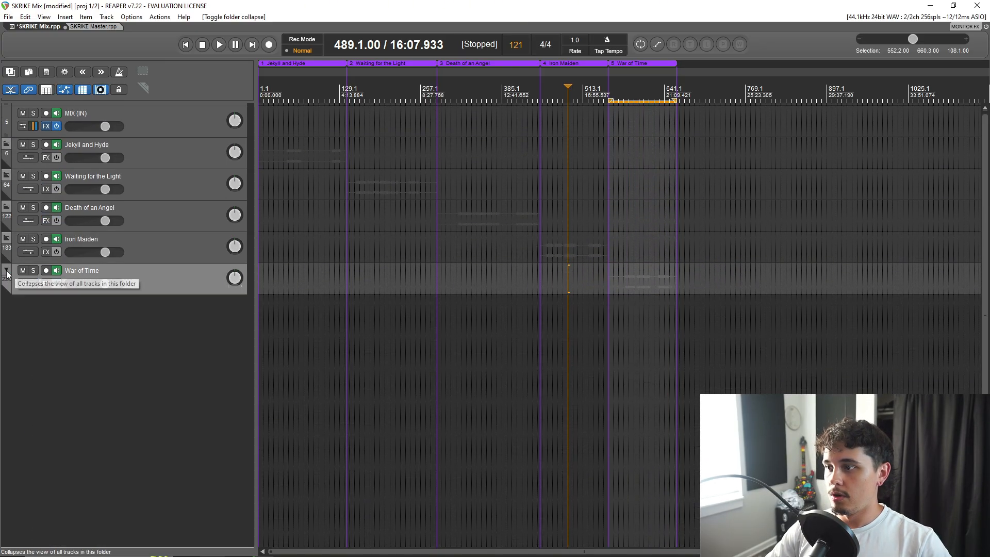
Select the Jekyll and Hyde folder at the head of the five song folders.
scroll(107, 416, "up", 2)
scroll(108, 416, "up", 3)
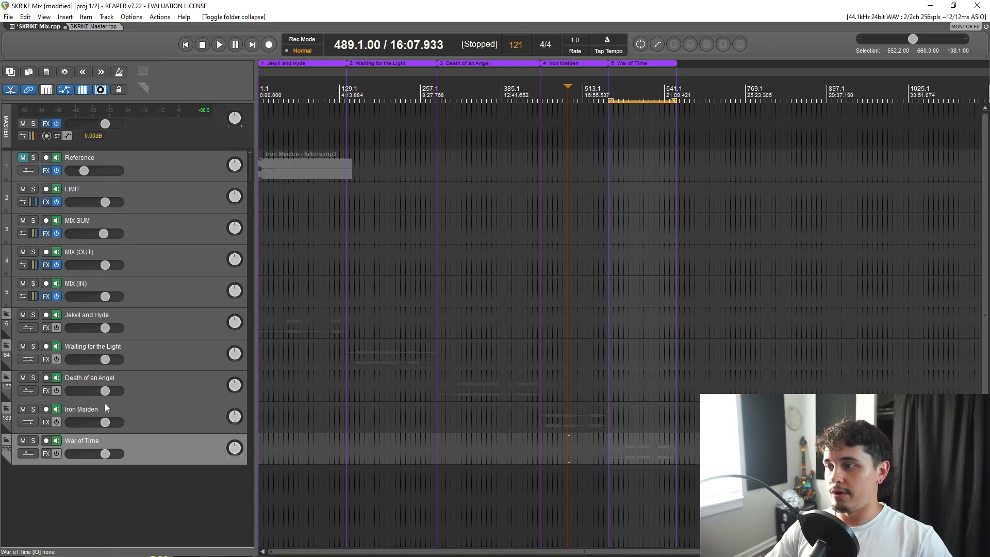
left_click(155, 320)
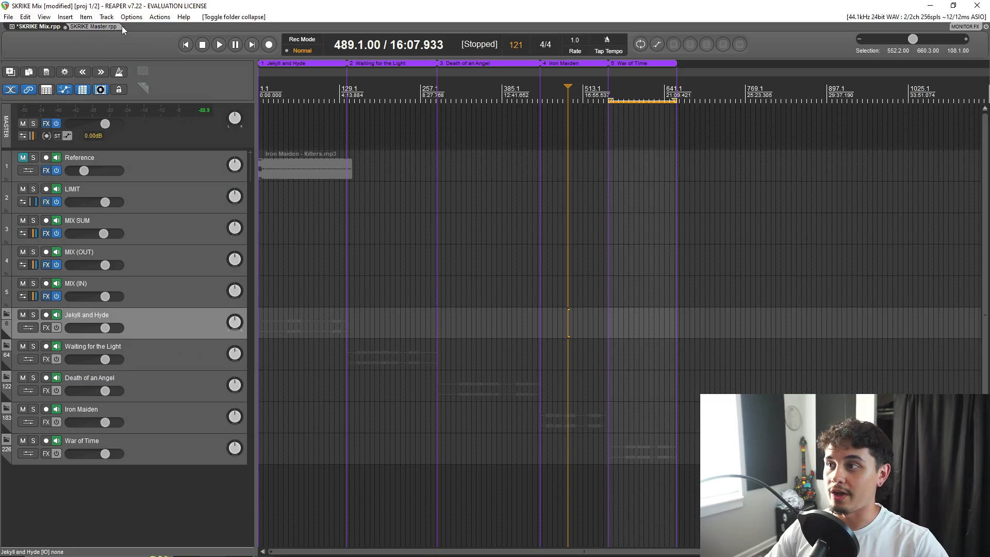
Open two new empty project tabs and switch back to the SKRIKE Mix project.
left_click(9, 17)
left_click(46, 40)
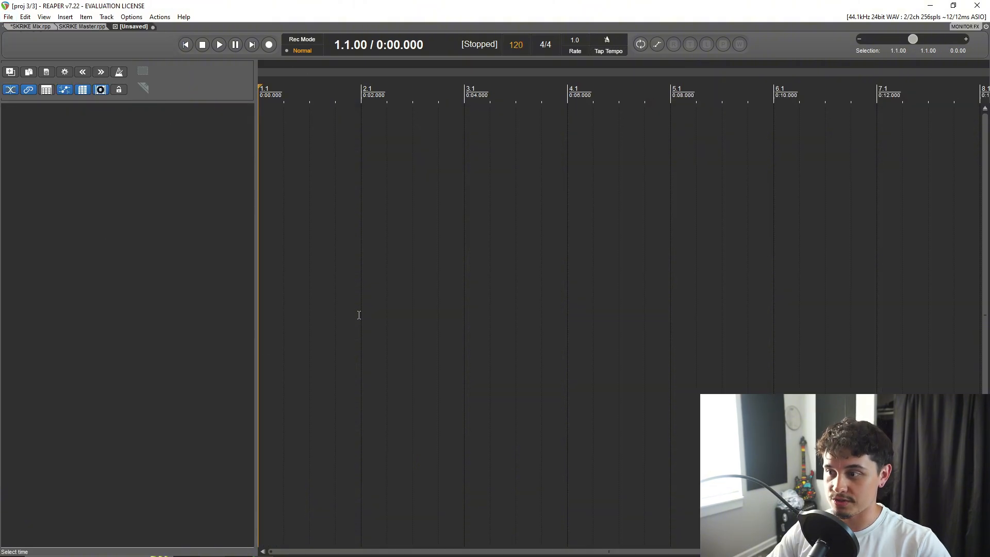
left_click(9, 17)
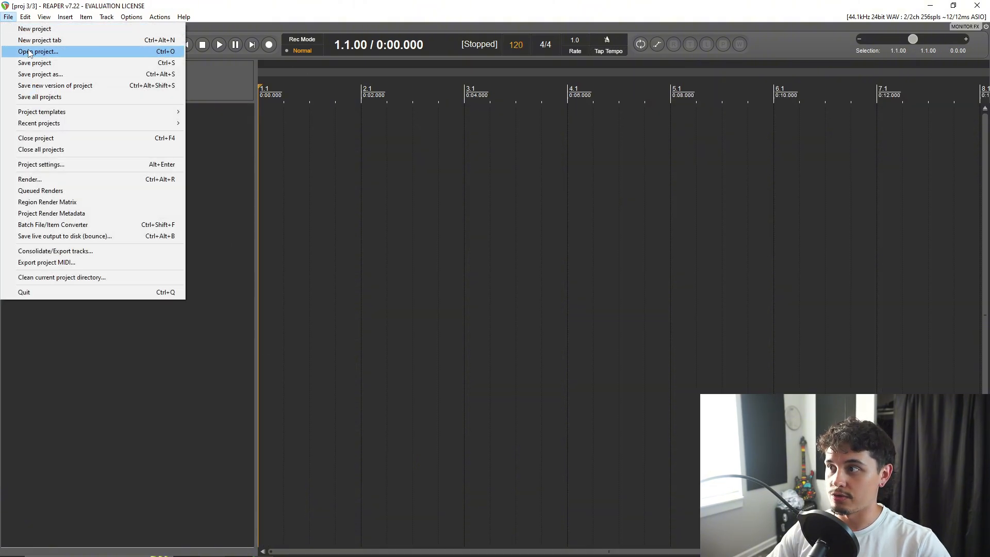
left_click(31, 40)
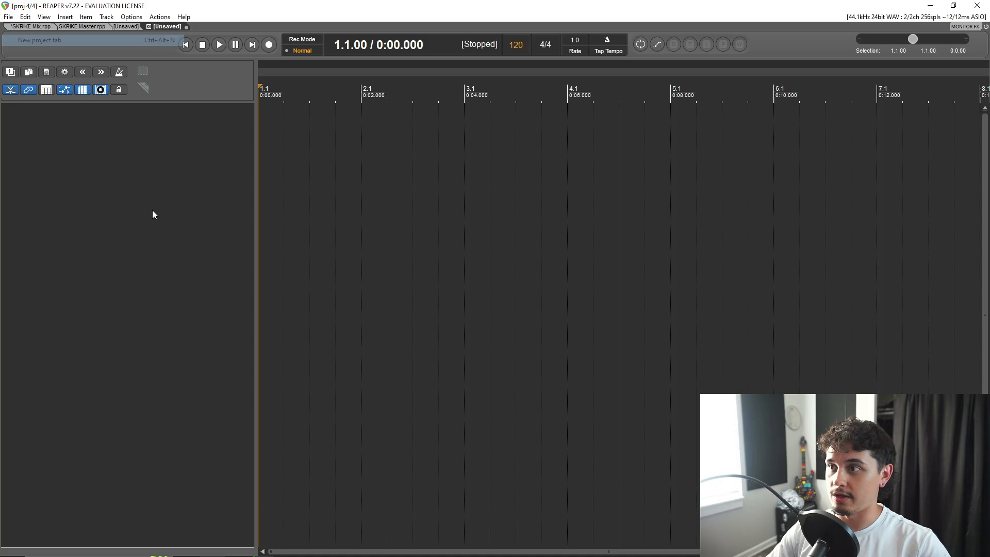
left_click(36, 27)
Make time selections in turn over measures 9 to 665 across all songs, the Jekyll and Hyde region, and measures 9 to 865.
left_click_drag(266, 95, 679, 85)
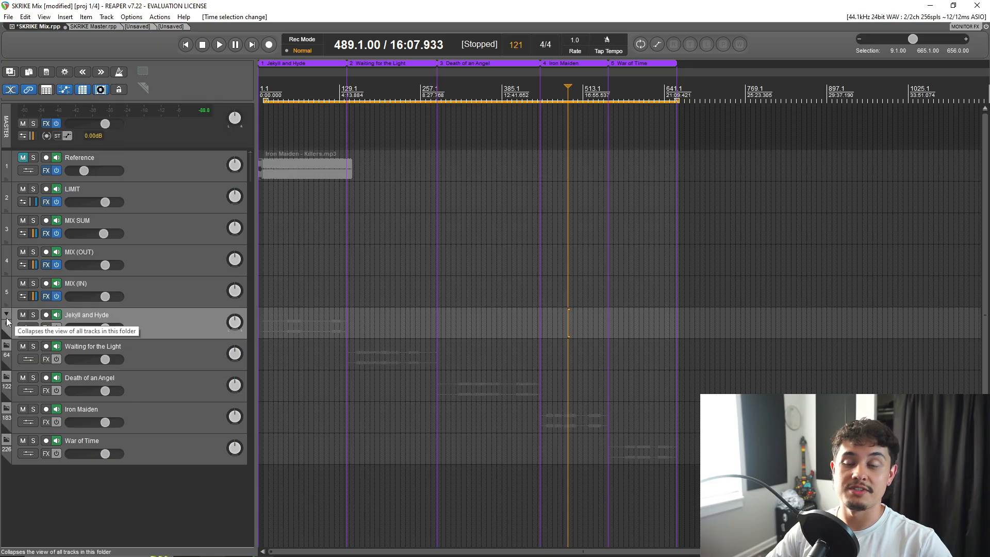
double_click(268, 86)
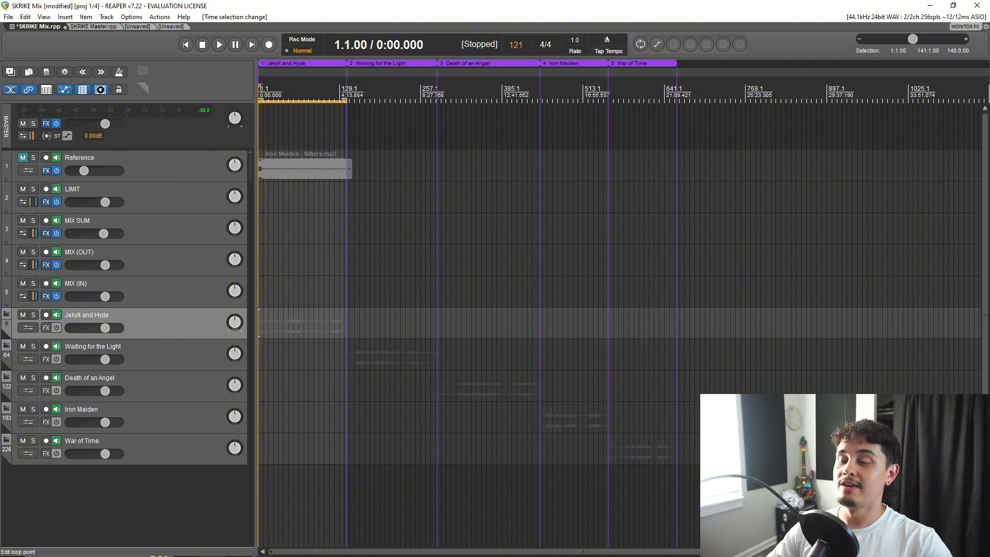
left_click_drag(261, 89, 804, 100)
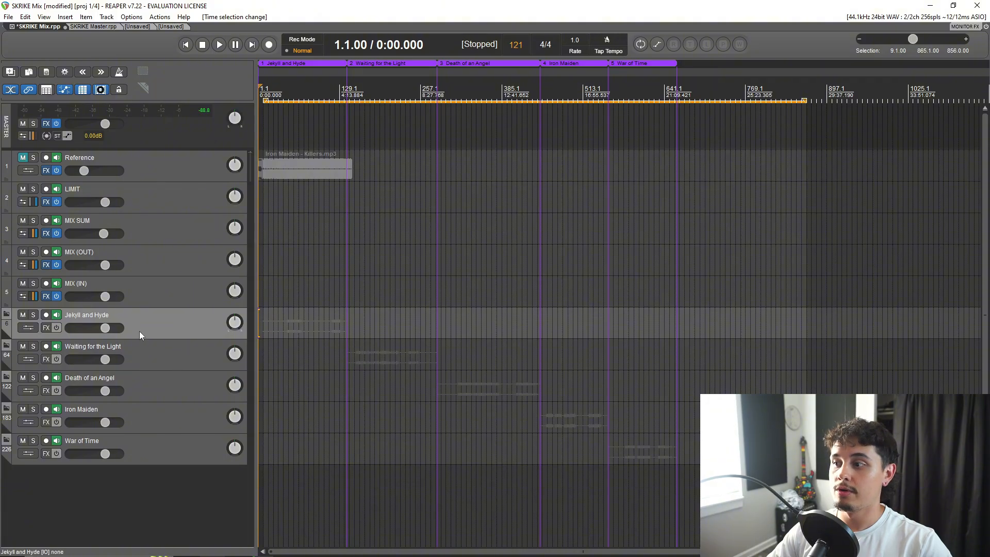
Place the edit cursor in Jekyll and Hyde, Waiting for the Light, Death of an Angel and Iron Maiden in turn.
left_click(293, 90)
left_click(386, 88)
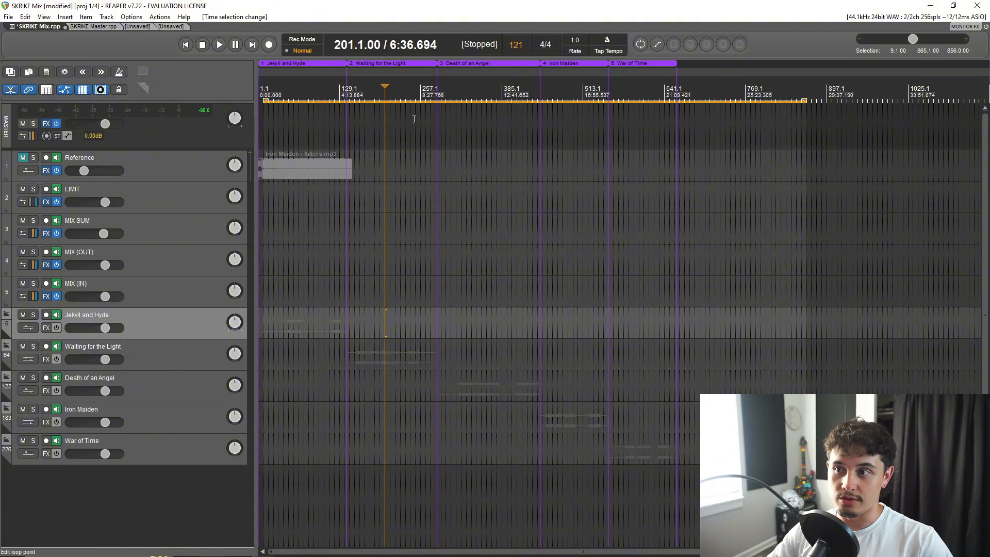
left_click(492, 89)
left_click(562, 88)
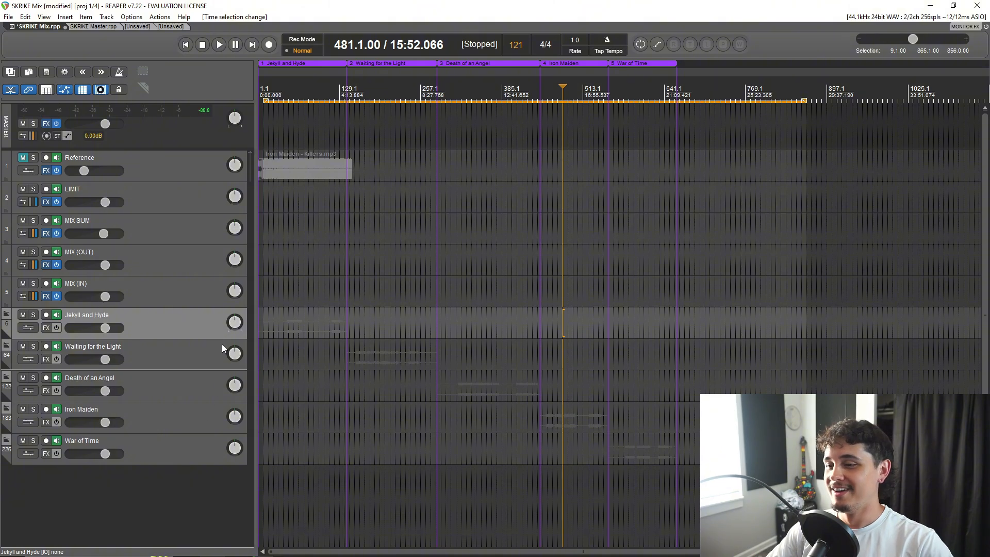
Place the edit cursor at measure 57 in Jekyll and Hyde, and set the time selection to that song's region.
left_click(293, 92)
scroll(360, 264, "up", 5)
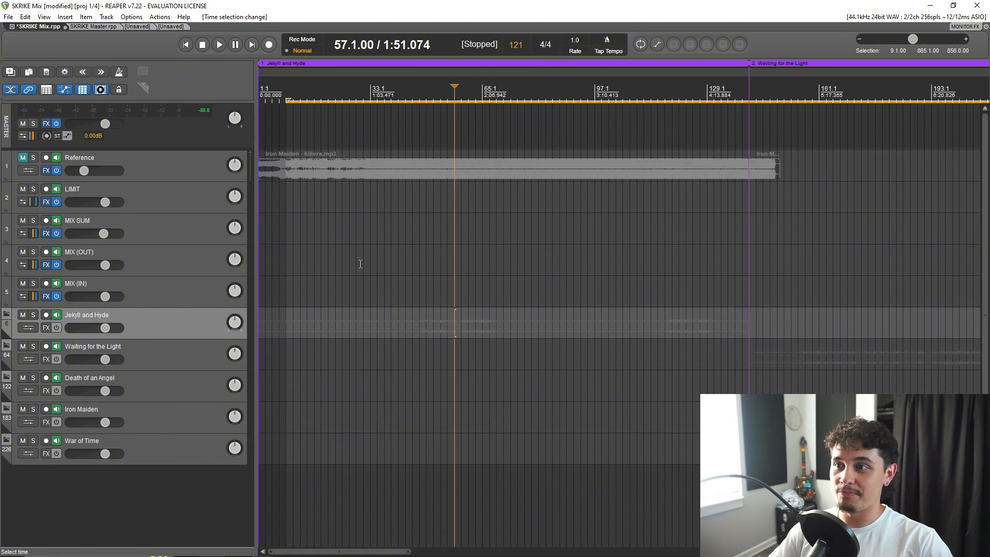
scroll(361, 264, "down", 3)
scroll(362, 178, "down", 2)
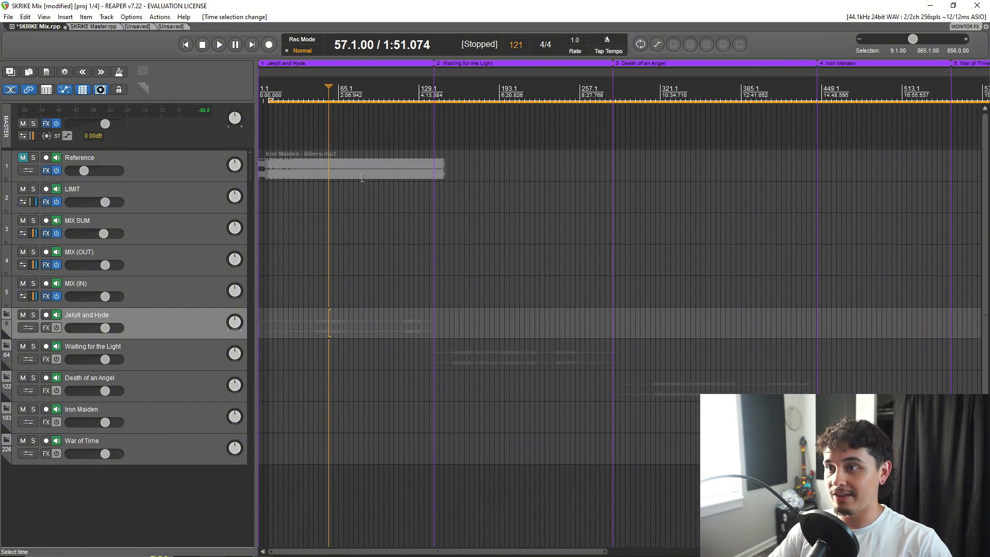
double_click(287, 90)
scroll(301, 258, "down", 2)
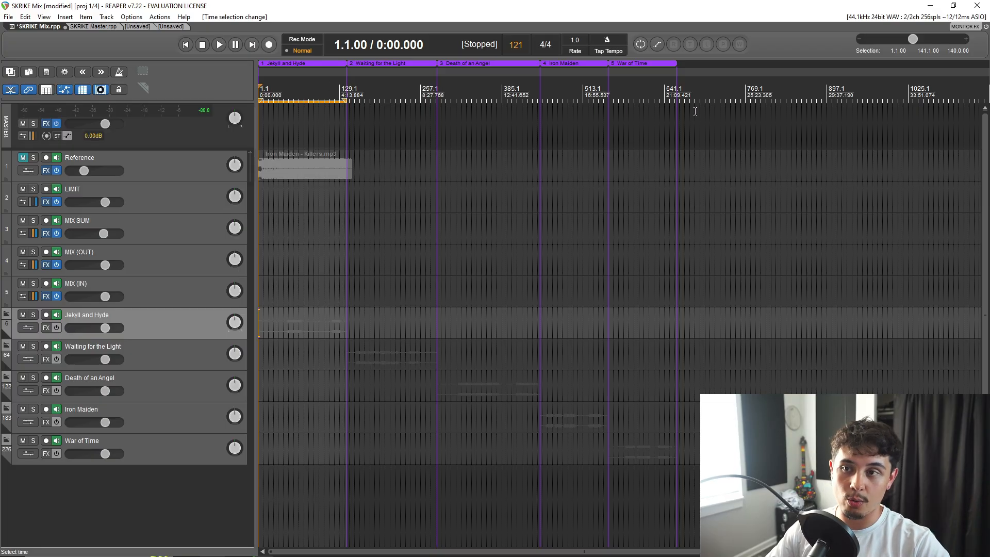
Sweep a time selection from measure 9 to 969 over all songs, and reset it to the Jekyll and Hyde region.
left_click_drag(264, 100, 871, 101)
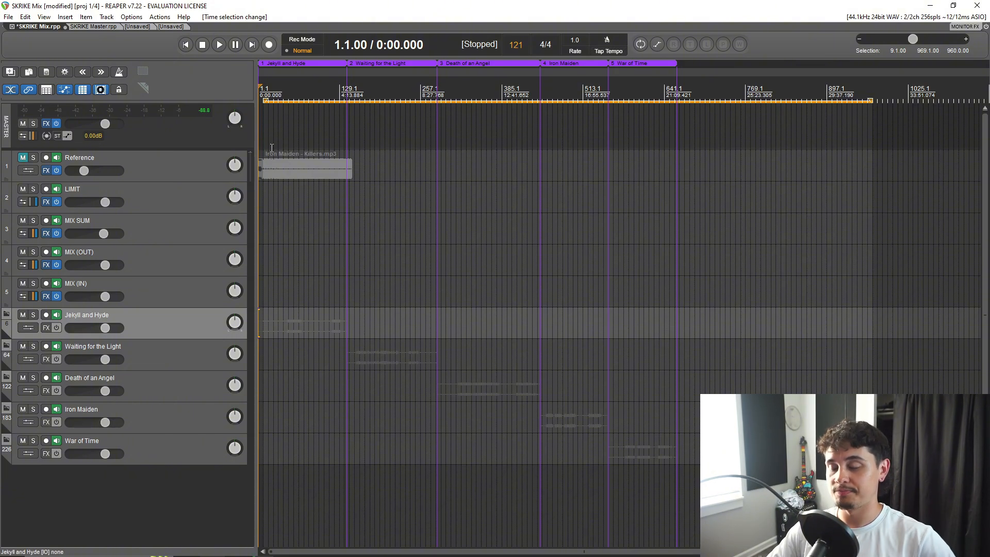
double_click(303, 90)
scroll(354, 140, "up", 3)
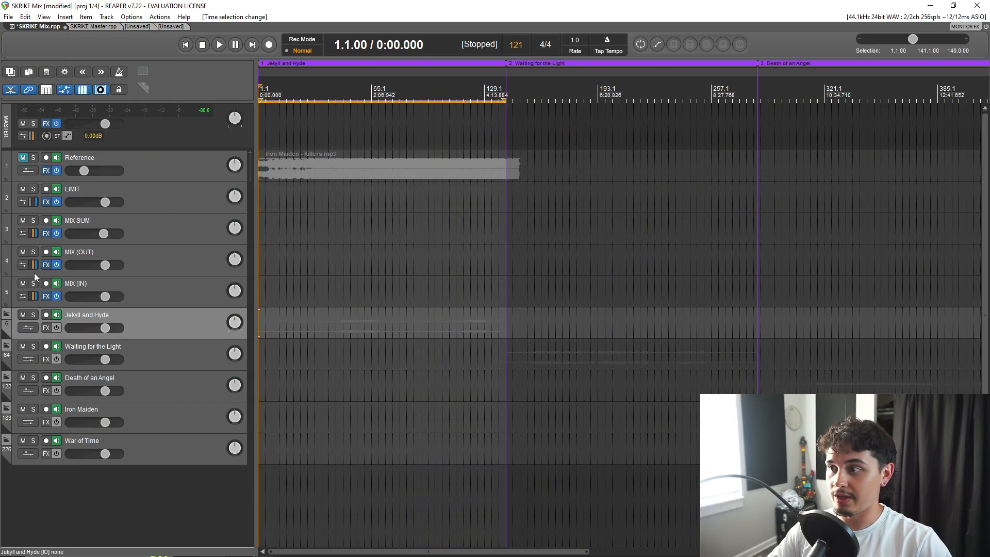
Expand the Jekyll and Hyde folder and its DRUMS subfolder to show the individual drum tracks.
left_click(6, 313)
scroll(255, 345, "down", 1)
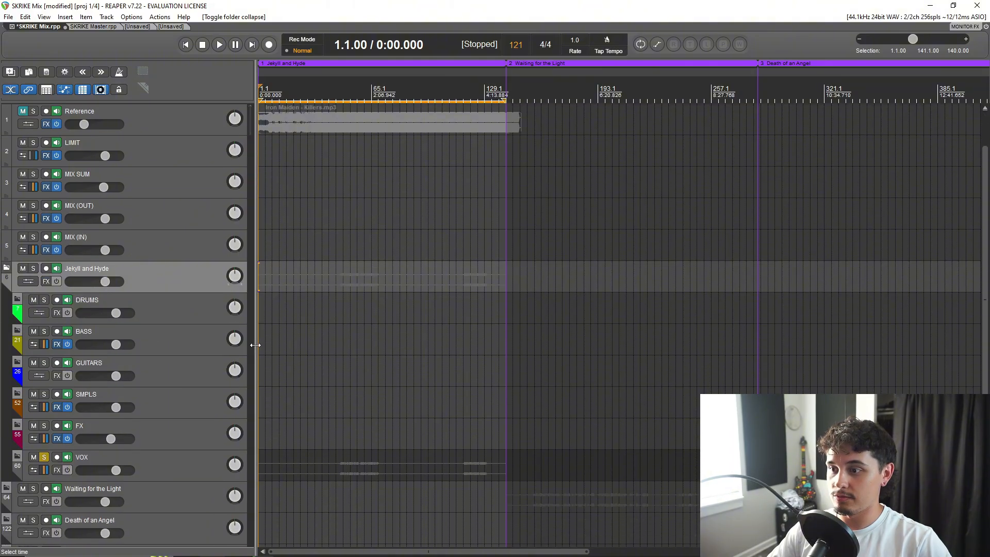
scroll(255, 345, "down", 2)
left_click(17, 238)
scroll(340, 323, "down", 4)
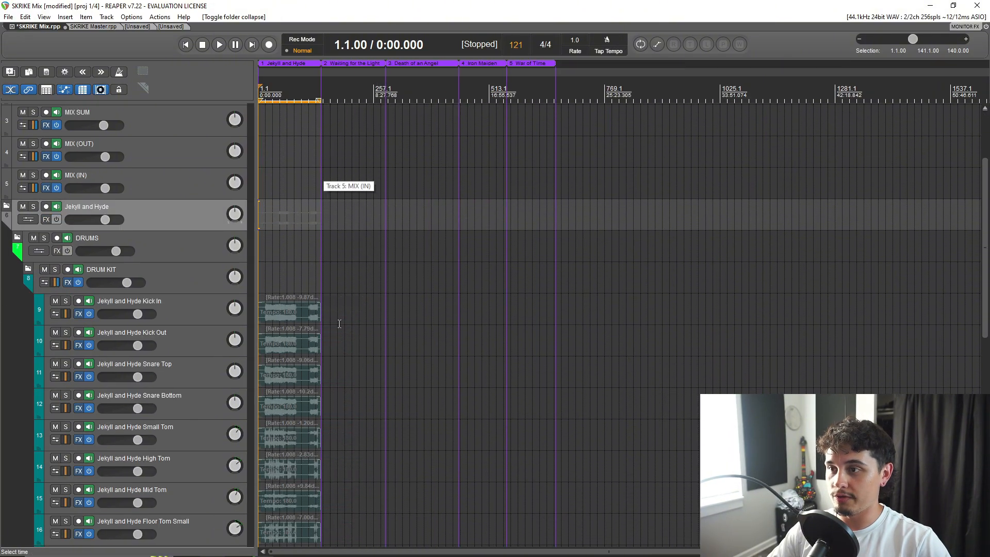
scroll(339, 323, "up", 4)
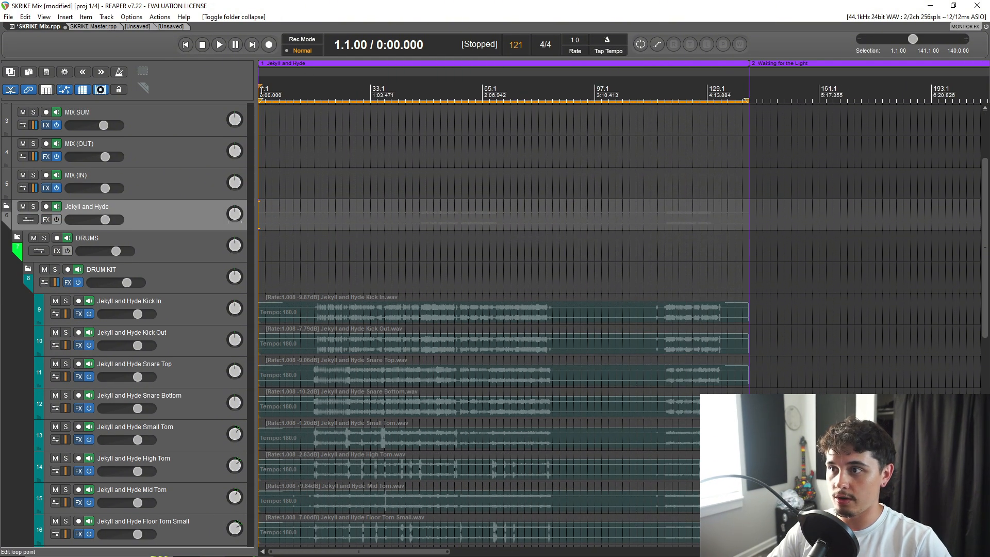
Inspect the start of the Jekyll and Hyde drum recordings, and place the edit cursor at the song's end, measure 141.
left_click_drag(262, 92, 259, 93)
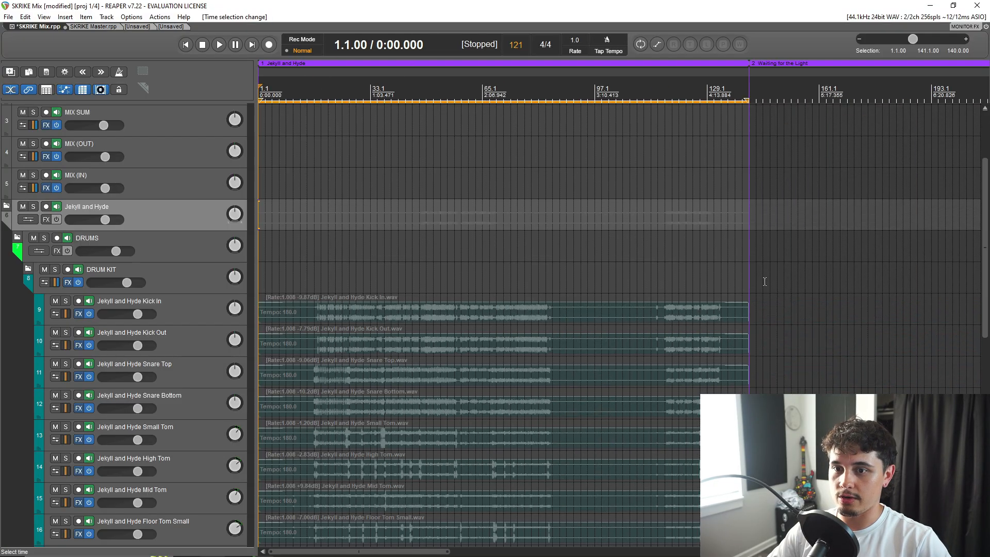
scroll(311, 287, "up", 4)
scroll(266, 297, "down", 2)
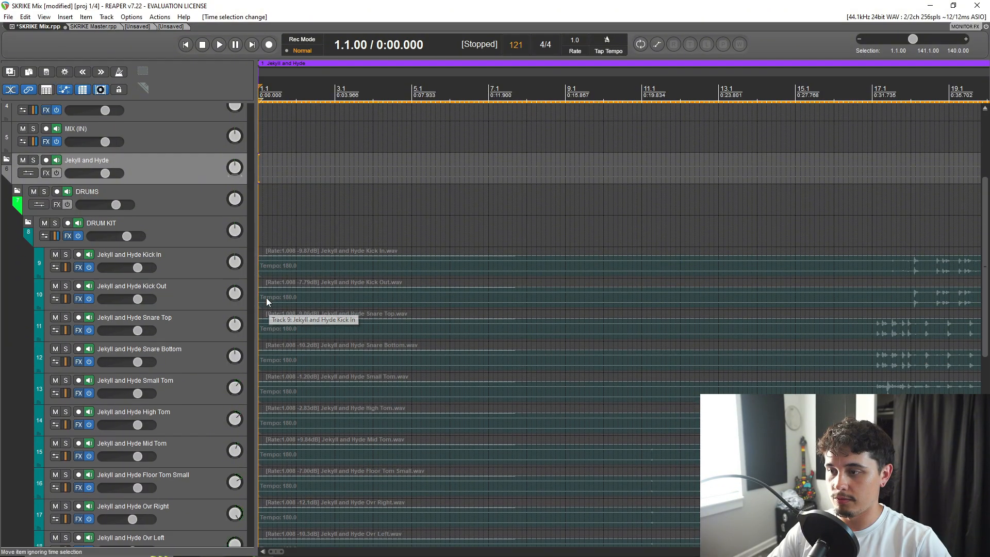
scroll(534, 246, "down", 4)
left_click(748, 96)
scroll(721, 303, "up", 8)
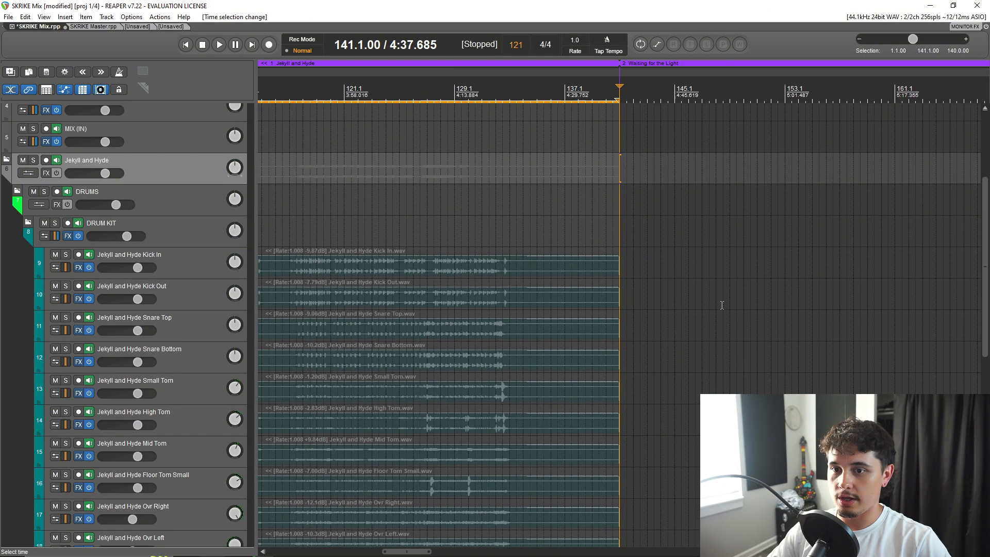
Make a time selection from measure 1169 to 1473 in the empty area after the songs and create a region from it.
scroll(612, 280, "down", 12)
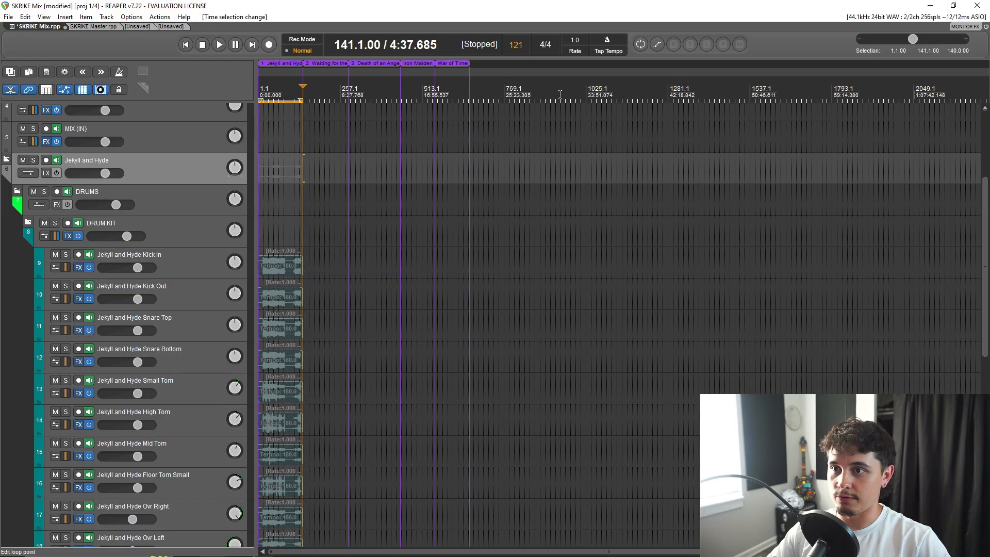
left_click_drag(559, 94, 794, 97)
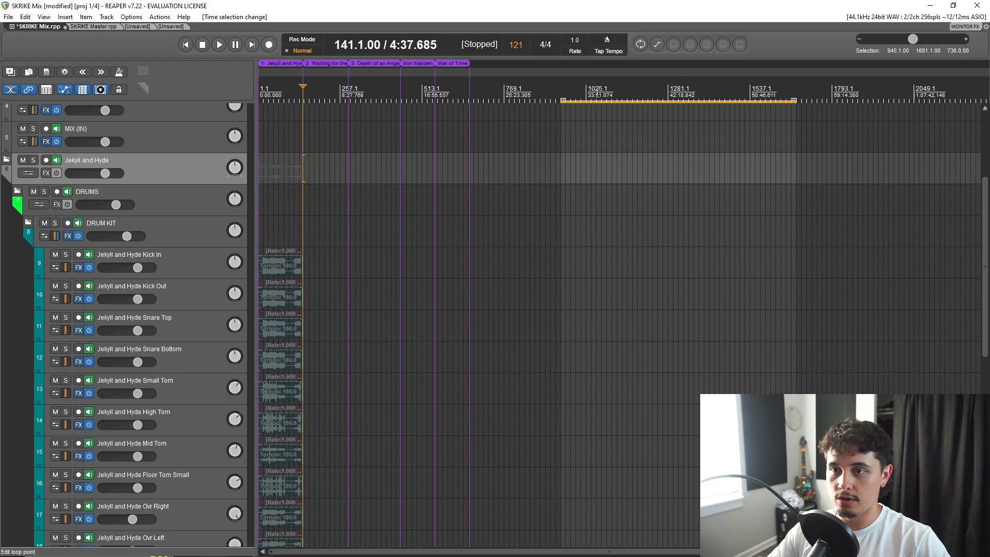
left_click_drag(634, 93, 723, 95)
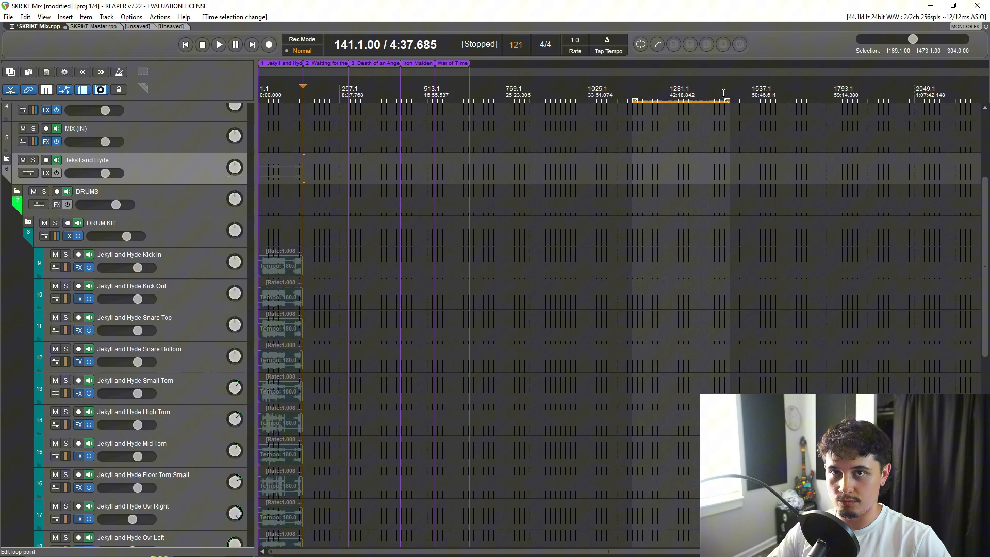
right_click(671, 84)
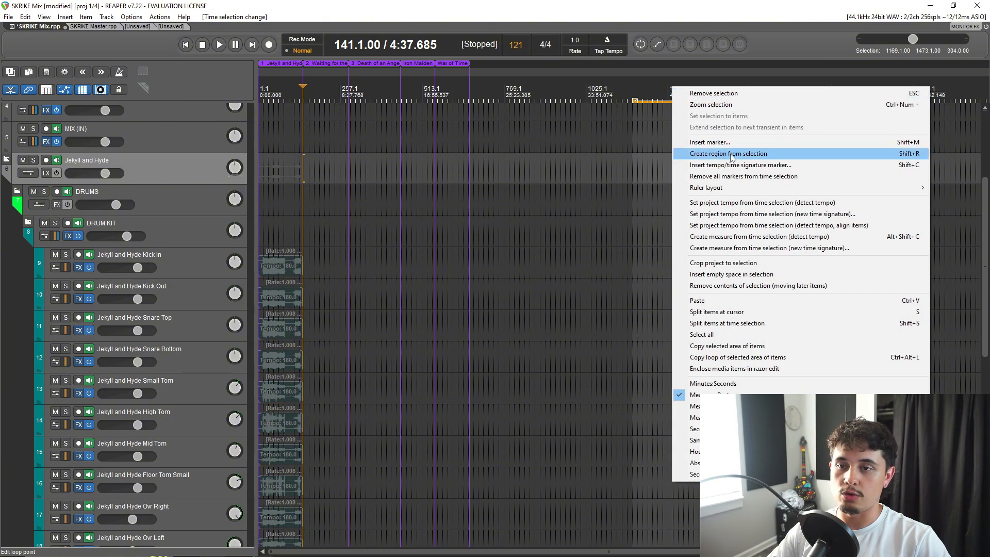
left_click(731, 154)
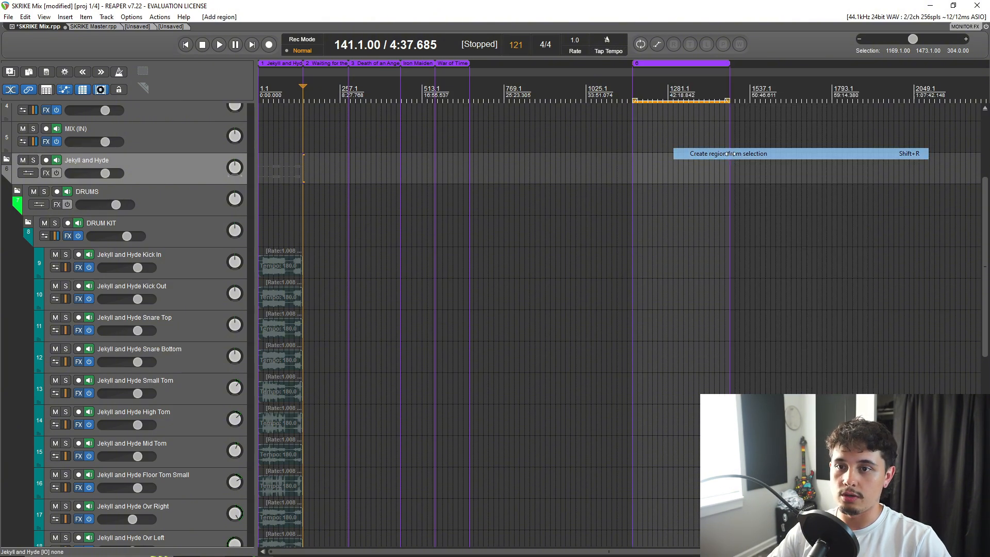
Name the new region "test song".
right_click(691, 61)
left_click(762, 69)
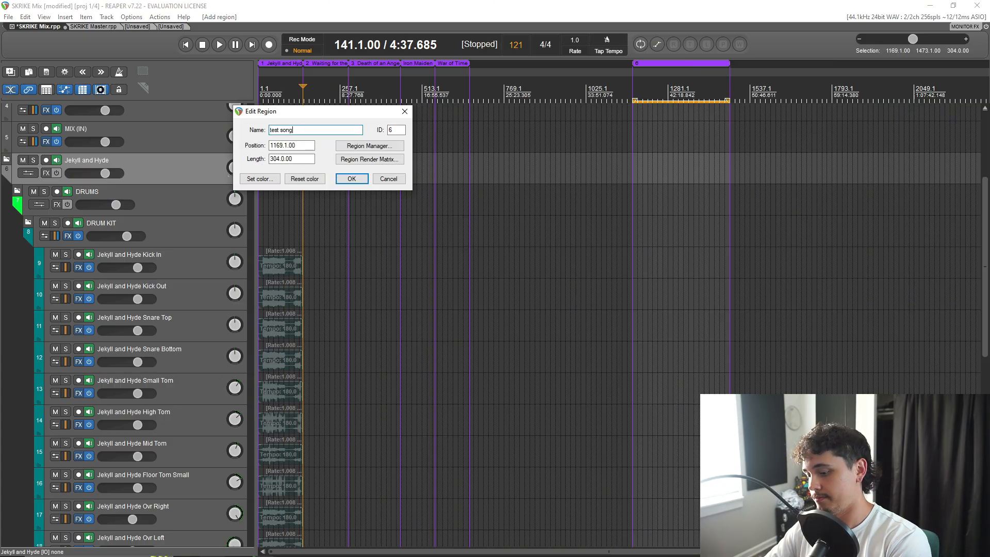
left_click(351, 181)
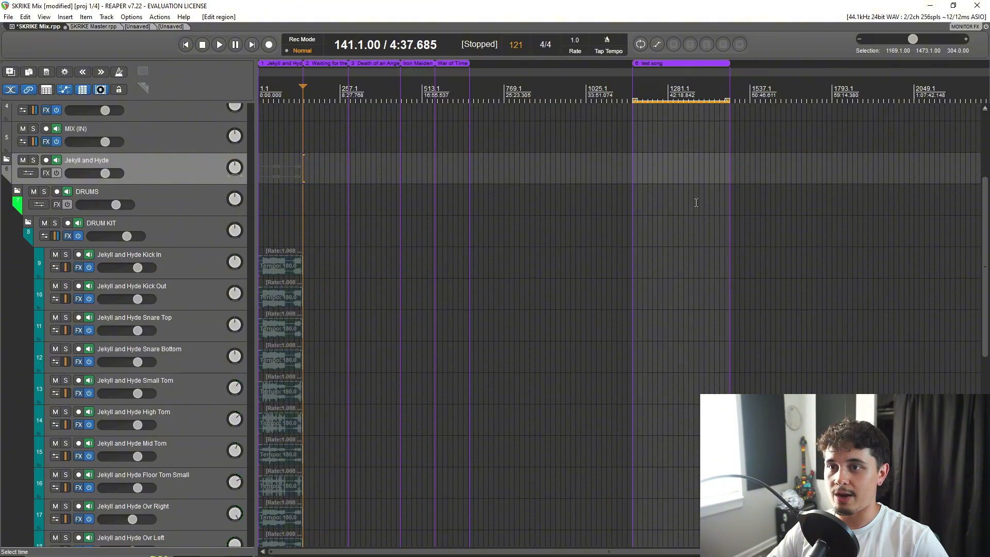
Make a time selection from measure 321 to 409 inside the Death of an Angel region.
scroll(464, 160, "up", 4)
scroll(464, 160, "up", 2)
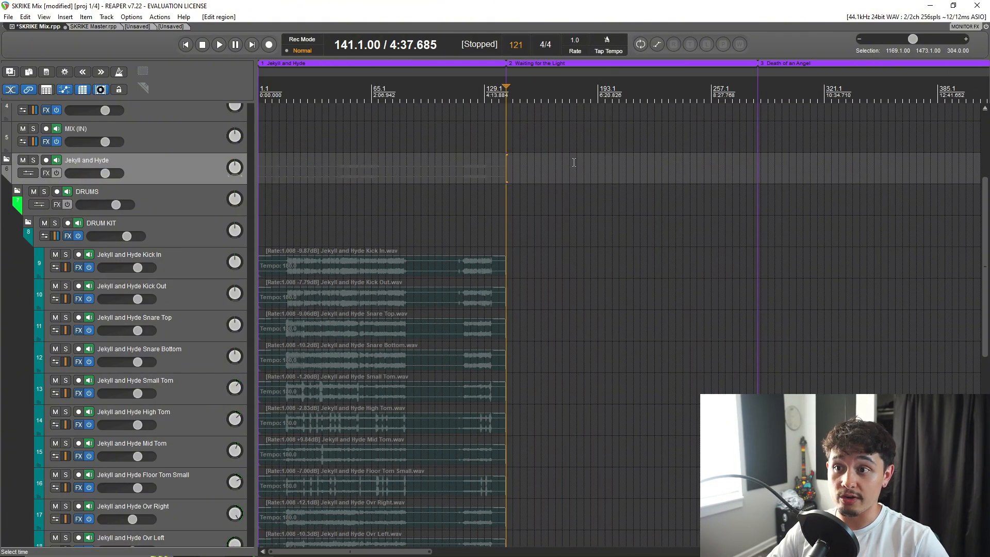
scroll(573, 162, "down", 2)
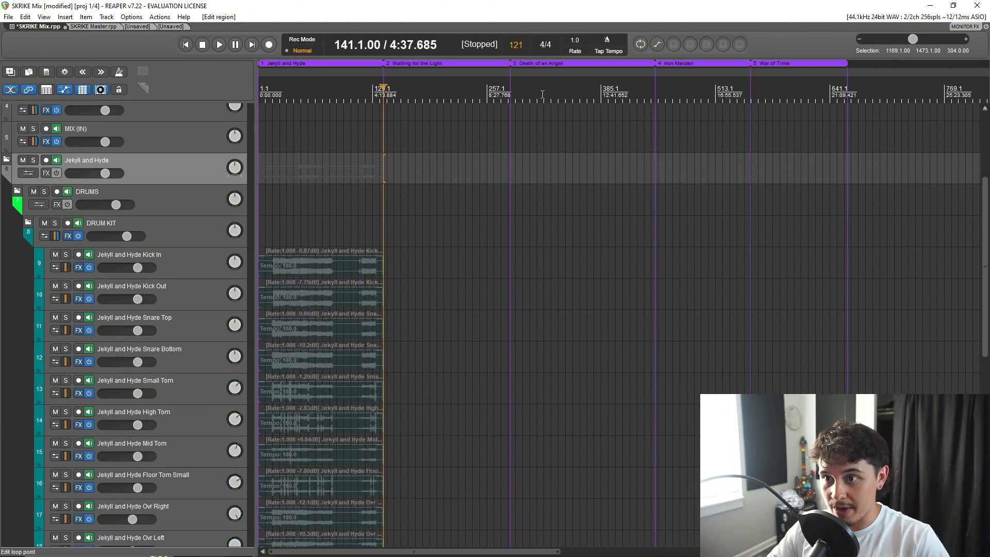
left_click_drag(542, 95, 623, 95)
scroll(612, 121, "up", 2)
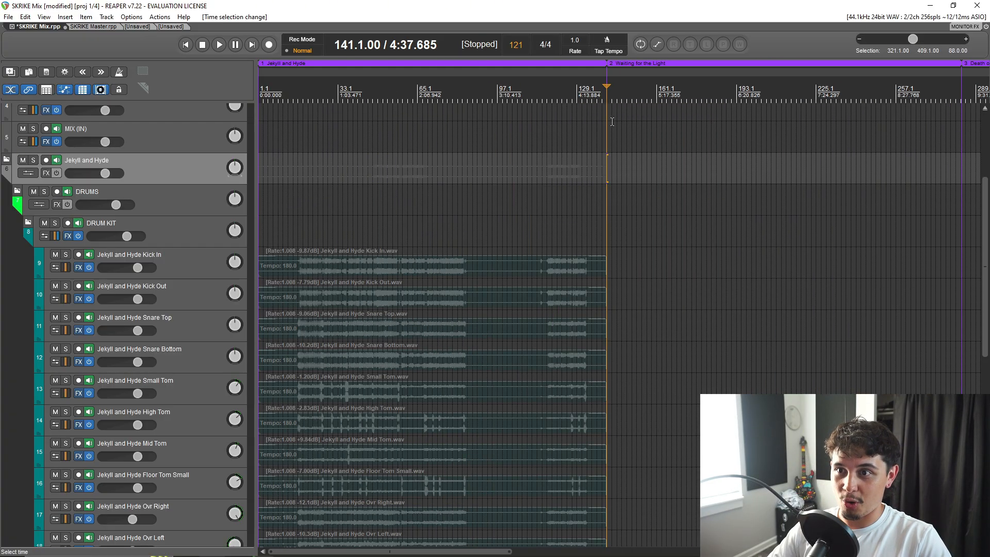
Set the time selection in turn to the Jekyll and Hyde, Waiting for the Light, Death of an Angel, Iron Maiden and War of Time regions.
scroll(612, 122, "down", 3)
double_click(316, 86)
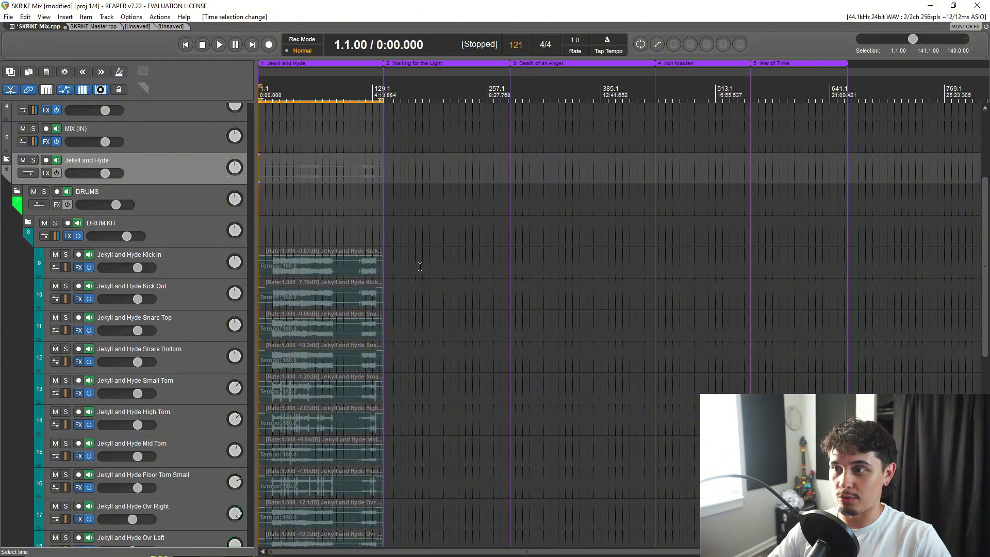
double_click(445, 85)
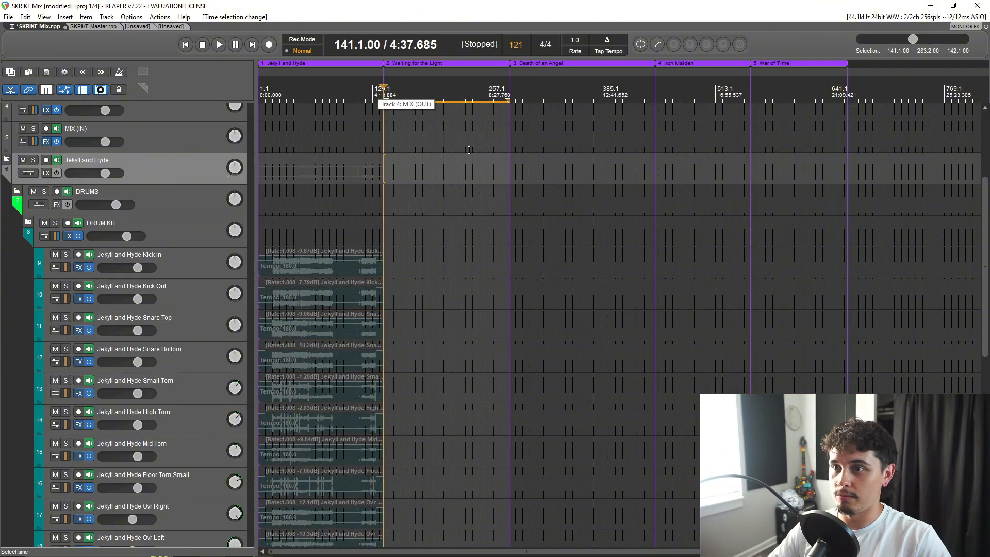
double_click(581, 86)
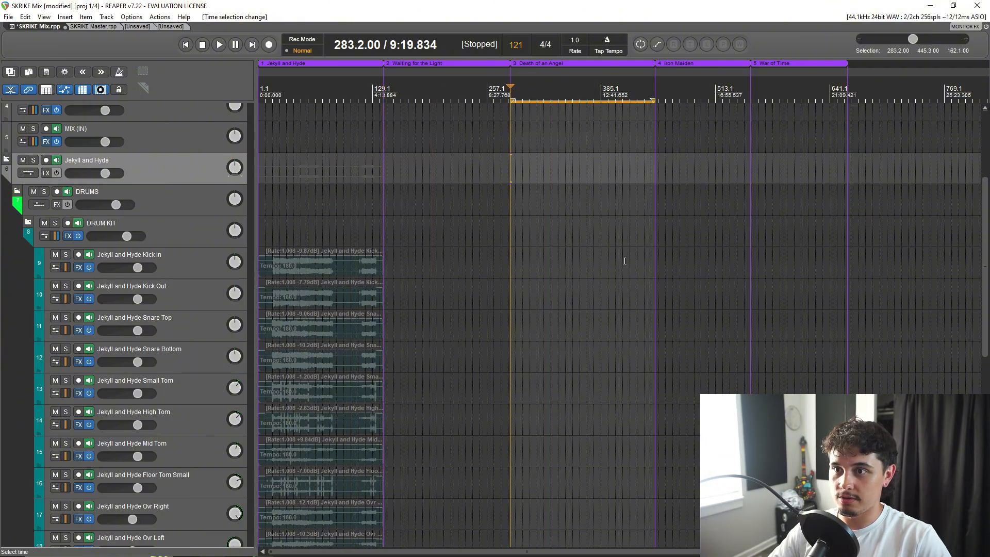
double_click(681, 89)
double_click(797, 87)
Remove the "test song" region from the timeline.
scroll(599, 332, "down", 3)
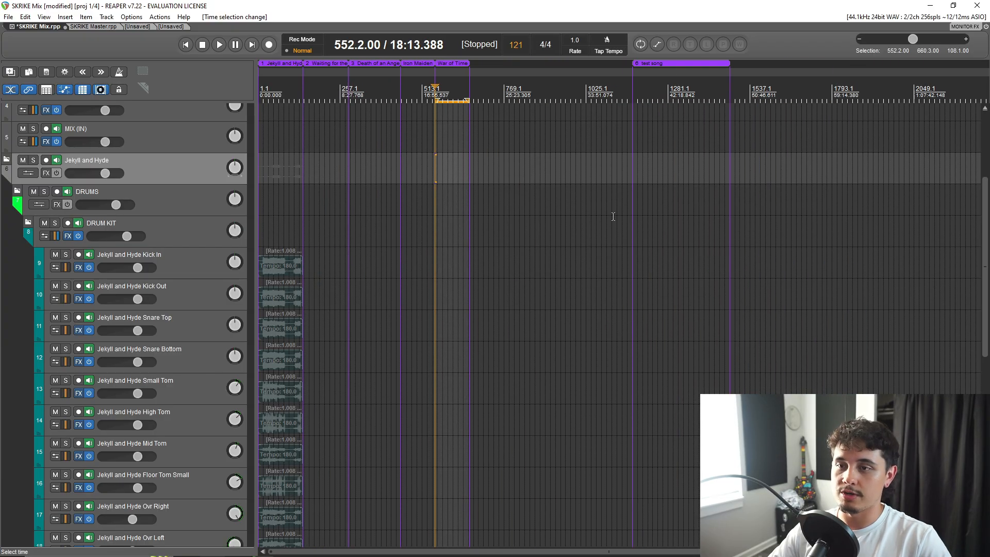
right_click(666, 64)
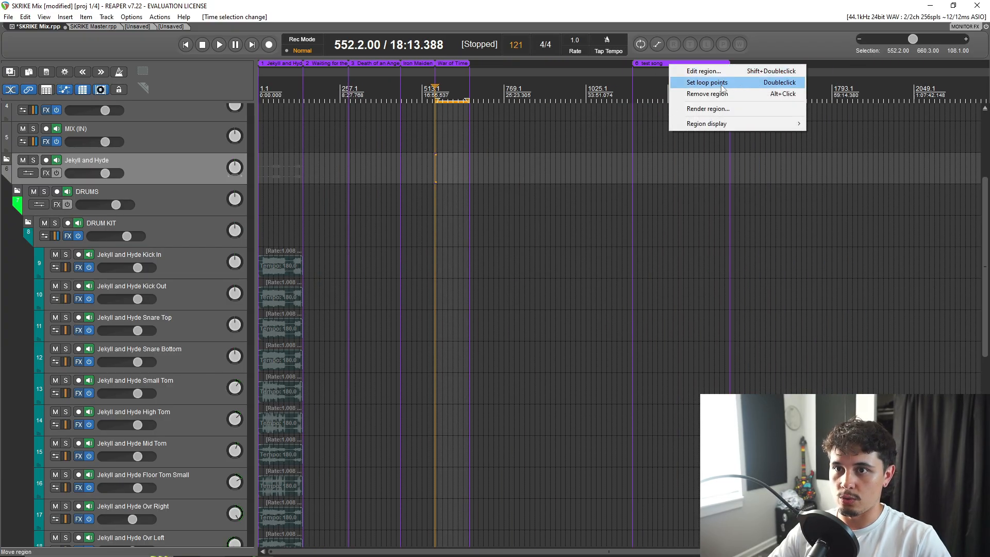
left_click(730, 95)
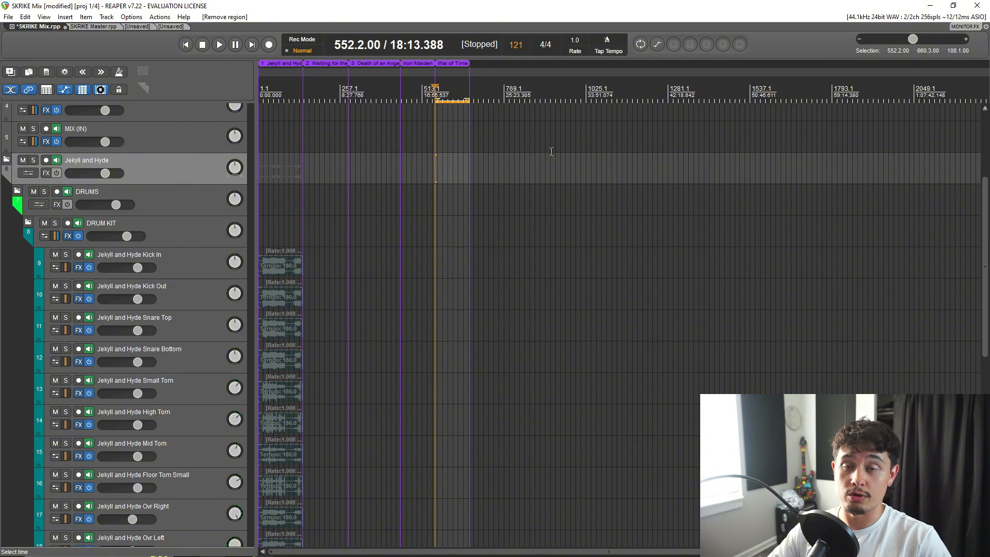
Look over the Jekyll and Hyde drum tracks and place the edit cursor at measure 49 in that song.
scroll(164, 242, "down", 5)
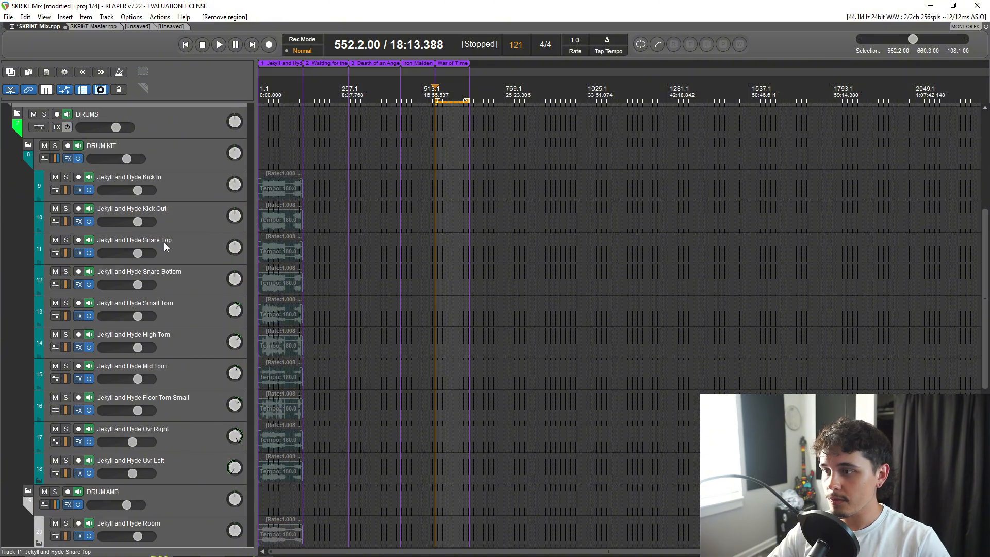
scroll(163, 243, "up", 5)
scroll(164, 237, "up", 2)
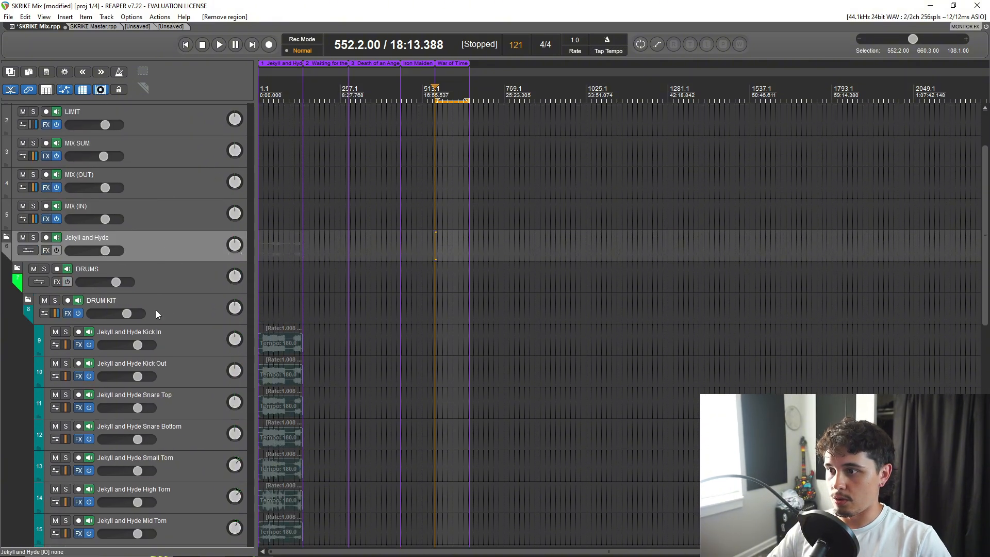
scroll(155, 311, "down", 6)
scroll(161, 325, "up", 3)
scroll(291, 331, "down", 5)
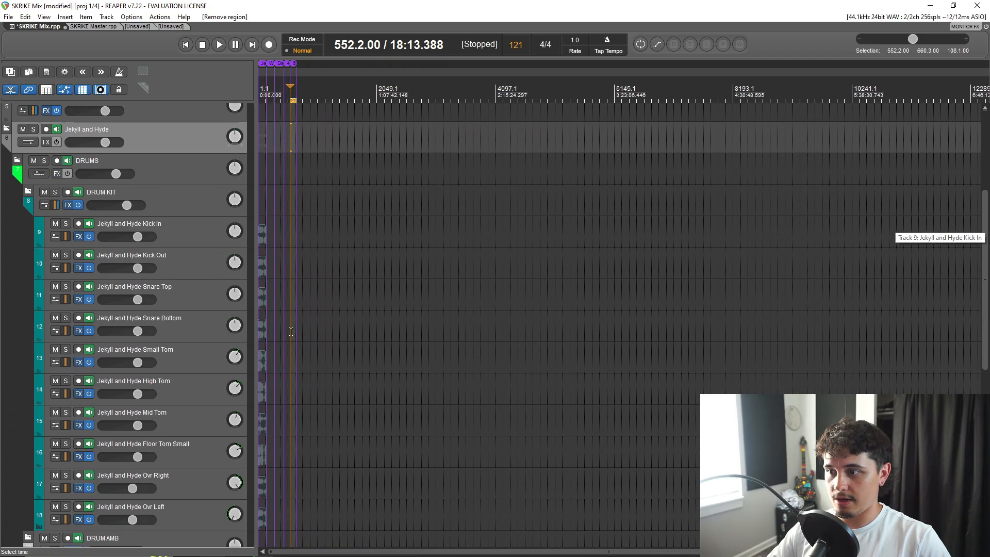
scroll(291, 331, "up", 9)
scroll(443, 323, "down", 3)
left_click(287, 148)
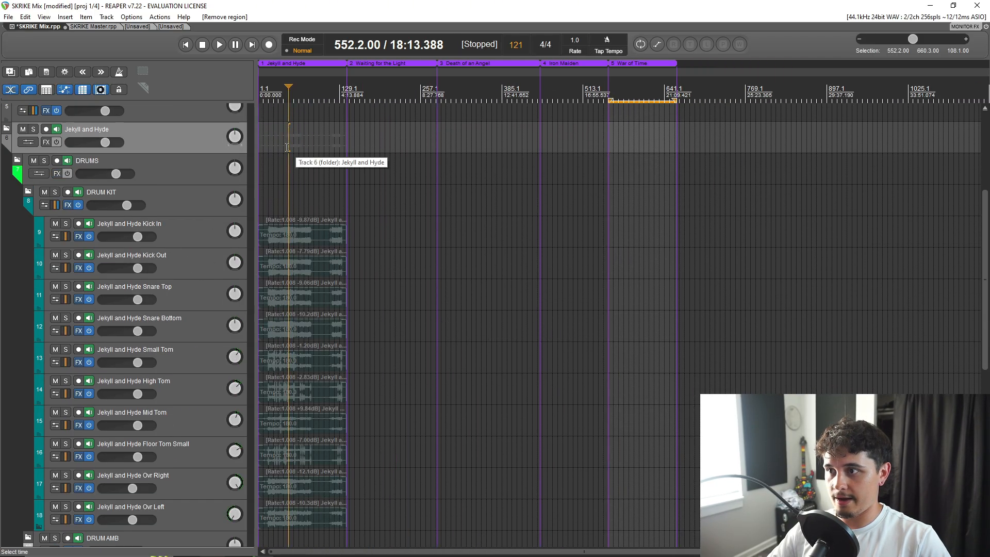
Expand the Waiting for the Light folder below the Jekyll and Hyde tracks.
scroll(85, 290, "down", 5)
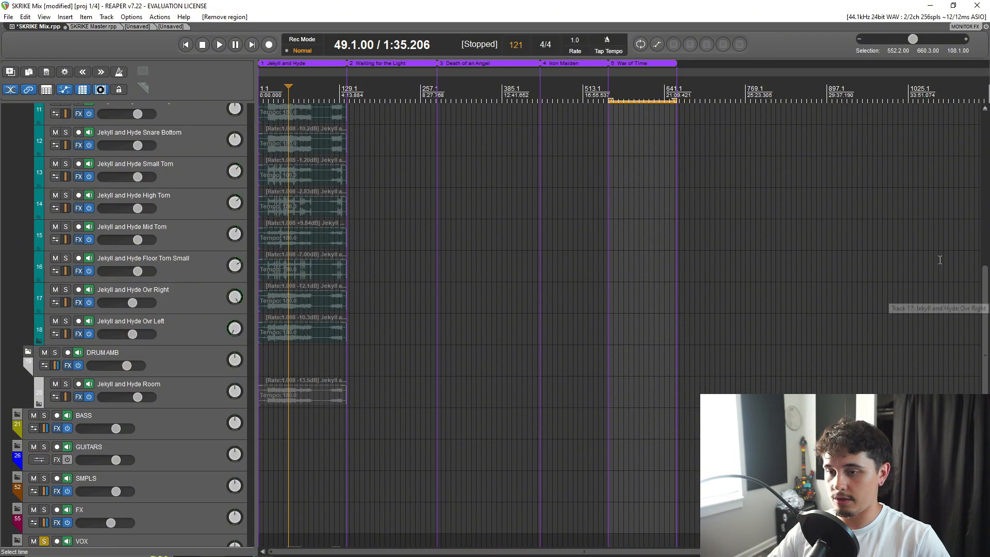
scroll(361, 361, "down", 5)
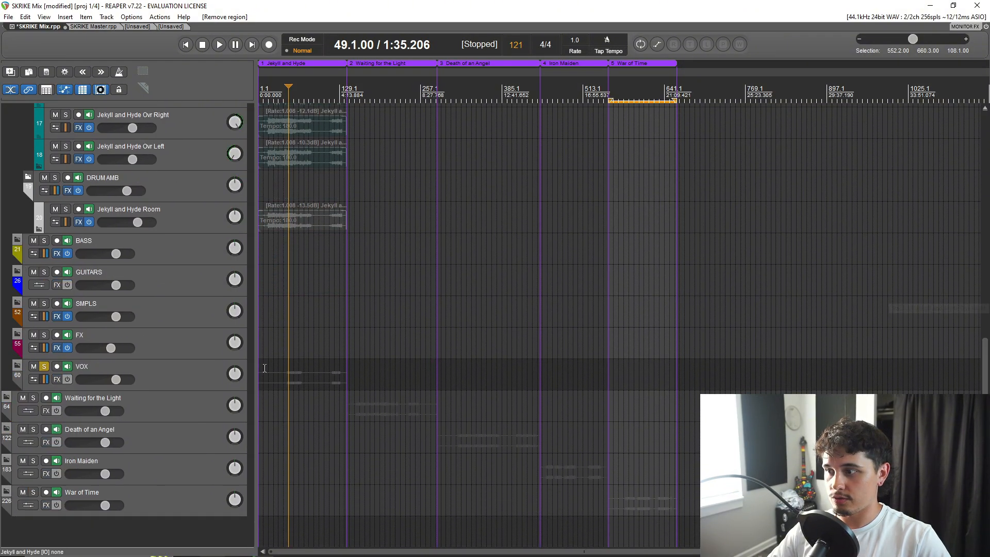
left_click(5, 397)
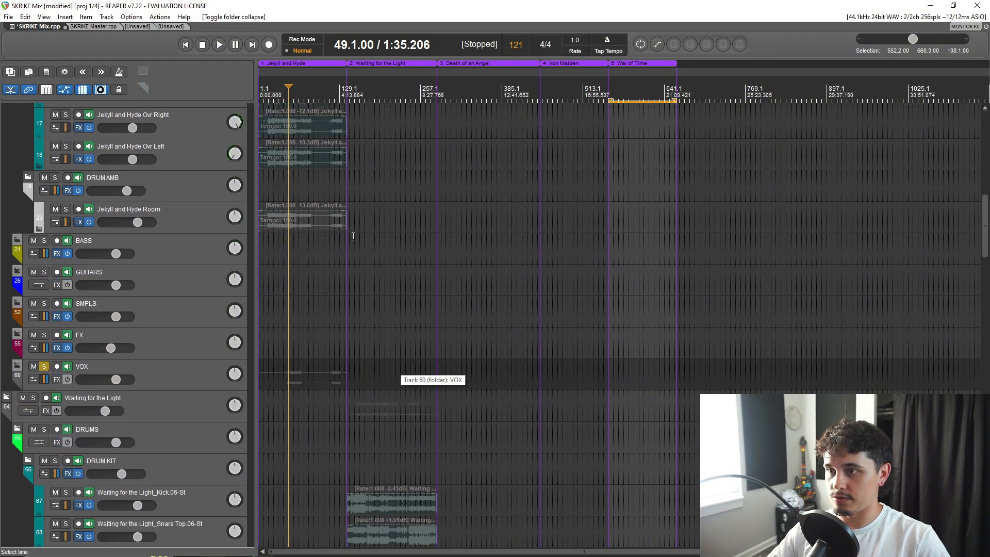
Place the edit cursor at measure 141, the start of Waiting for the Light, and make a time selection from measure 141 to 281.
scroll(354, 236, "up", 3)
left_click(503, 87)
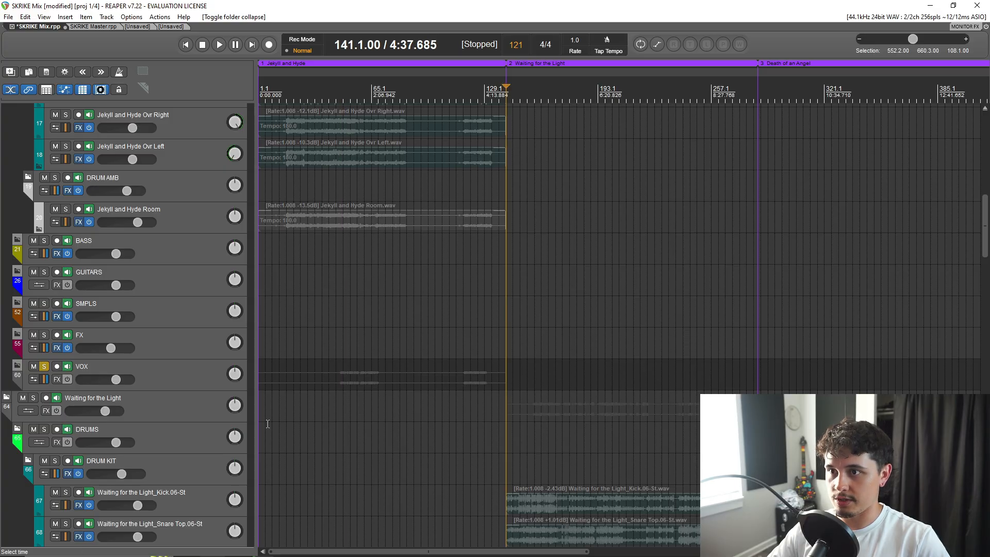
left_click_drag(507, 92, 753, 98)
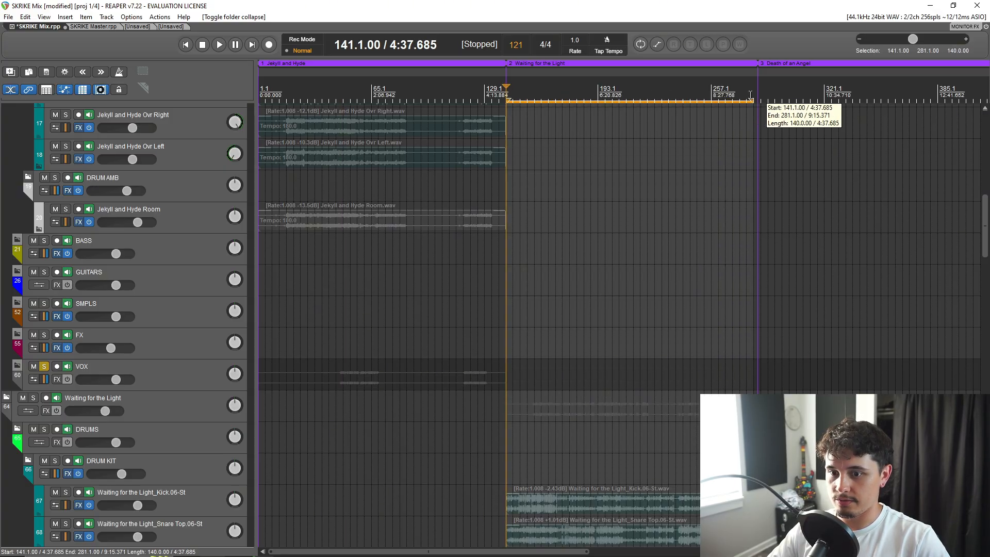
Look through the Waiting for the Light tracks, from the vocals and samples back up through guitars and bass to the drums.
scroll(597, 335, "down", 4)
left_click_drag(984, 235, 973, 495)
scroll(268, 340, "down", 6)
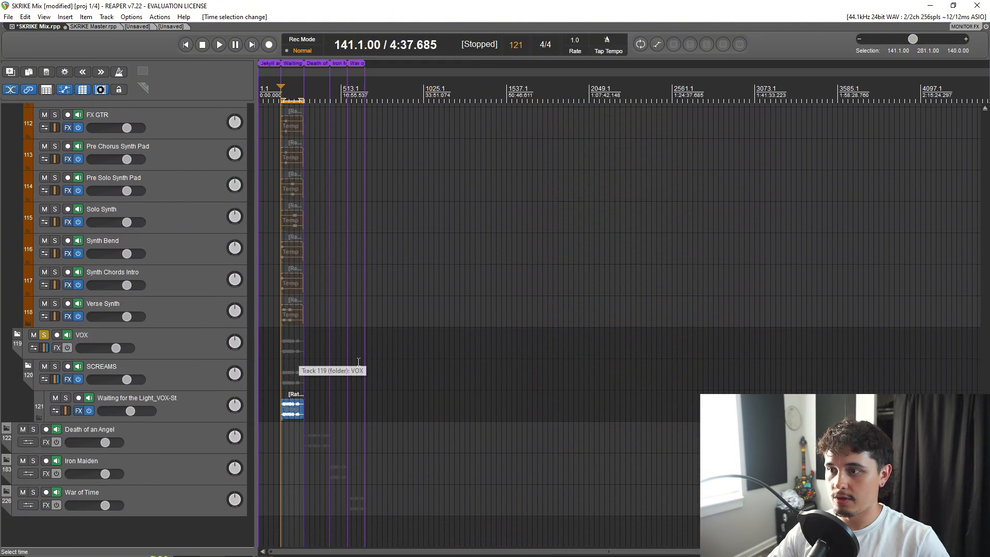
scroll(384, 356, "up", 3)
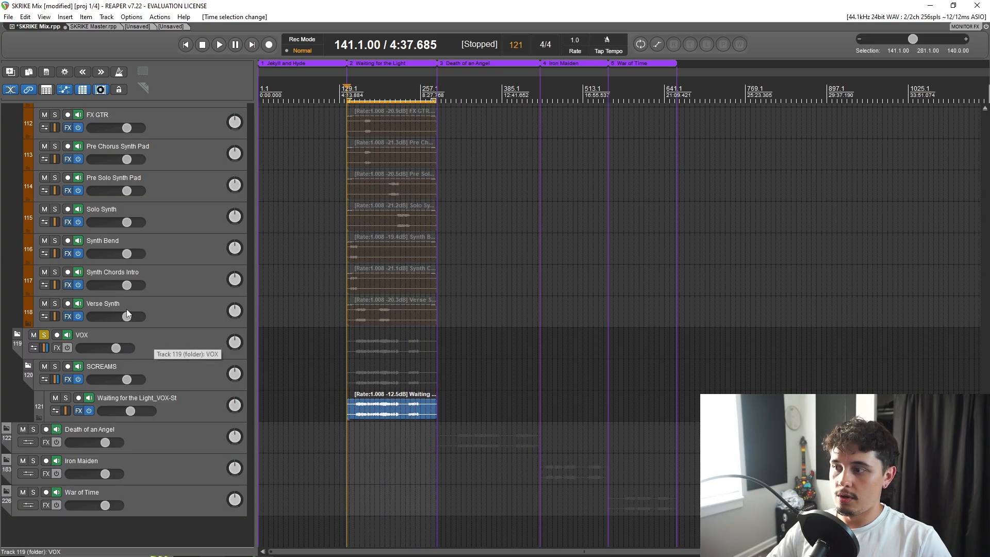
scroll(126, 308, "up", 6)
scroll(122, 290, "up", 8)
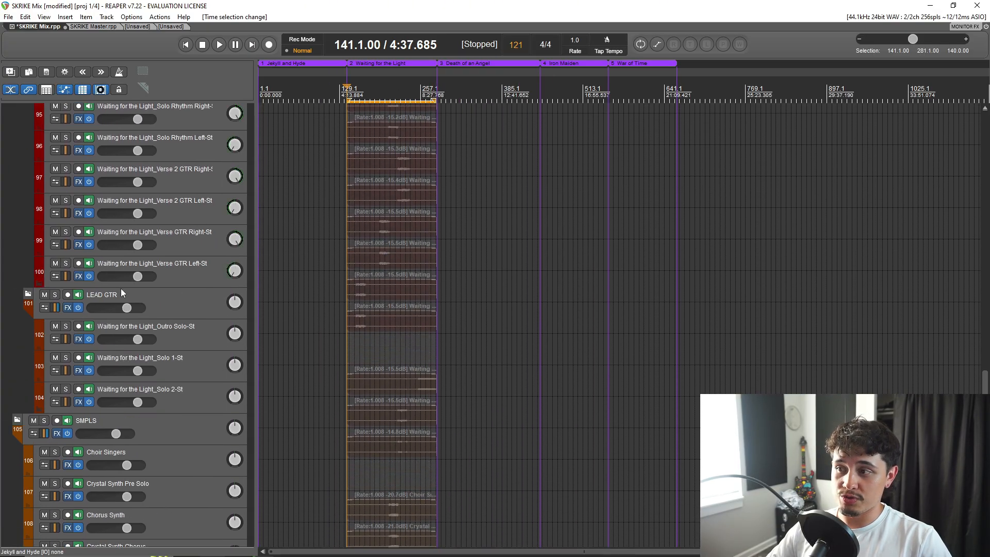
scroll(124, 287, "up", 10)
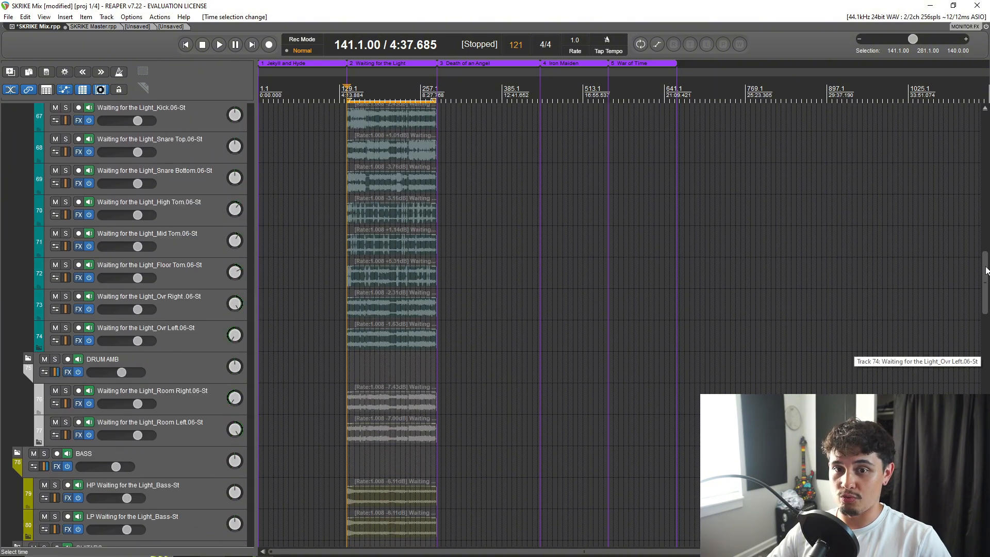
Collapse the Jekyll and Hyde and Waiting for the Light folders so only the five song folders are listed.
left_click_drag(985, 270, 985, 128)
left_click(10, 314)
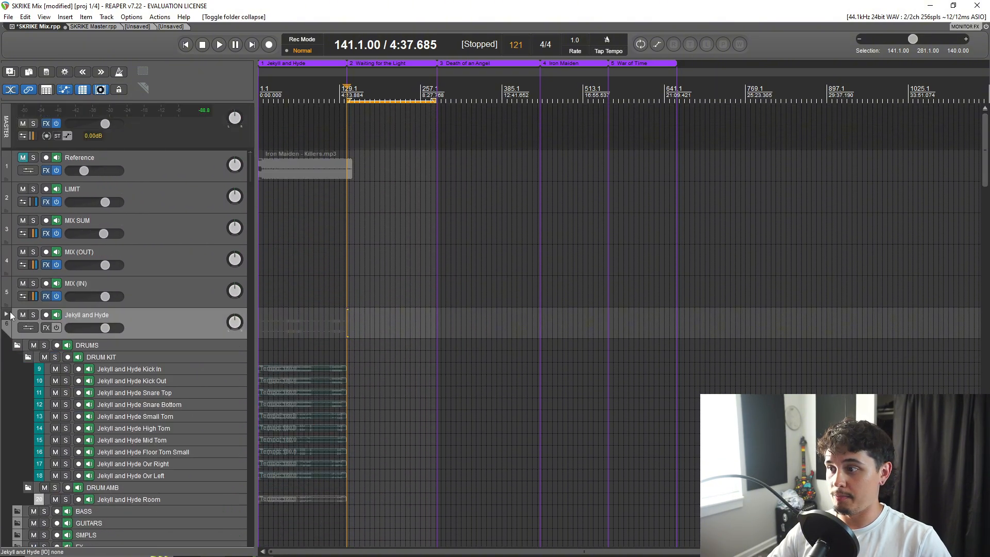
left_click(10, 314)
left_click(7, 350)
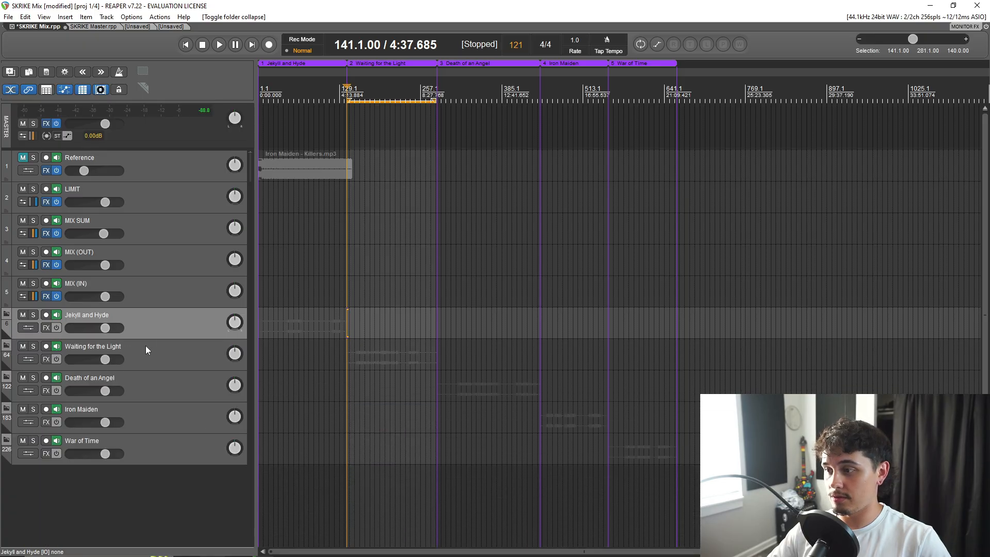
Expand the Jekyll and Hyde folder, look over its drum kit tracks, and collapse the folder again.
left_click(6, 315)
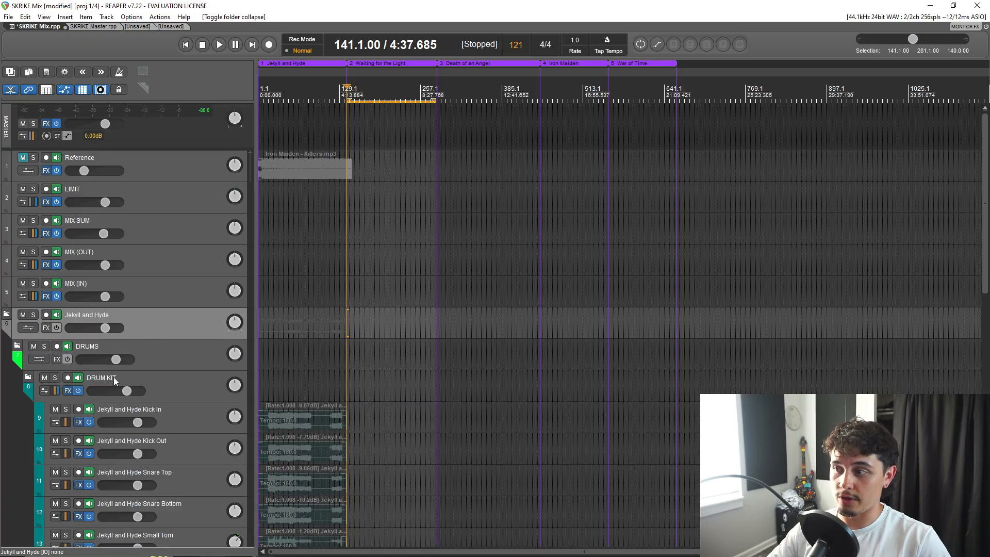
scroll(138, 382, "down", 3)
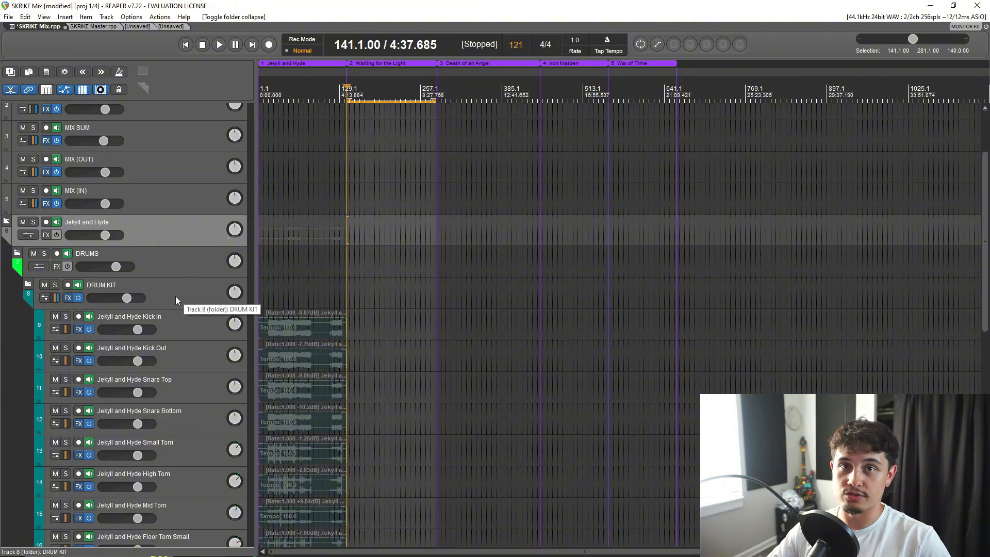
scroll(172, 325, "down", 2)
scroll(149, 257, "down", 1)
scroll(136, 287, "up", 4)
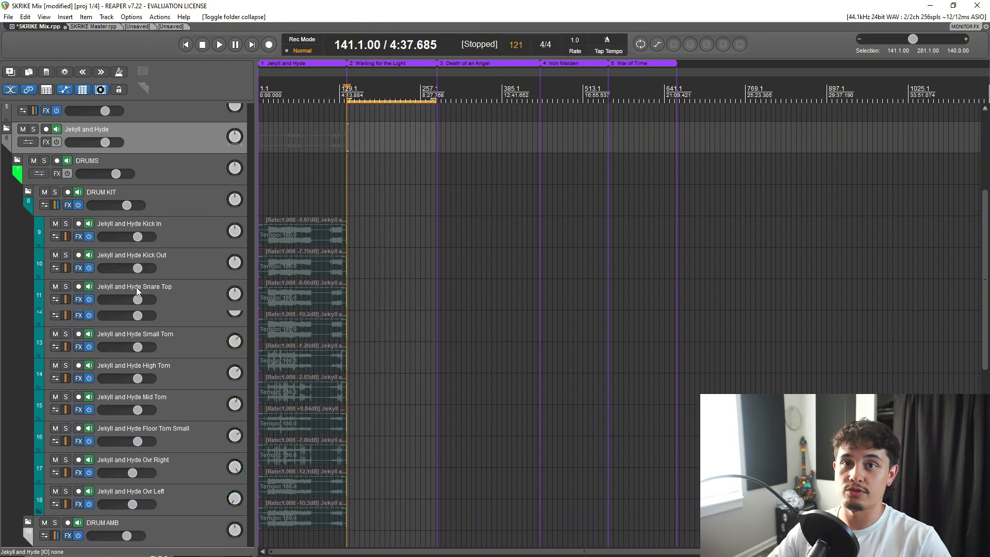
left_click(6, 268)
left_click(6, 268)
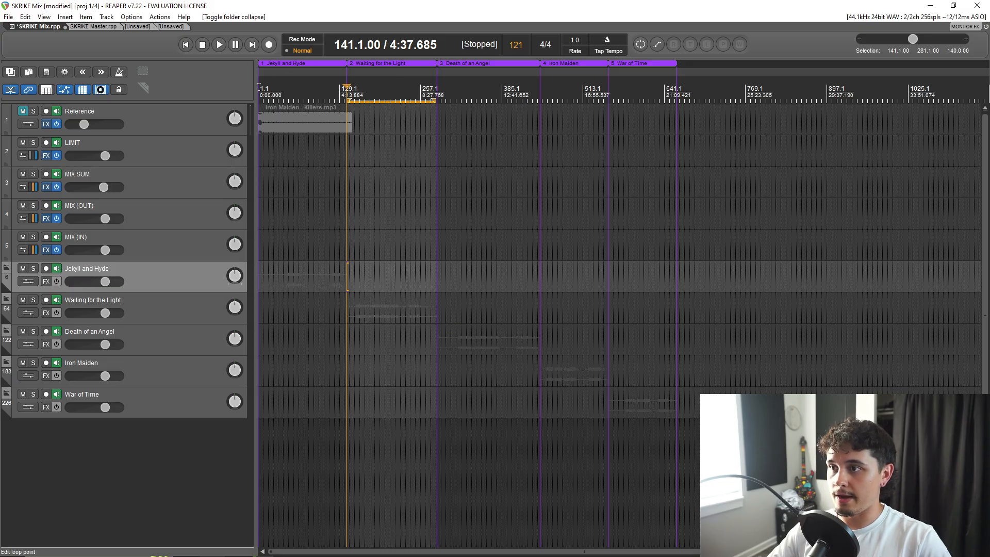
Make a time selection from measure 1 to 145, and move the edit cursor through each song region to measure 593.
left_click_drag(259, 87, 349, 82)
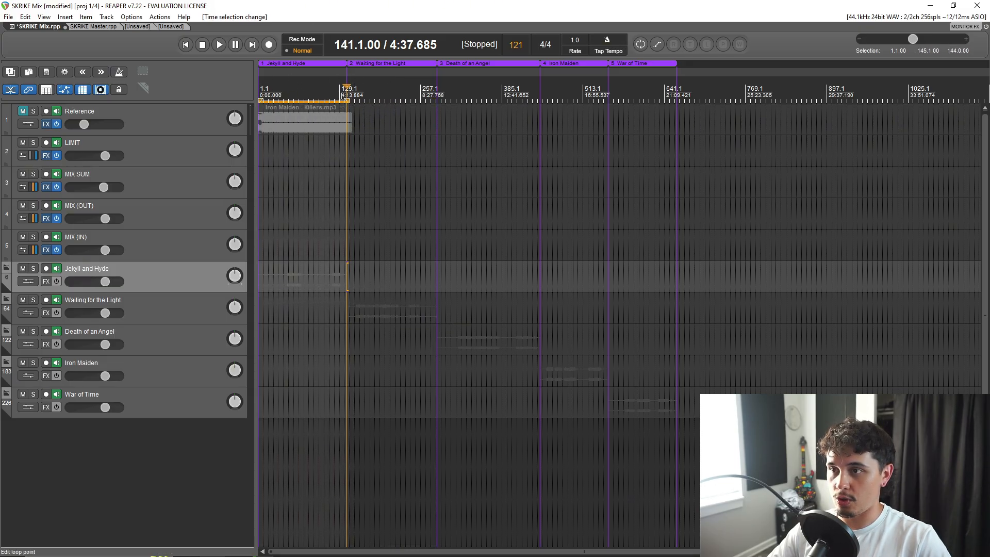
left_click(306, 88)
left_click(399, 93)
left_click(506, 92)
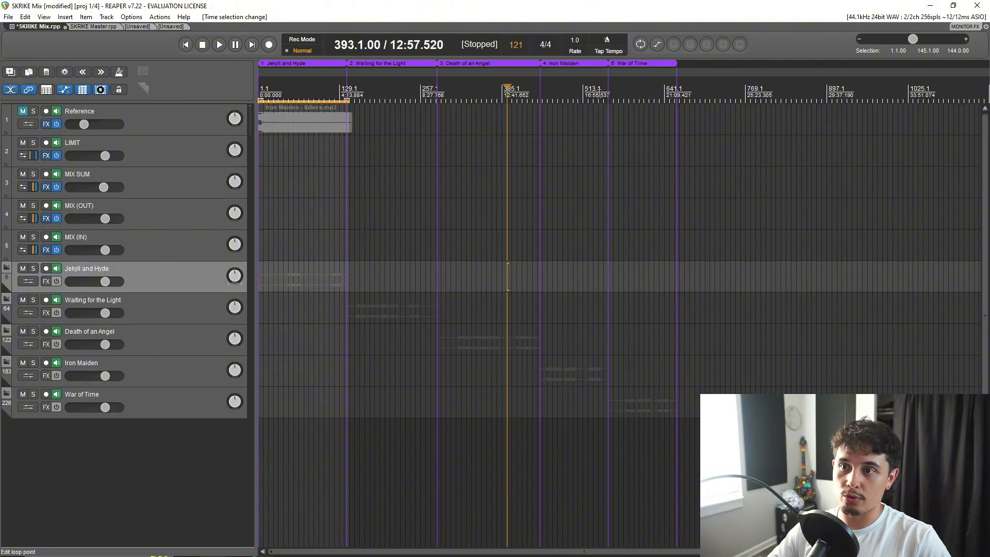
left_click(593, 90)
left_click(633, 90)
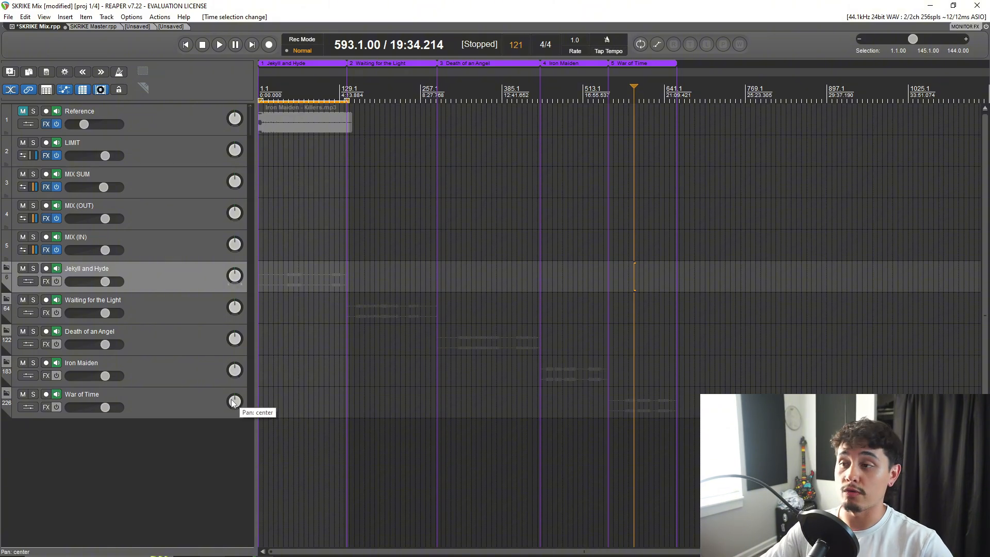
Switch to the SKRIKE Master project and look through its tracks from Vocals Only up to Full Version.
left_click(85, 27)
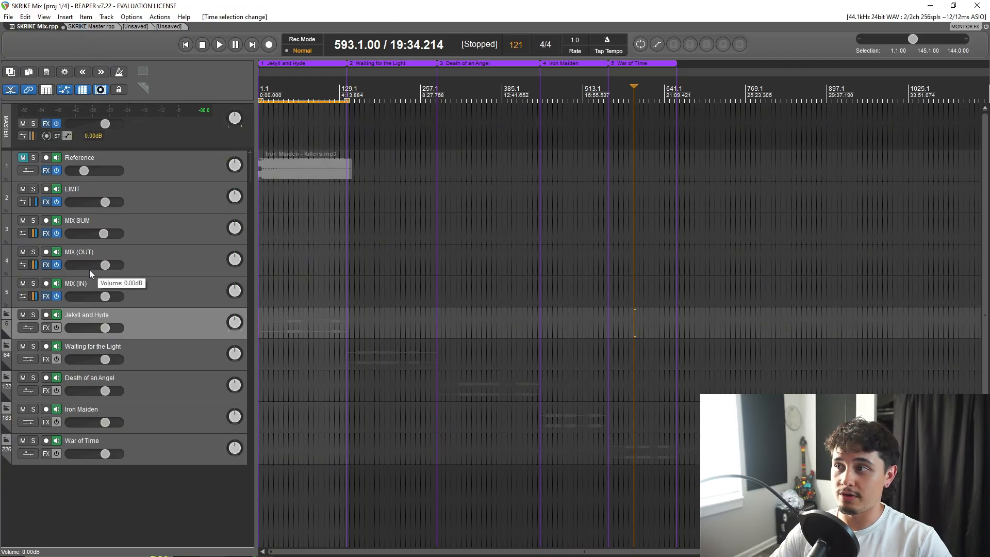
left_click(82, 29)
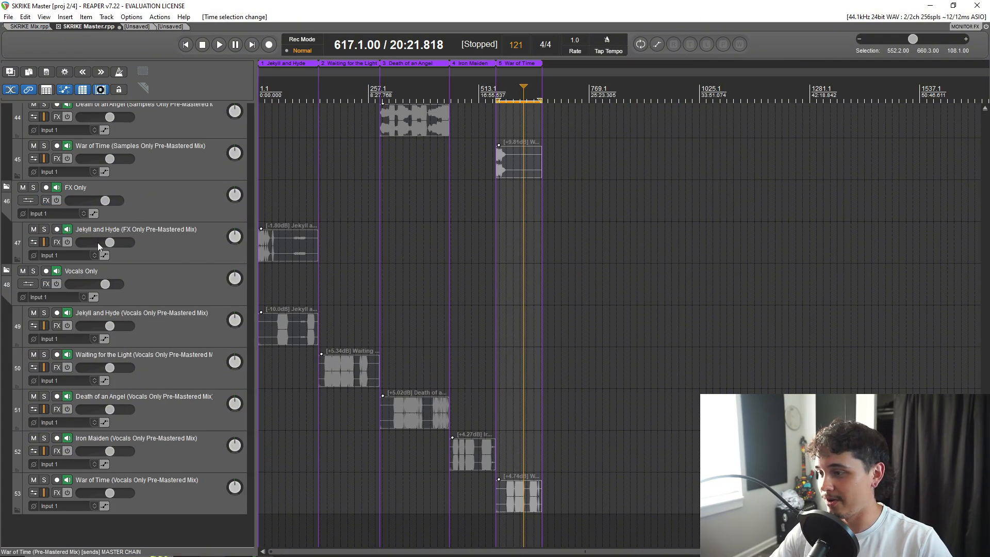
scroll(97, 242, "up", 15)
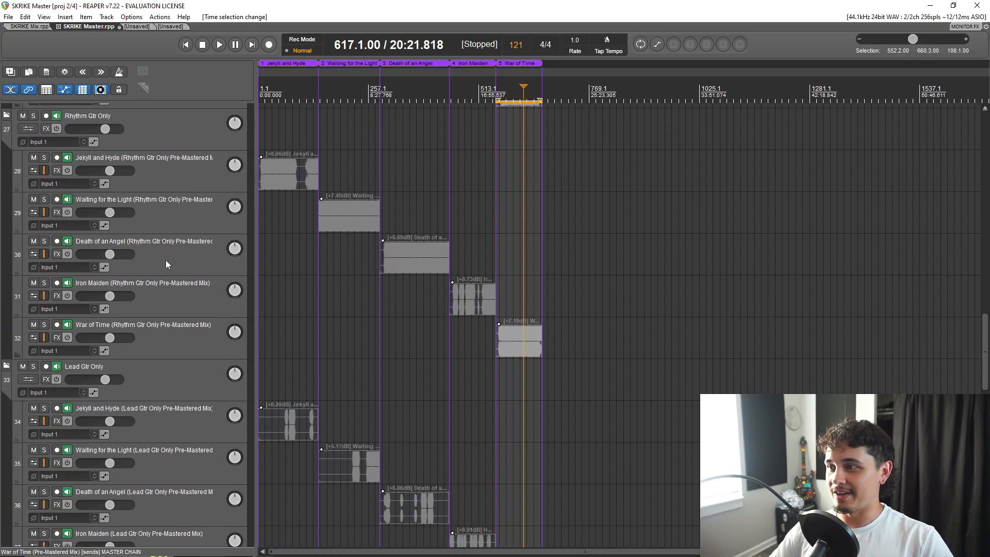
scroll(155, 247, "up", 15)
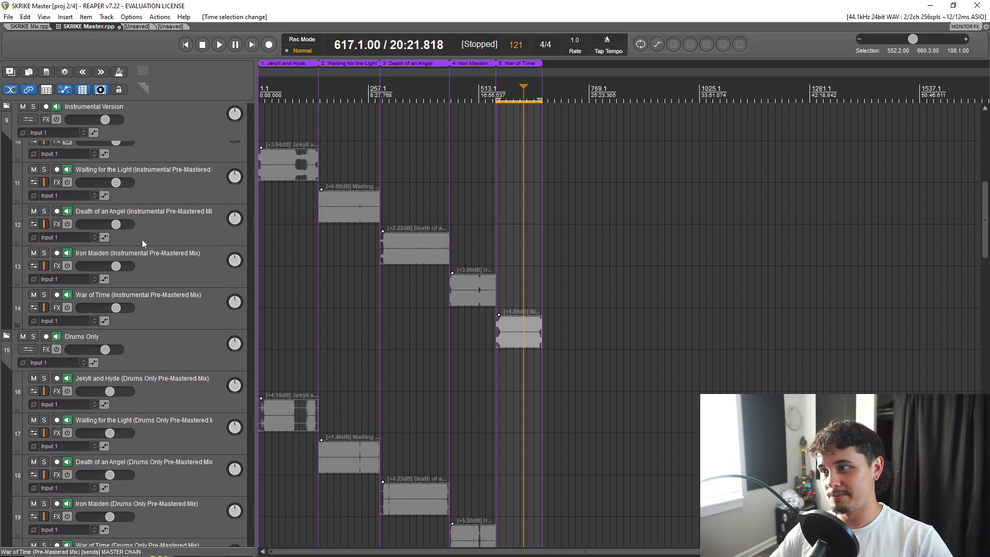
scroll(142, 239, "up", 8)
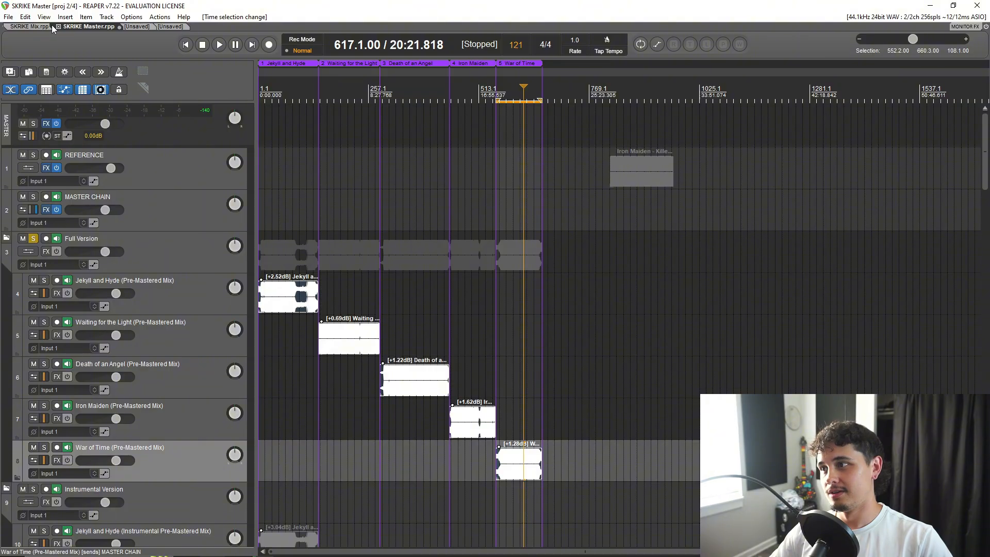
Collapse the Full Version, Instrumental Version, Drums Only, Bass Only and Rhythm Gtr Only folders.
left_click(6, 238)
left_click(7, 238)
left_click(7, 279)
left_click(7, 279)
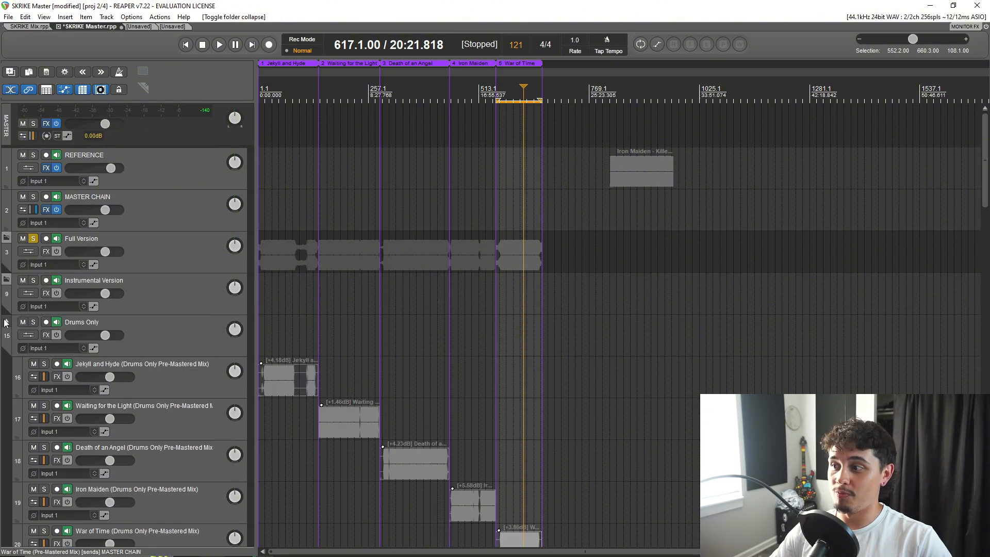
left_click(6, 321)
left_click(7, 321)
left_click(7, 363)
left_click(7, 364)
left_click(6, 405)
Collapse the Lead Gtr Only, Clean Gtr Only, Samples Only, FX Only and Vocals Only folders.
left_click(6, 405)
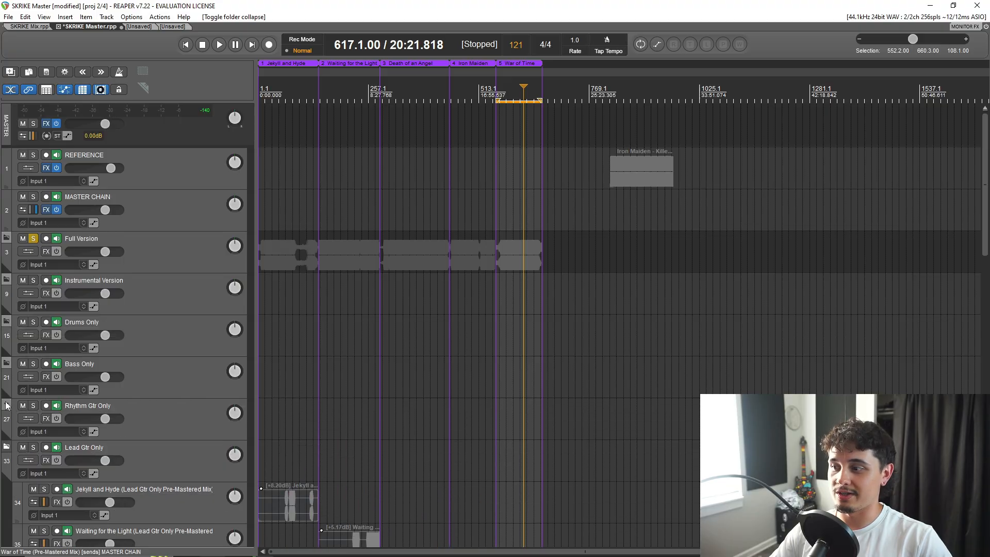
scroll(7, 405, "down", 1)
left_click(7, 405)
left_click(7, 405)
left_click(7, 448)
left_click(7, 448)
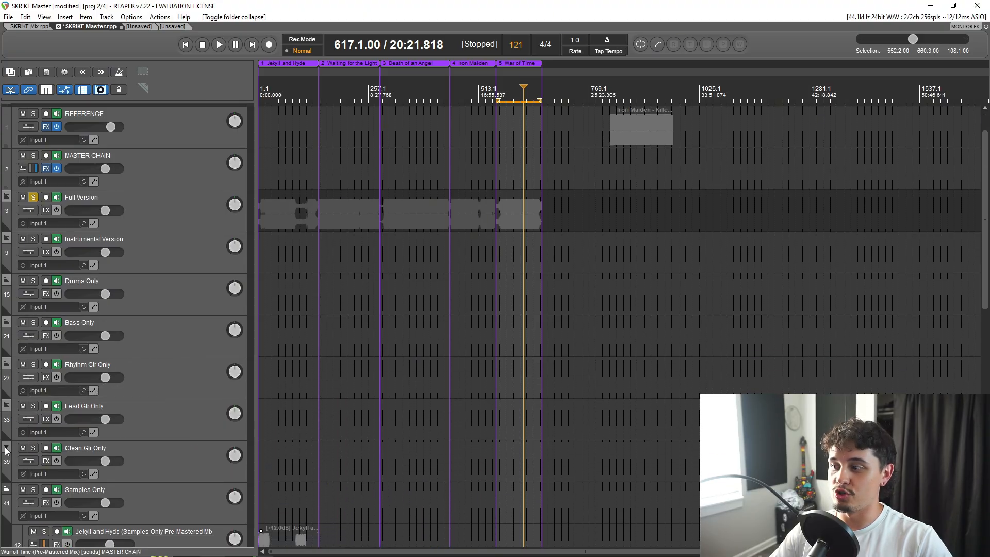
scroll(7, 450, "down", 3)
left_click(7, 427)
left_click(6, 427)
left_click(7, 468)
left_click(7, 468)
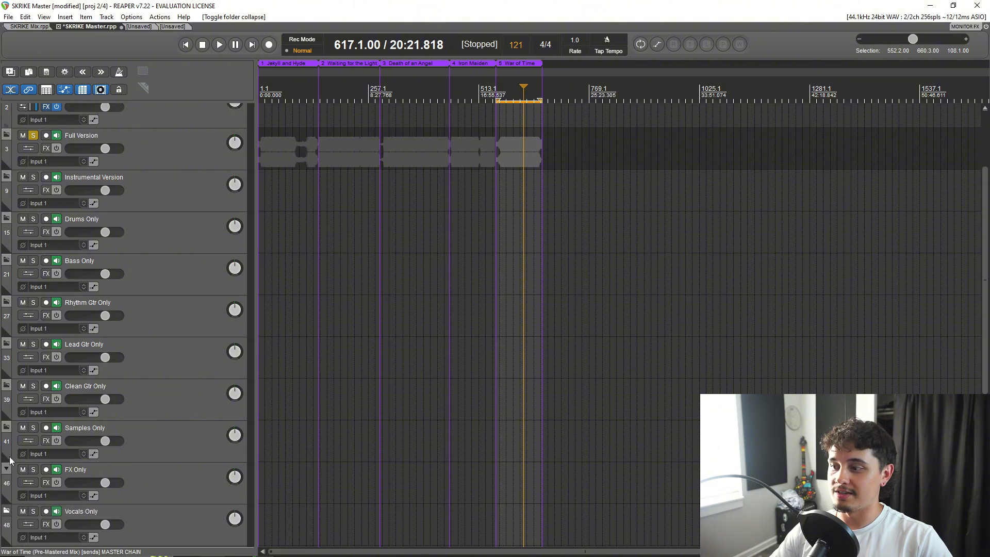
scroll(10, 460, "down", 4)
left_click(6, 432)
left_click(6, 432)
scroll(57, 295, "up", 4)
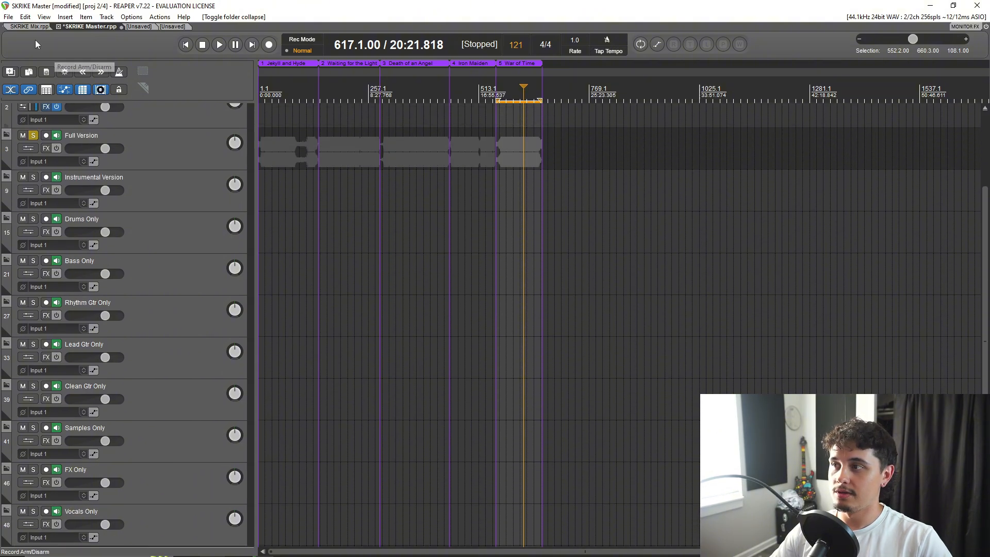
Switch to the SKRIKE Mix project, view its later song regions, and open and close the master track's FX chain.
left_click(33, 27)
scroll(476, 183, "up", 2)
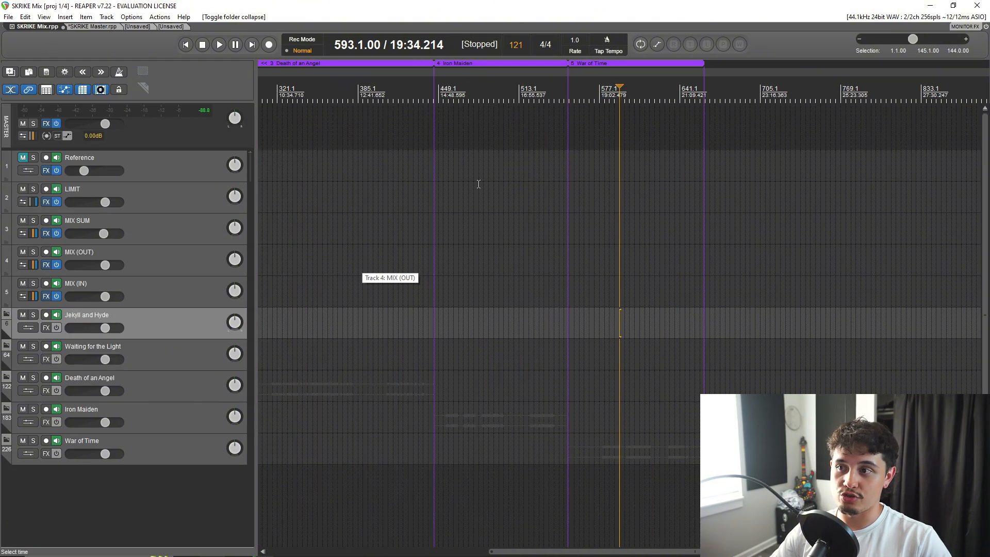
left_click(45, 125)
left_click(874, 140)
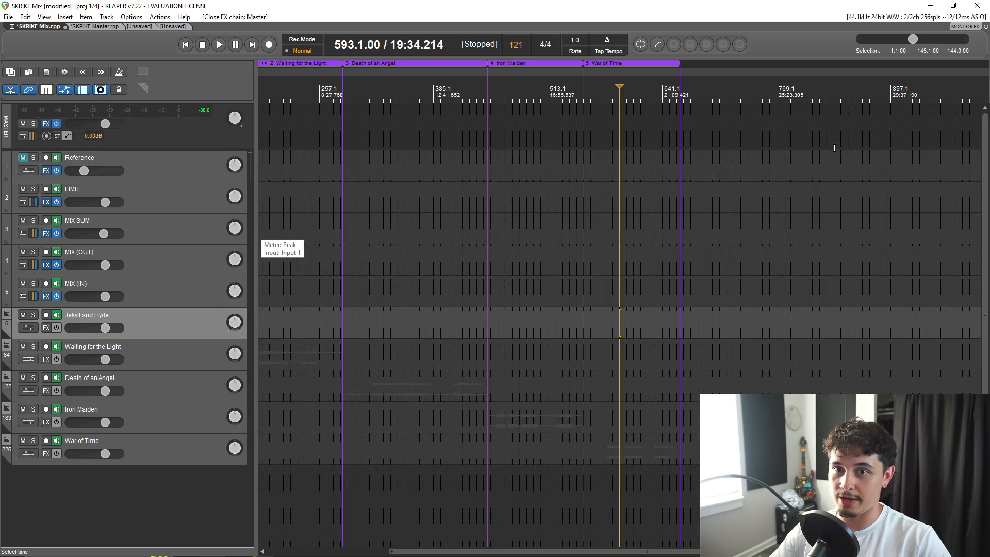
Return to the SKRIKE Master project and save it with the version folders collapsed.
left_click(94, 27)
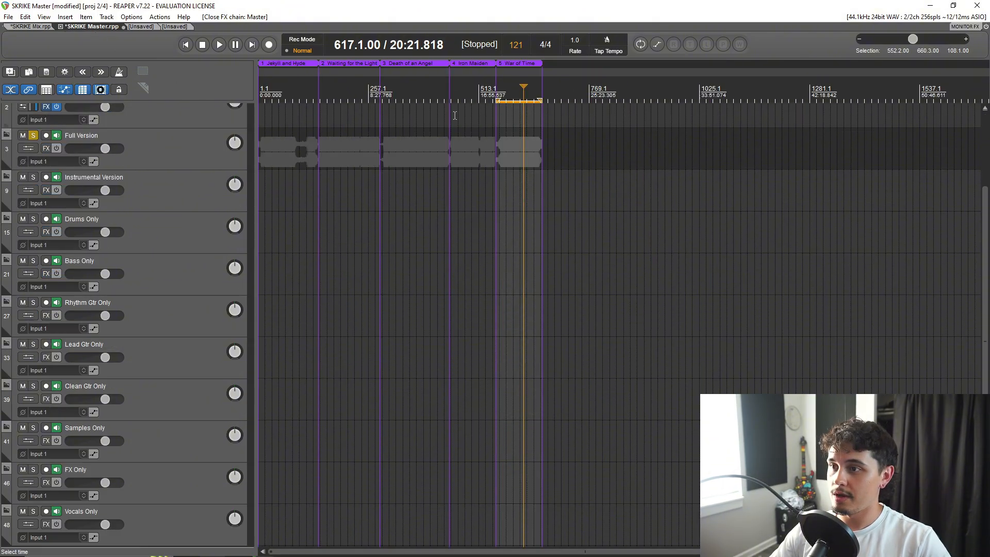
scroll(100, 311, "up", 2)
scroll(100, 308, "up", 1)
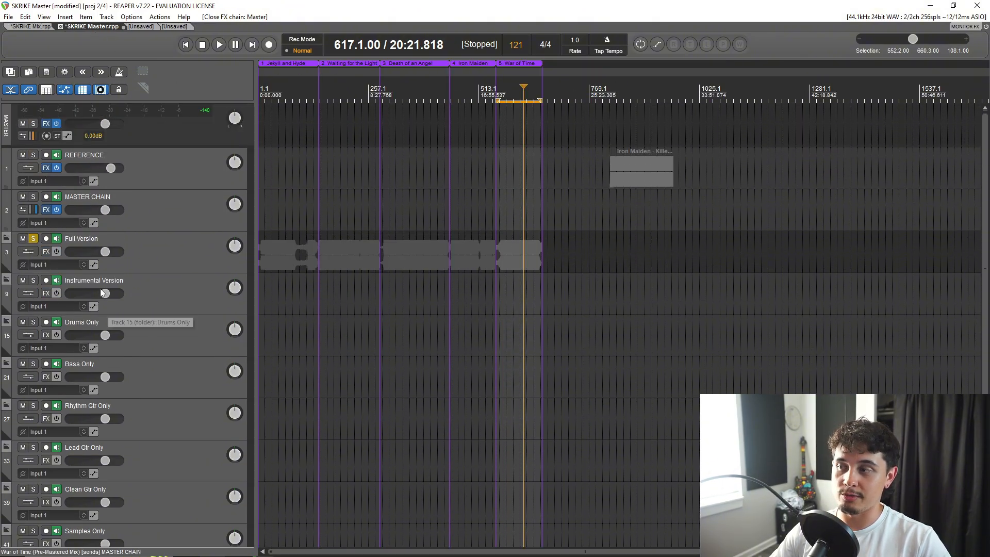
key("ctrl+s")
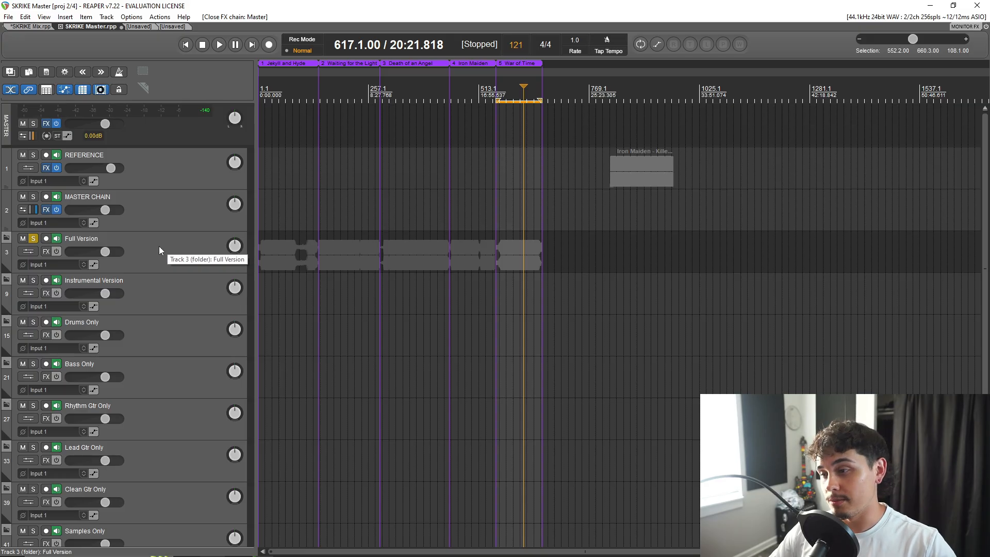
Compare the SKRIKE Mix project's song folders with the SKRIKE Master project's version folders down to Vocals Only.
scroll(326, 266, "up", 2)
scroll(326, 266, "down", 3)
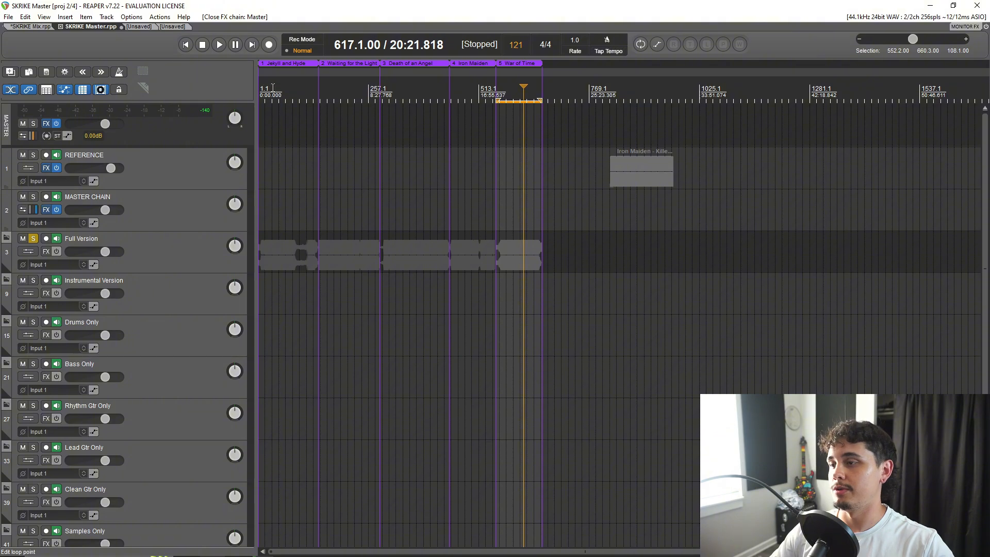
left_click(27, 26)
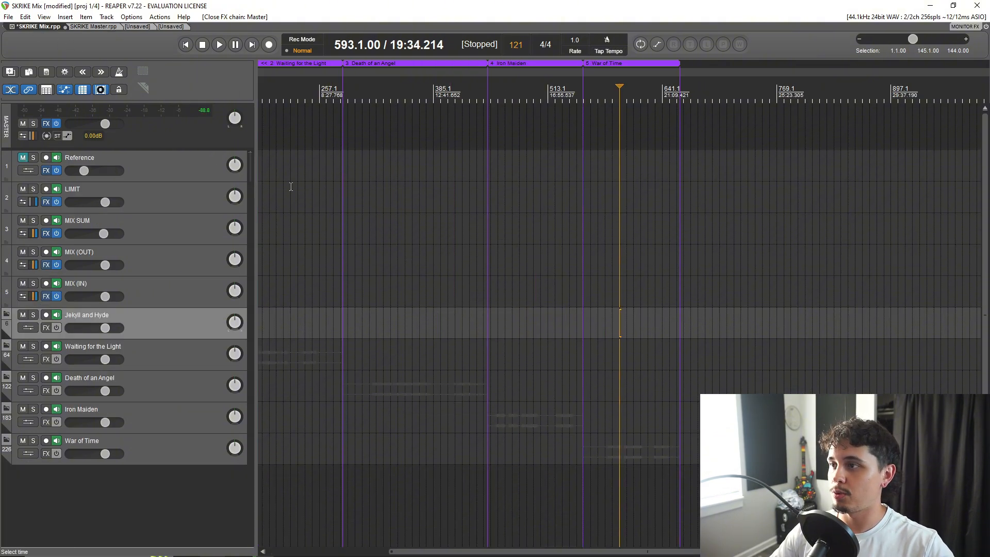
left_click(98, 27)
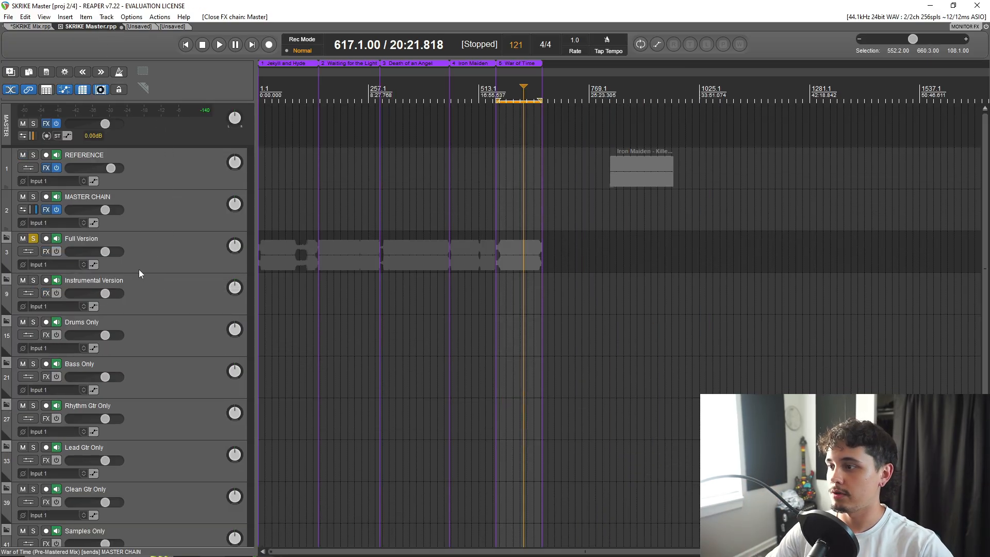
scroll(146, 240, "down", 5)
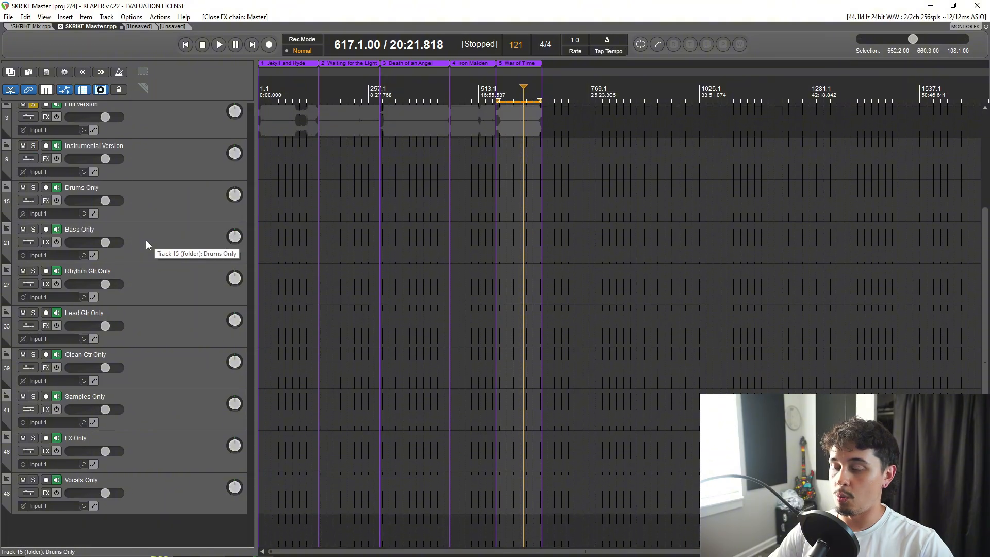
scroll(146, 243, "up", 5)
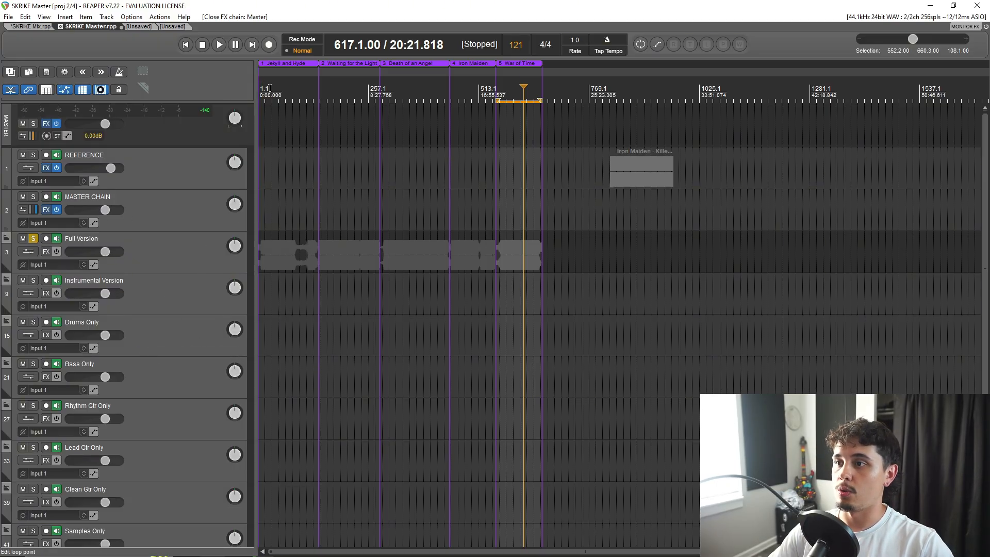
Make a time selection from measure 1 to 141 over Jekyll and Hyde, and move the edit cursor through the songs to measure 609.
left_click_drag(259, 88, 316, 90)
scroll(372, 178, "up", 4)
scroll(336, 163, "down", 5)
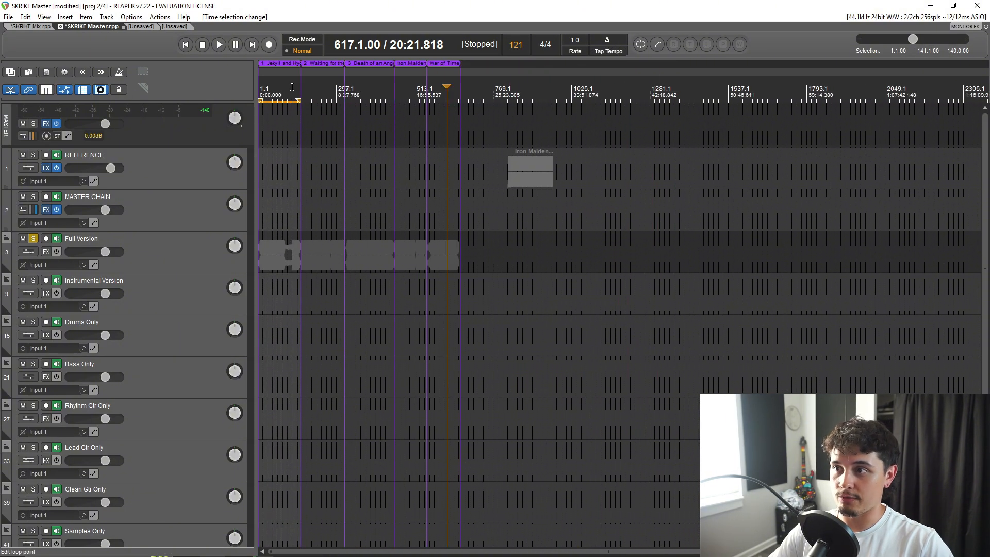
left_click(272, 87)
left_click_drag(289, 84, 444, 89)
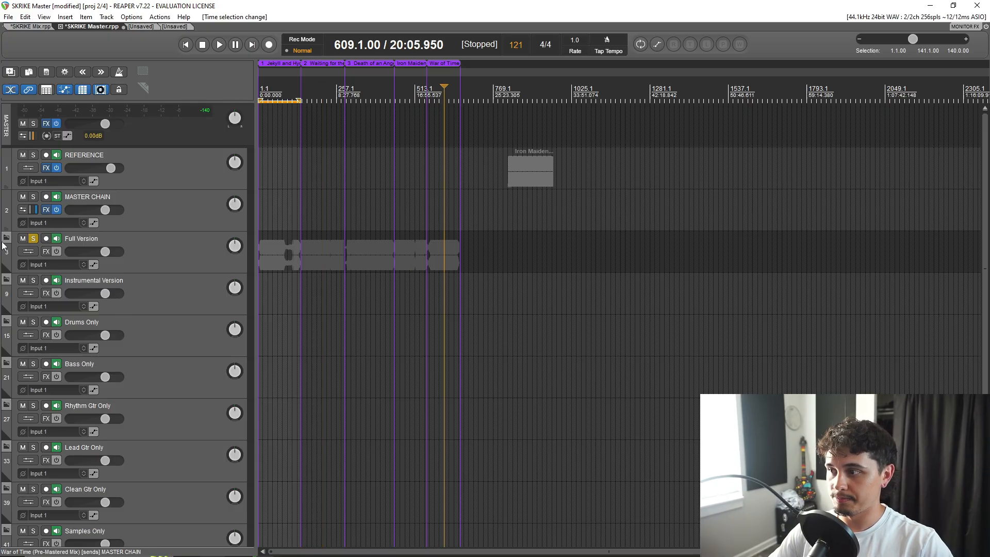
Select the Full Version folder, look over the stem folders below it, and select the Instrumental Version folder.
left_click(102, 254)
scroll(153, 345, "down", 4)
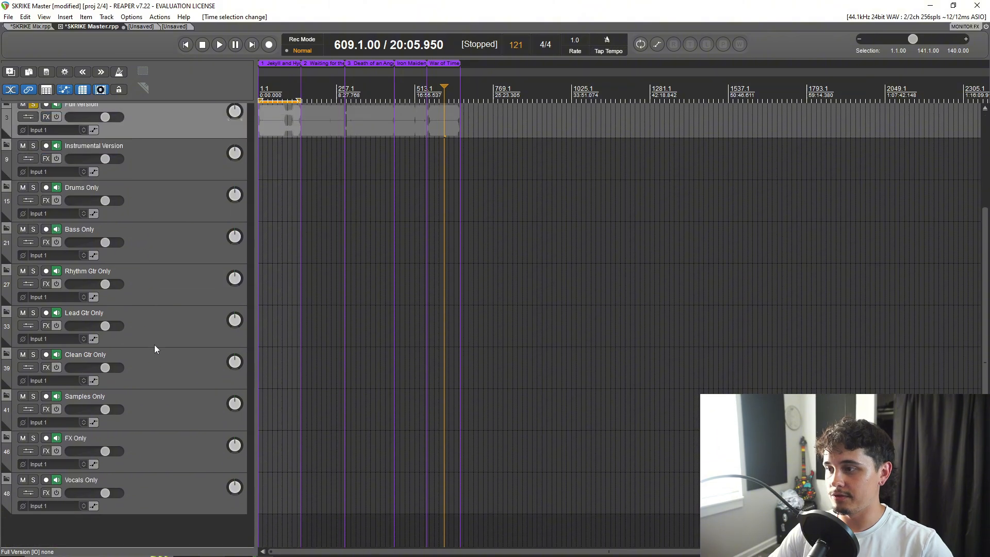
scroll(149, 464, "up", 3)
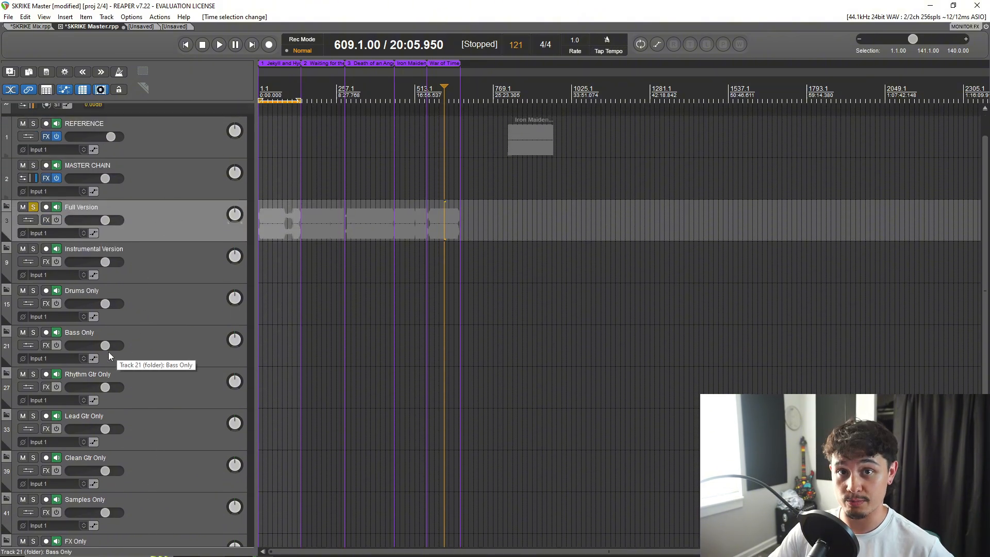
scroll(196, 203, "down", 2)
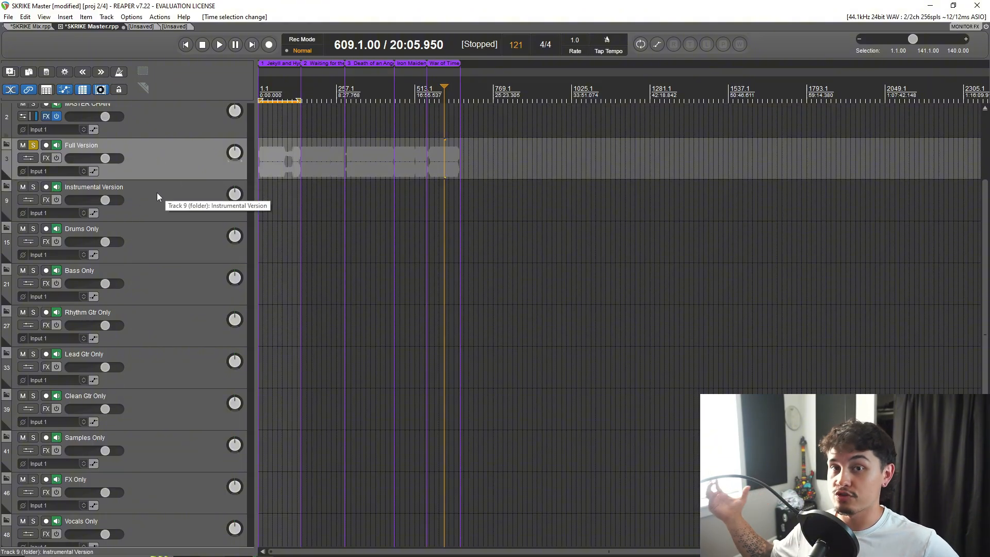
left_click(146, 214)
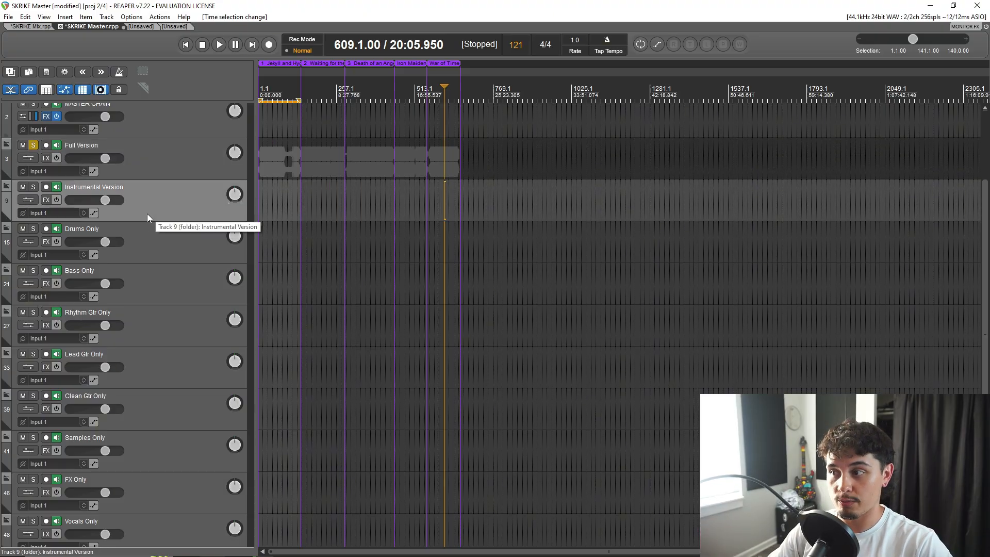
Select the stem folders one after another, from Drums Only through the guitar, Samples and FX folders to Vocals Only.
left_click(182, 243)
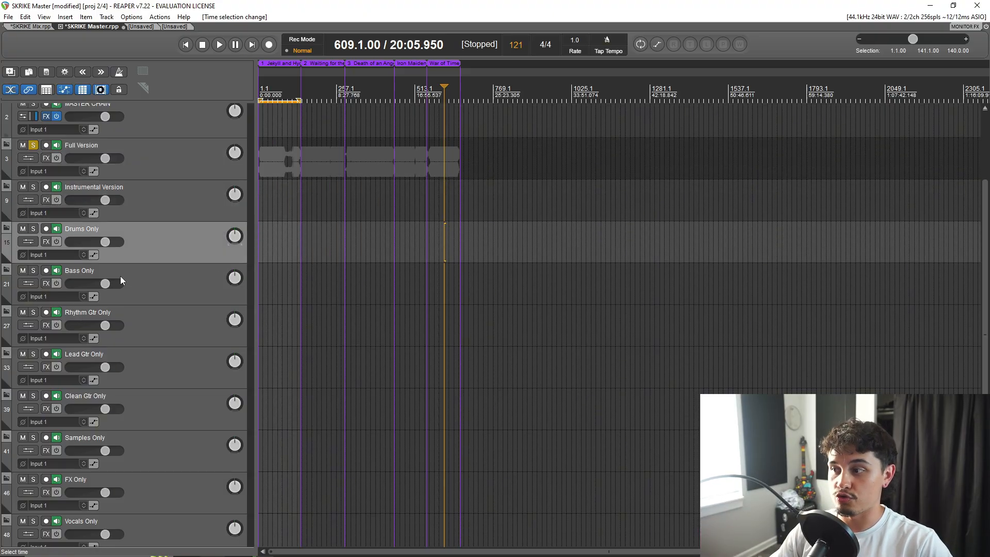
left_click(169, 286)
left_click(160, 320)
scroll(160, 348, "down", 1)
left_click(150, 328)
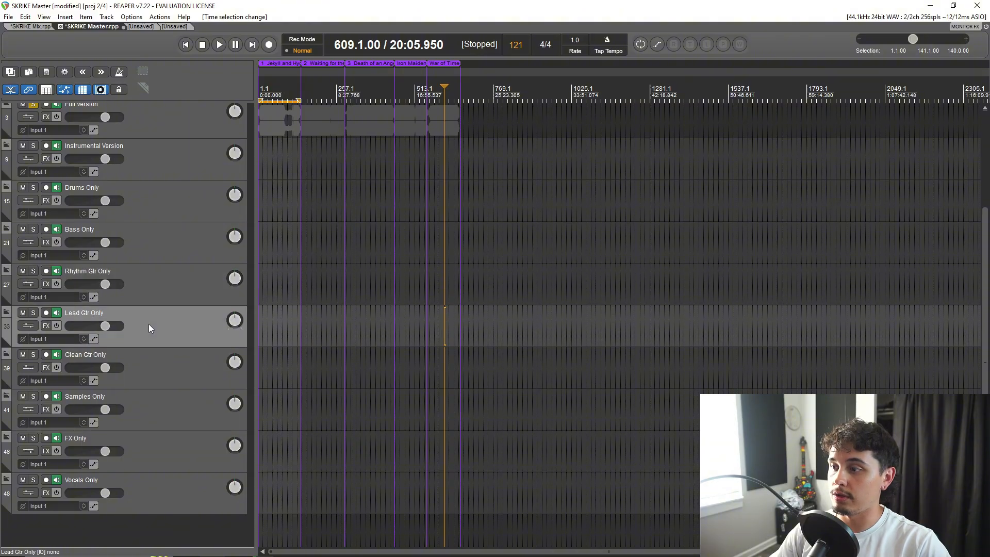
left_click(166, 366)
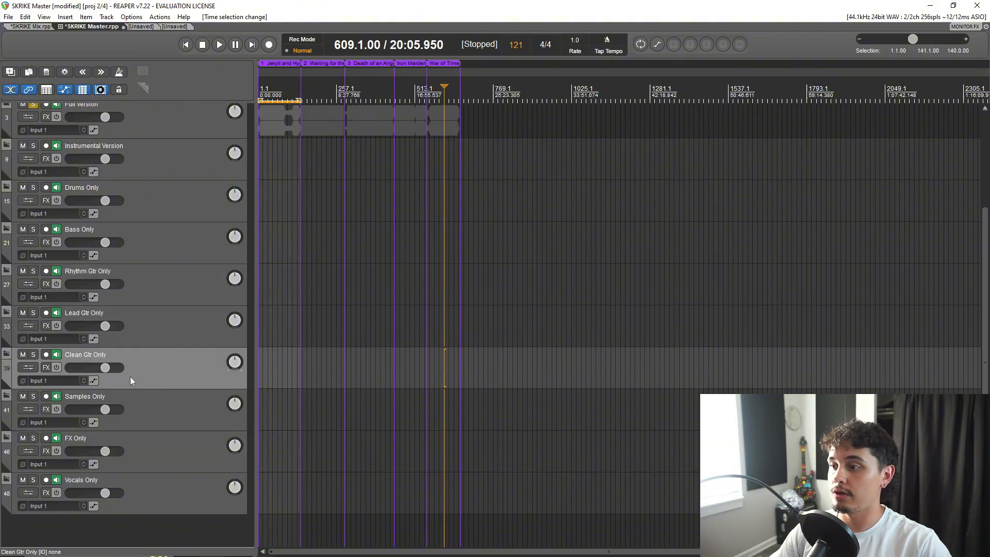
left_click(174, 413)
left_click(175, 453)
left_click(184, 487)
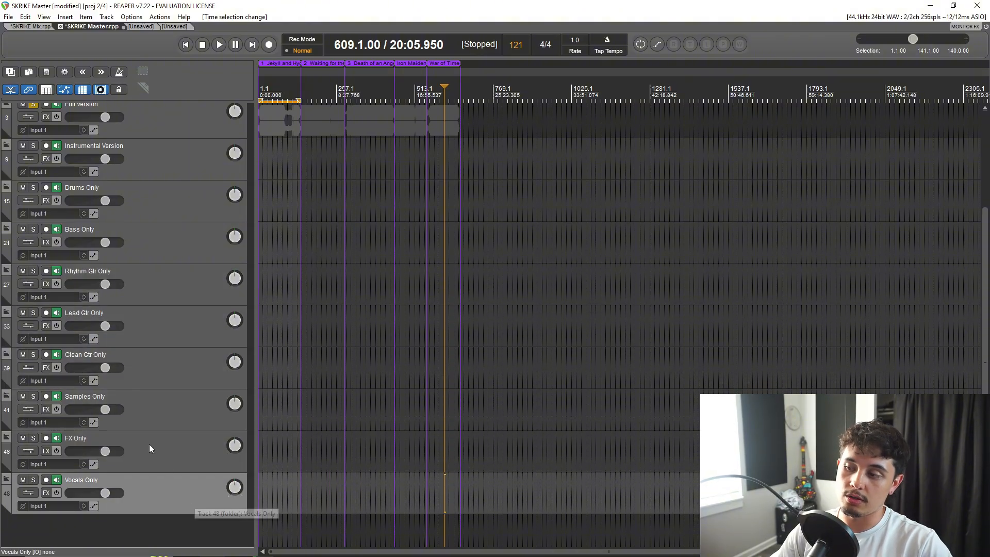
Look over the version and stem folders down to Vocals Only, and select the Samples Only and FX Only folders.
scroll(165, 371, "up", 2)
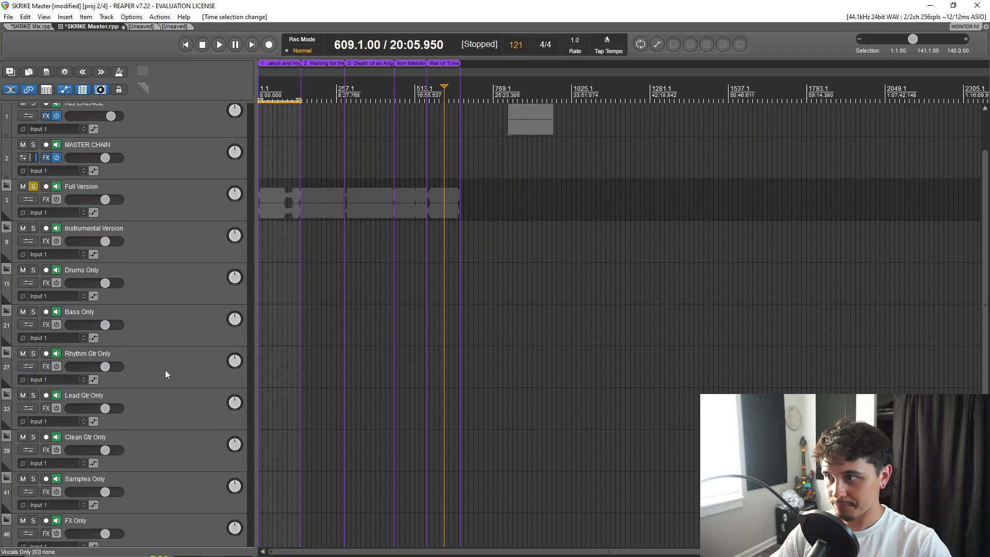
scroll(165, 367, "down", 2)
scroll(171, 397, "up", 2)
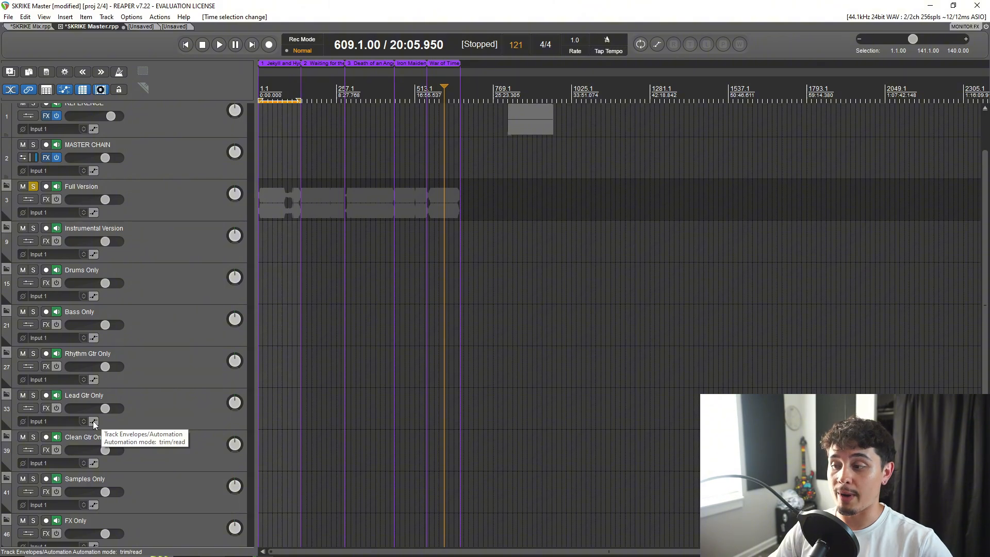
scroll(166, 461, "down", 2)
scroll(159, 456, "down", 1)
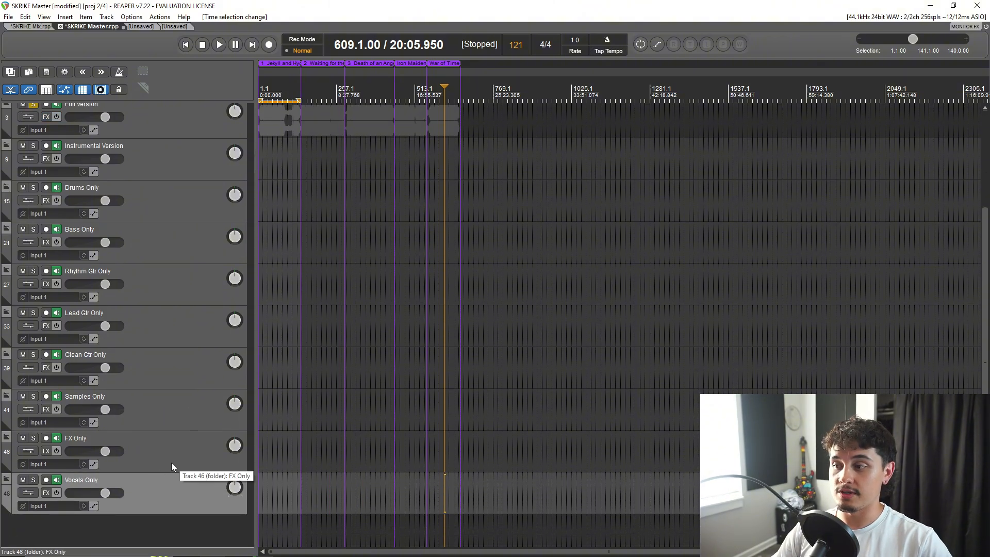
scroll(176, 456, "up", 1)
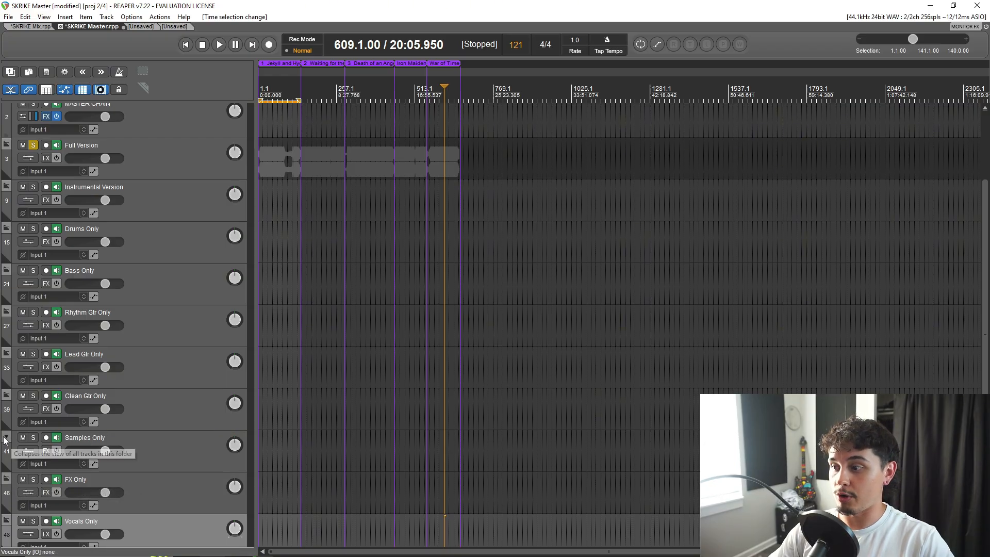
scroll(12, 461, "down", 1)
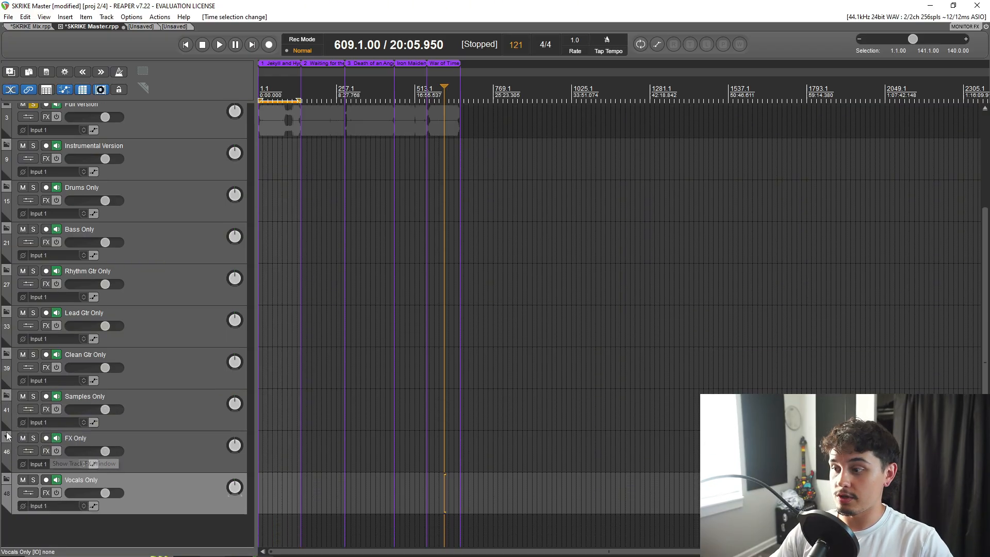
scroll(145, 447, "up", 1)
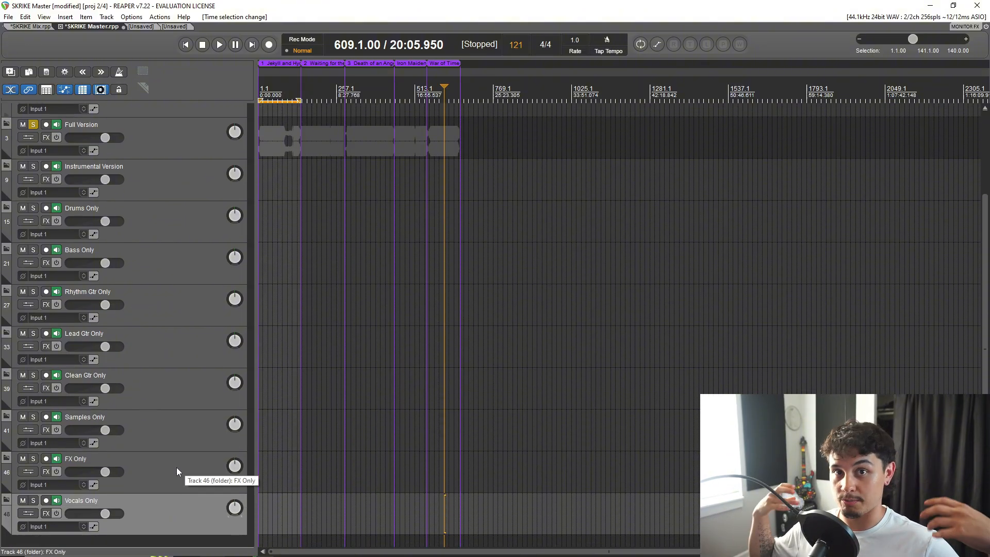
left_click(143, 427)
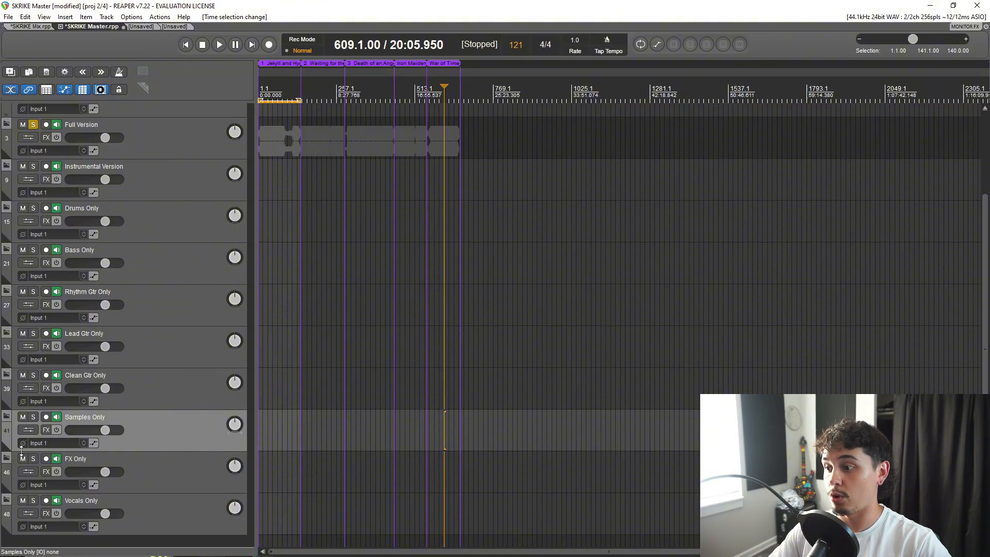
left_click(135, 461)
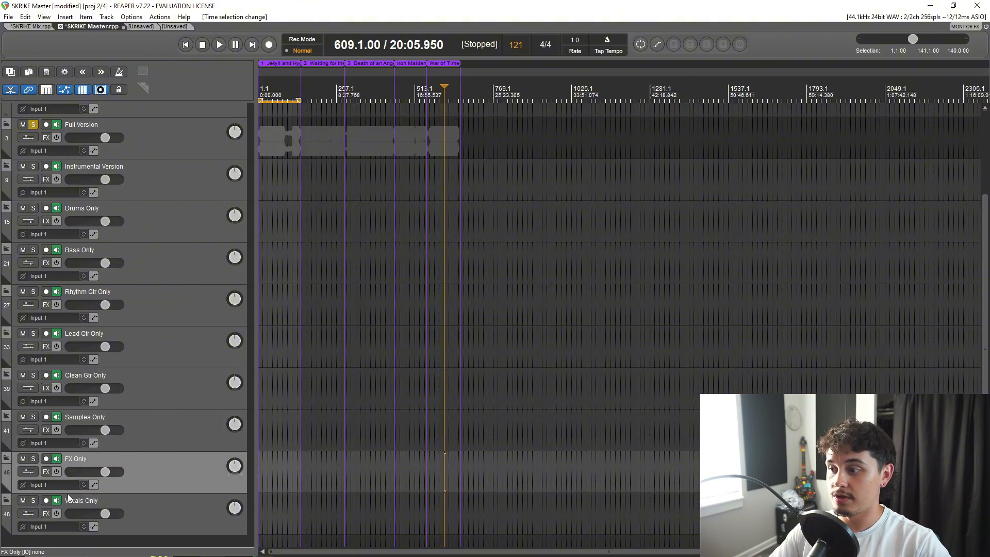
Expand the Full Version folder and view its five pre-mastered song tracks against the timeline regions.
scroll(100, 457, "down", 1)
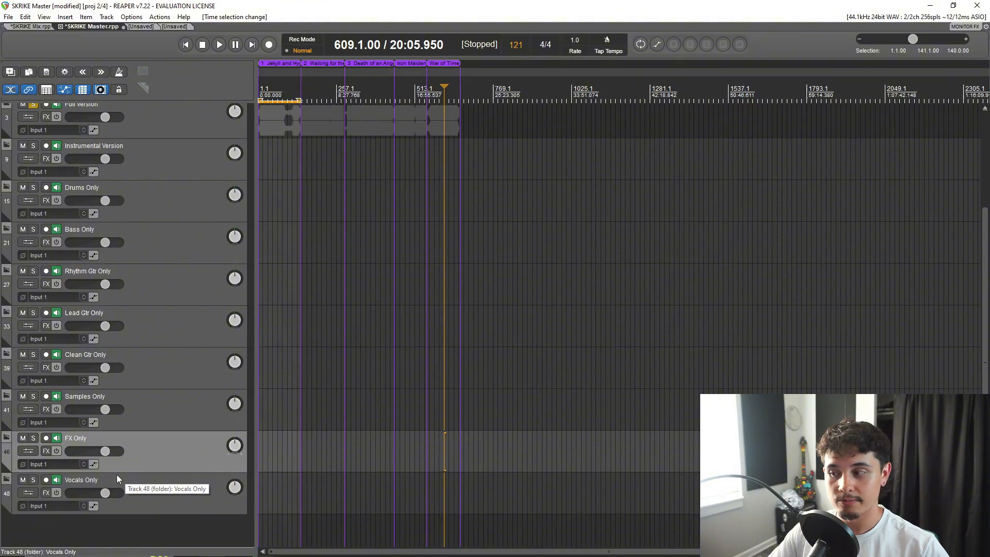
scroll(76, 456, "up", 5)
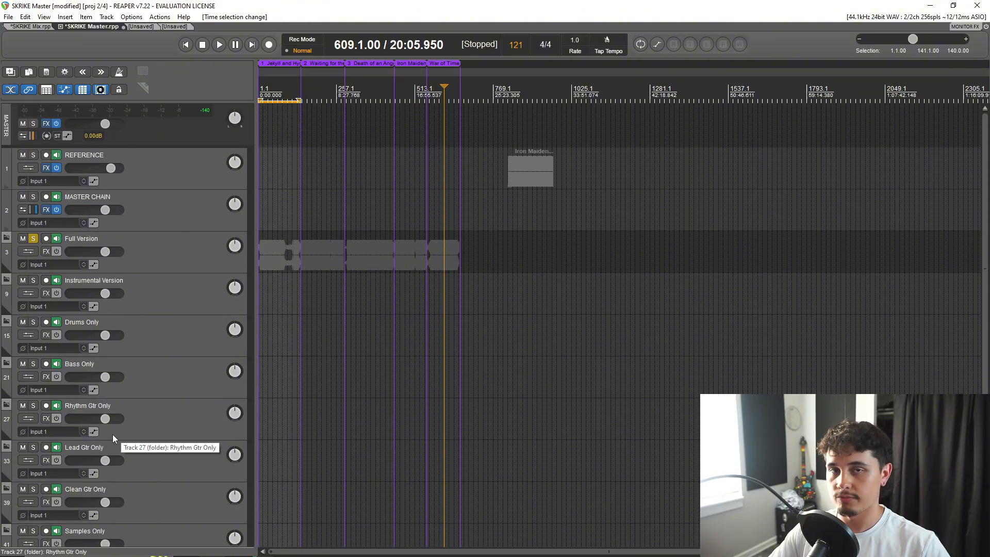
scroll(143, 373, "down", 2)
scroll(144, 373, "up", 2)
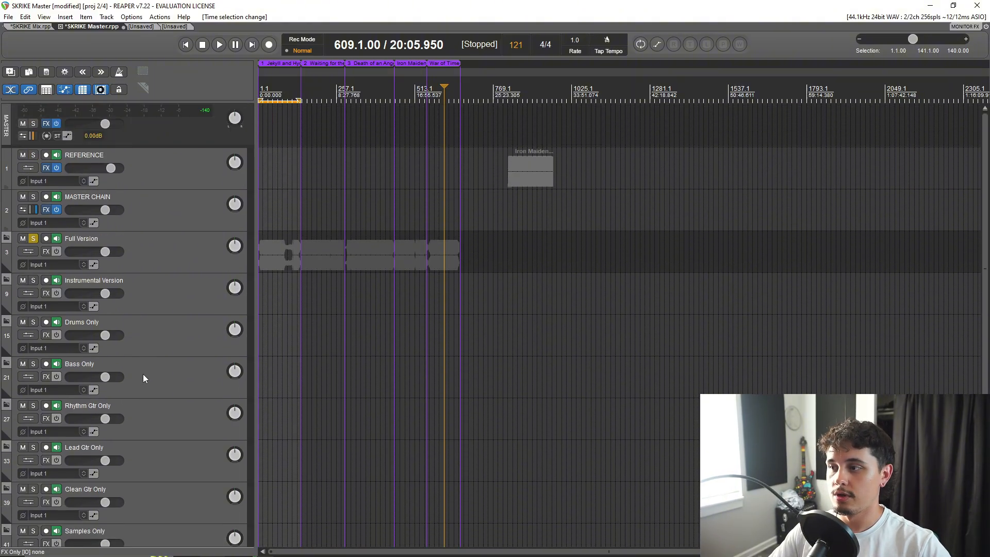
scroll(139, 291, "down", 2)
scroll(128, 287, "up", 2)
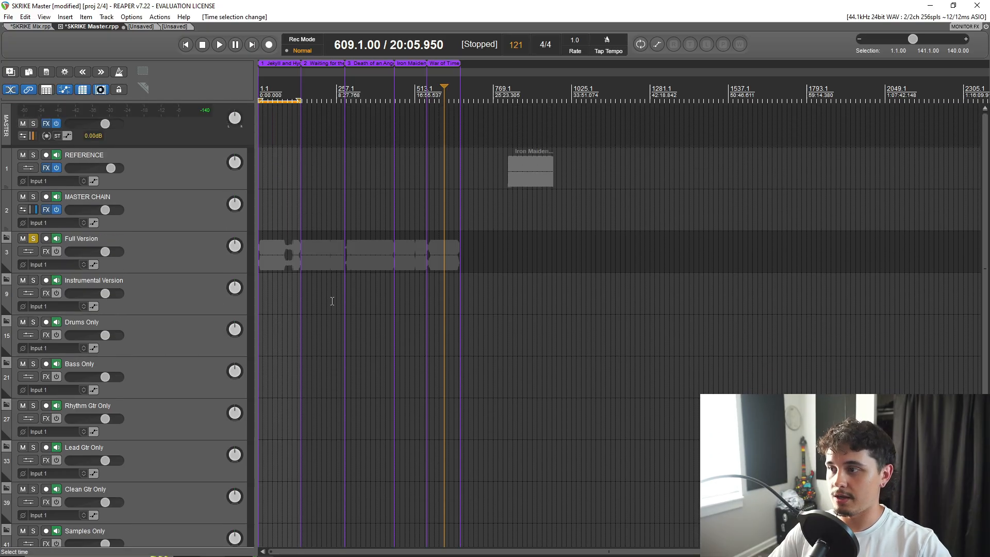
left_click(6, 238)
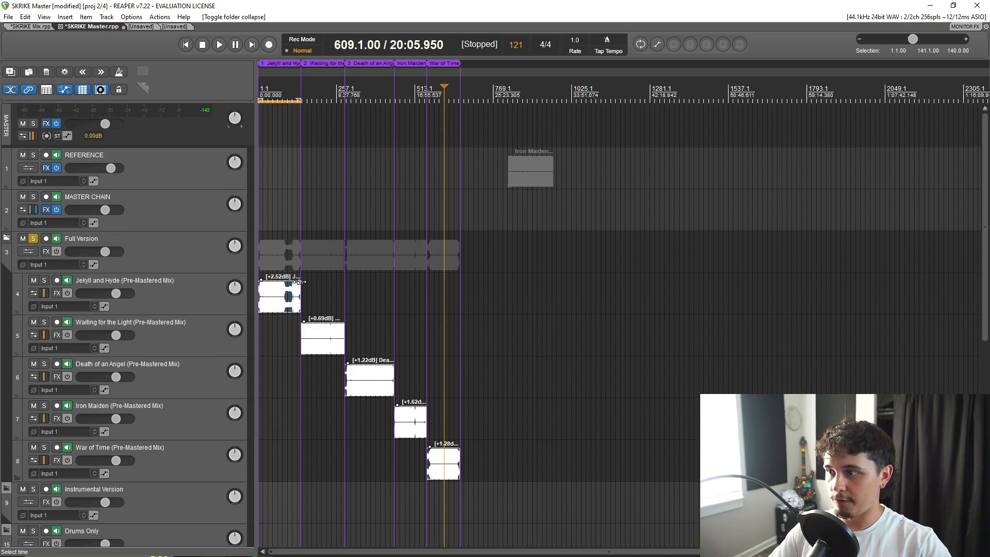
scroll(304, 316, "up", 3)
scroll(304, 315, "down", 4)
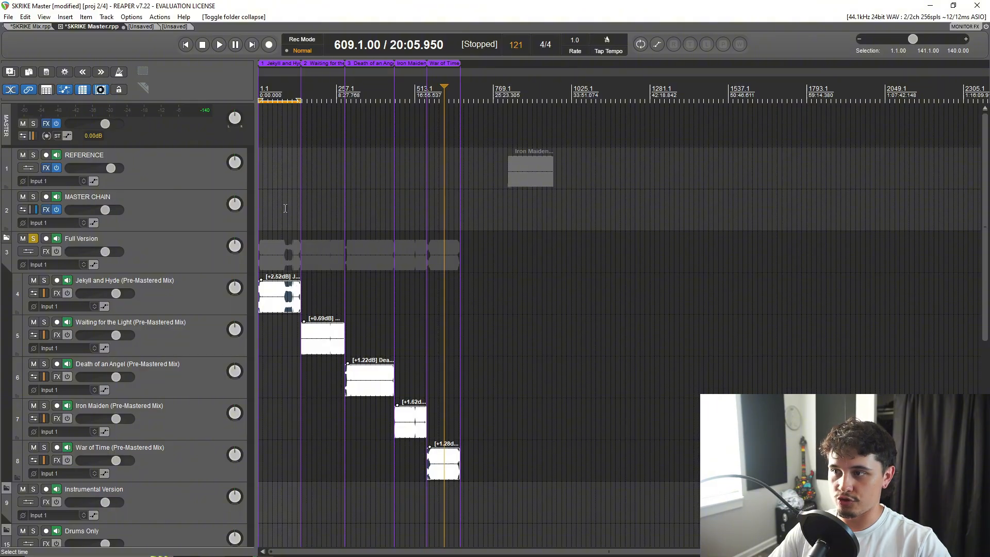
Compare the SKRIKE Mix project's full song timeline with the SKRIKE Master project's pre-mastered mixes.
left_click(29, 27)
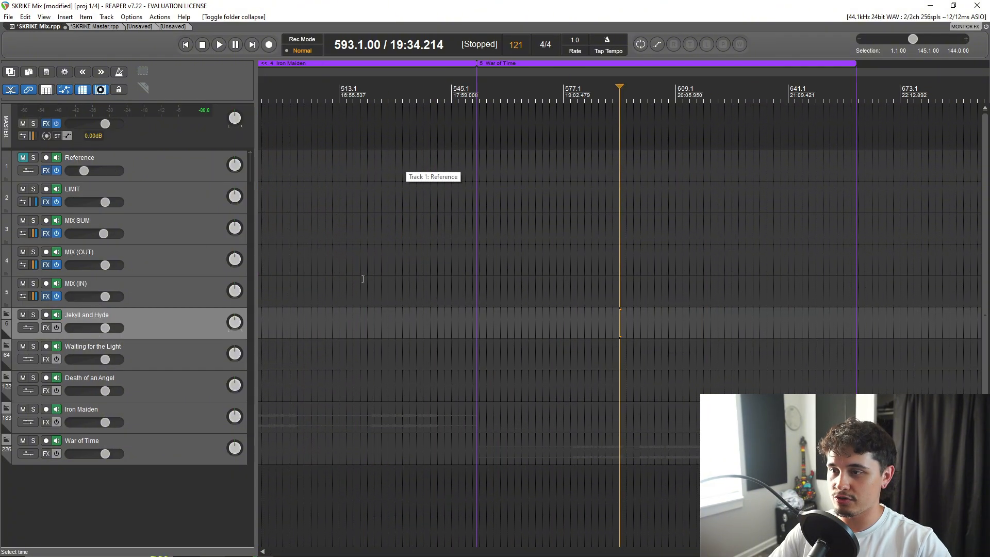
scroll(364, 281, "down", 3)
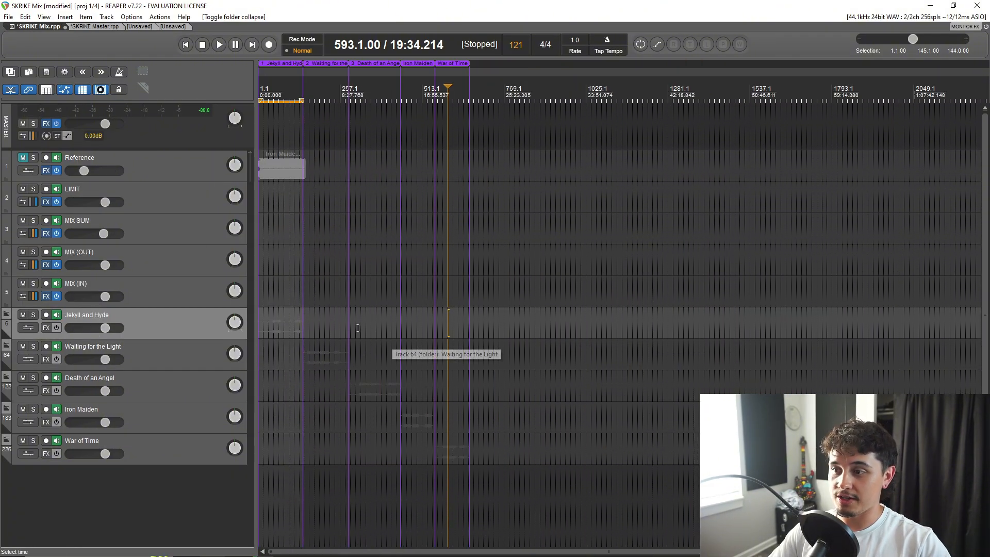
key("ctrl+Tab")
scroll(347, 294, "up", 5)
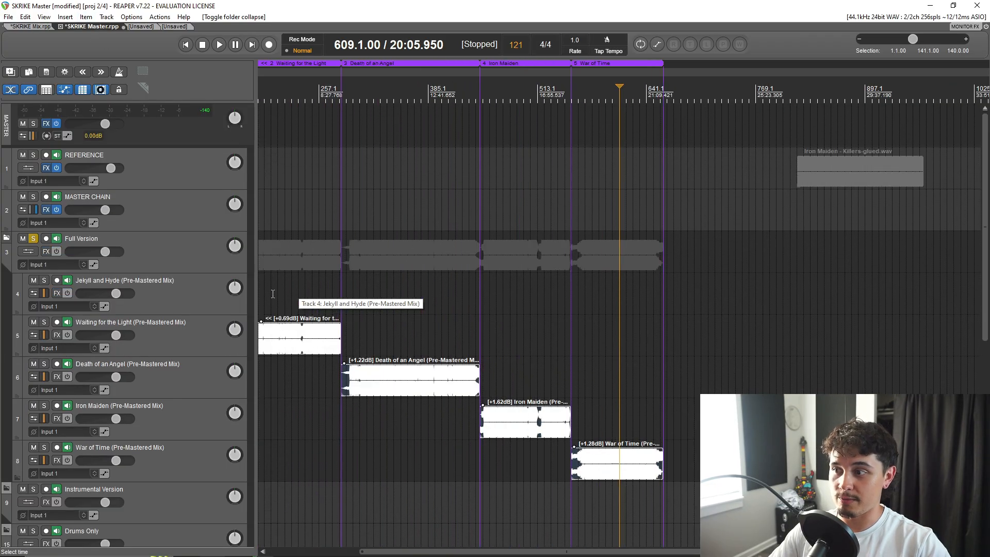
scroll(173, 293, "down", 3)
scroll(271, 281, "down", 2)
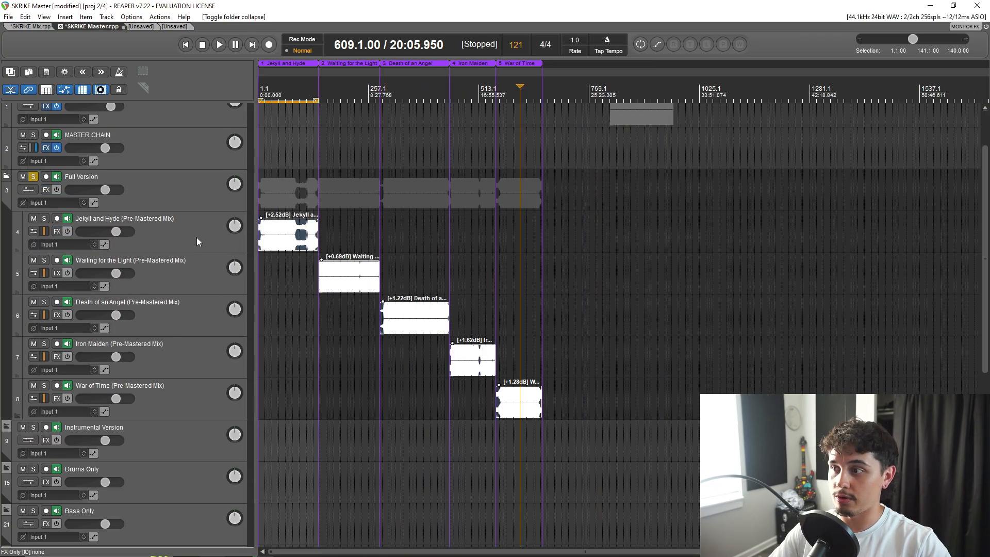
Select the Full Version folder's pre-mastered tracks in turn, from Jekyll and Hyde to War of Time, including the Jekyll and Hyde item.
left_click(170, 231)
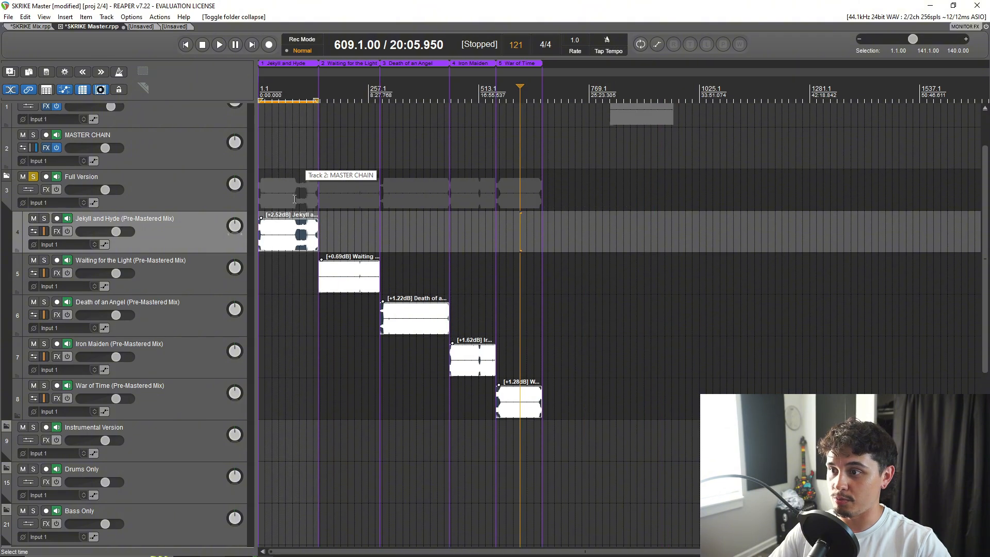
left_click(285, 232)
left_click(184, 277)
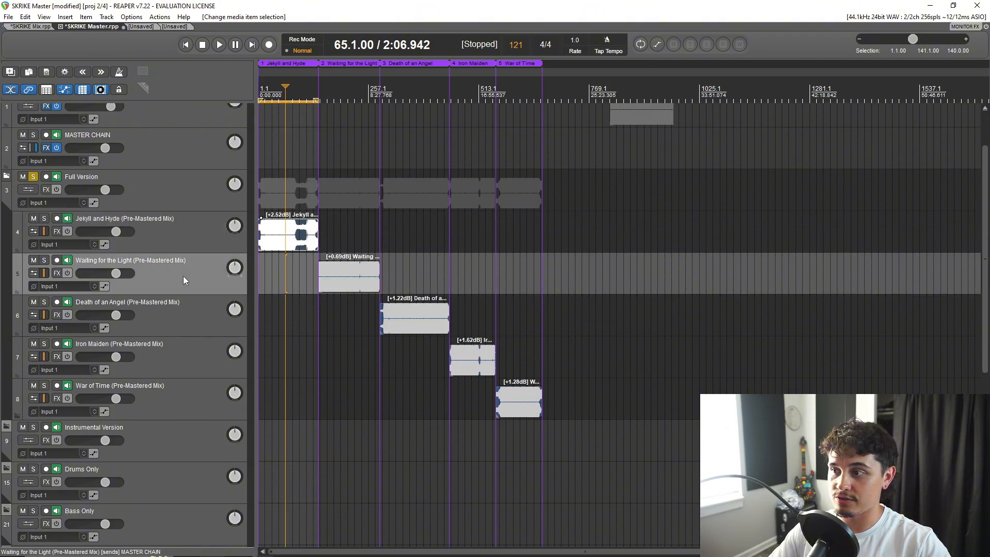
left_click(181, 319)
left_click(193, 354)
left_click(187, 379)
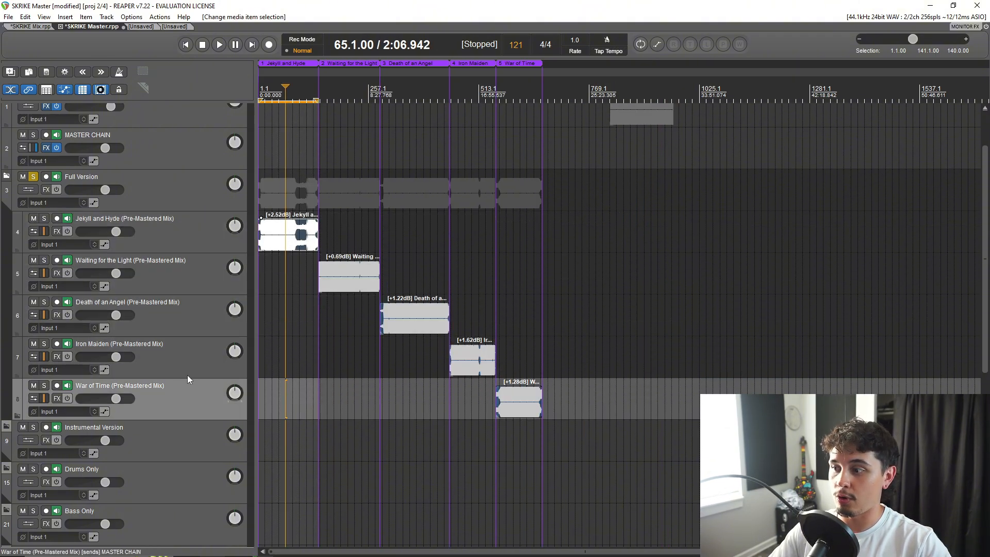
Collapse the Full Version folder, expand Instrumental Version, and select its five song tracks in turn.
left_click(6, 175)
left_click(7, 219)
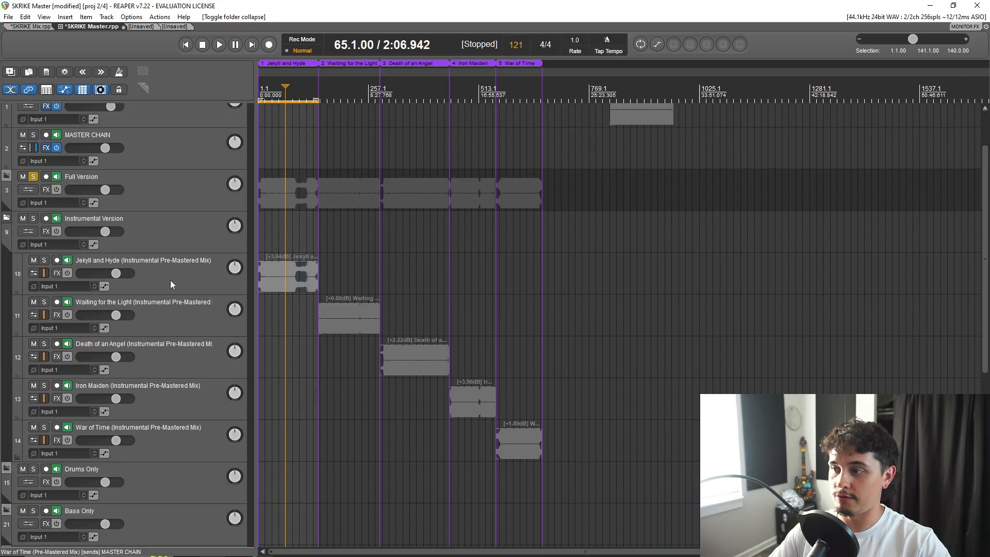
left_click(170, 280)
left_click(193, 324)
left_click(193, 361)
left_click(194, 391)
left_click(191, 435)
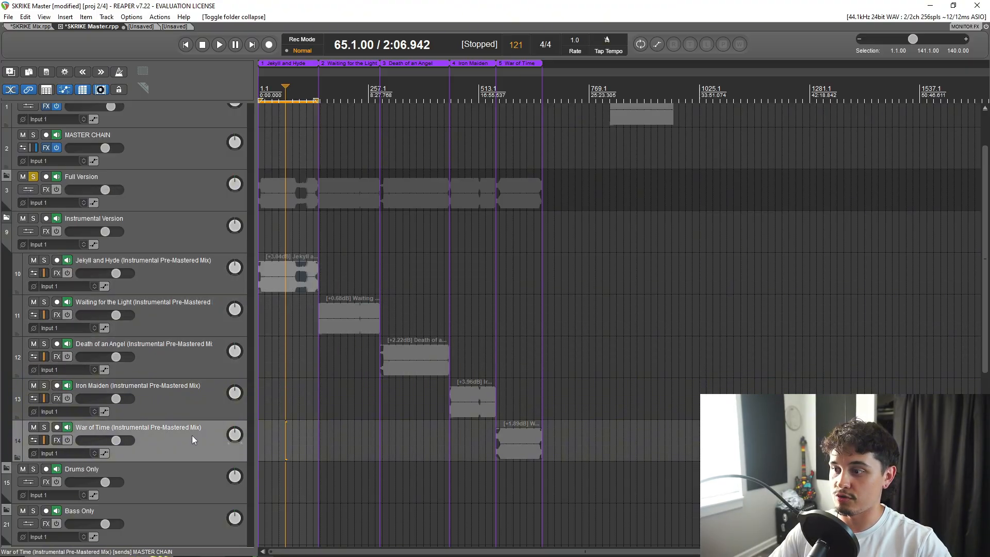
Check the SKRIKE Mix project's song folders, return to SKRIKE Master, and collapse the Instrumental Version folder.
left_click(41, 27)
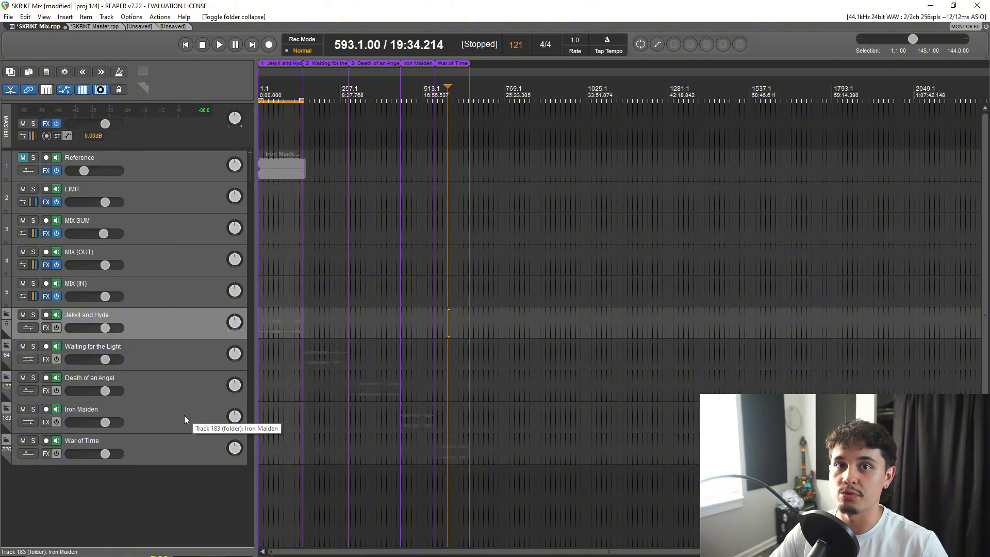
left_click(101, 26)
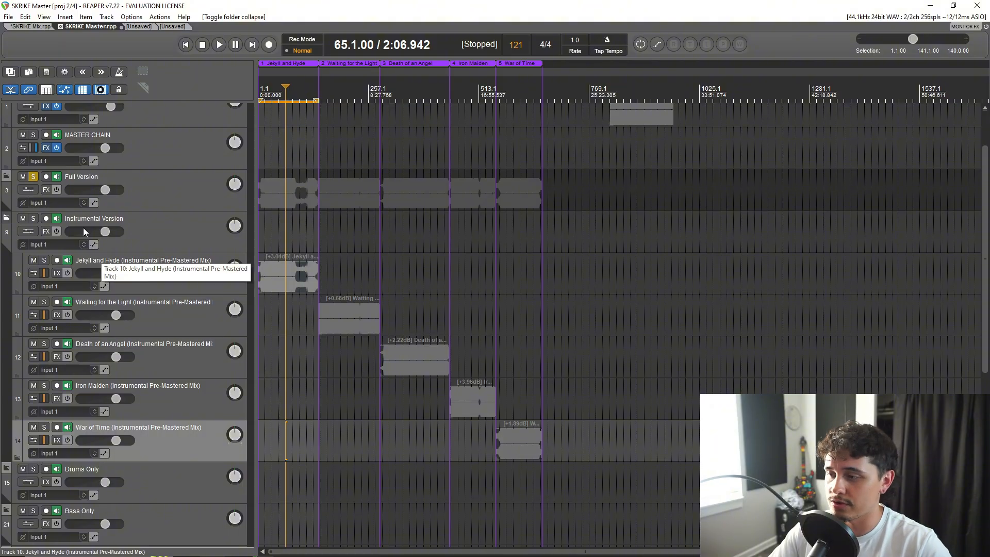
left_click(8, 220)
left_click(8, 220)
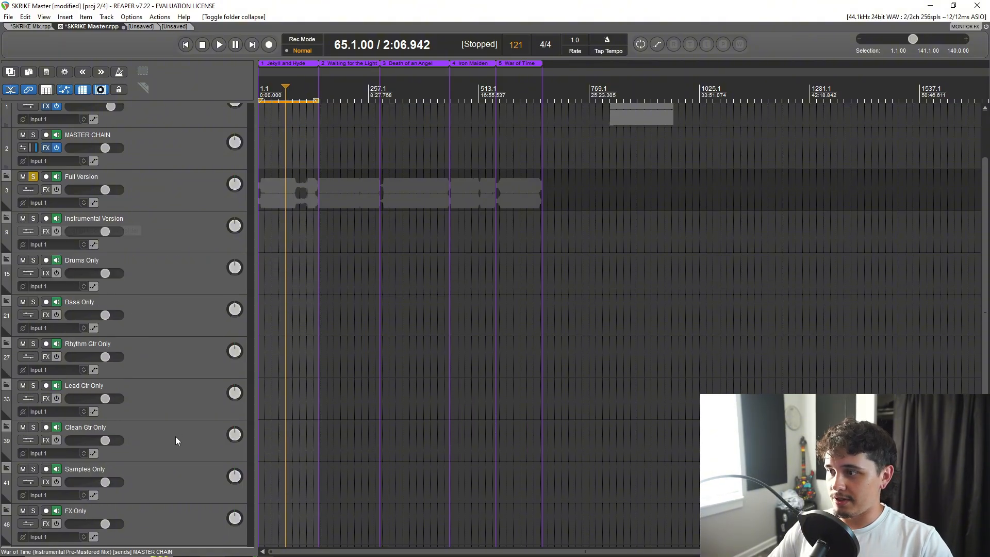
scroll(175, 432, "down", 3)
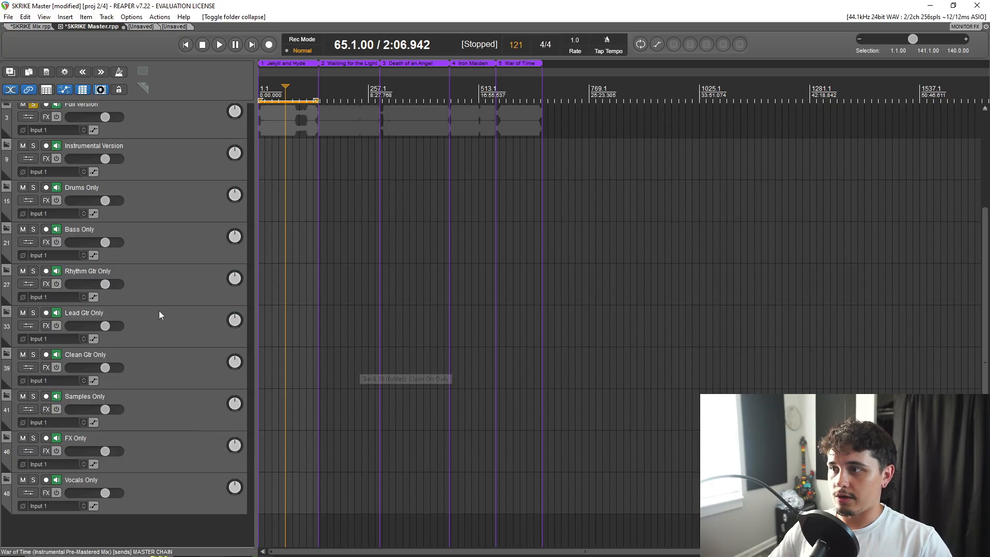
scroll(159, 310, "up", 4)
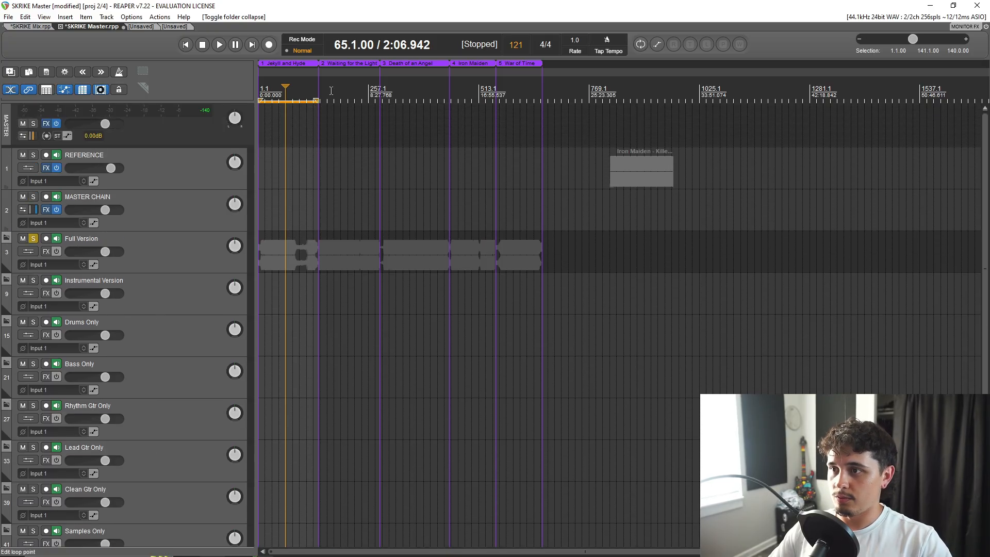
Make a time selection over the Waiting for the Light region, and replace it with one over Death of an Angel.
double_click(332, 92)
scroll(550, 338, "up", 5)
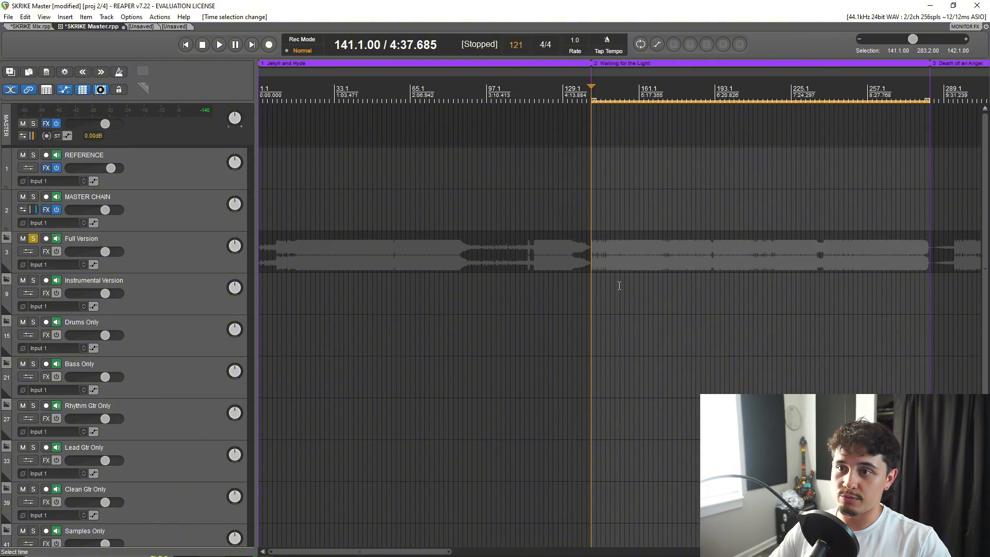
scroll(401, 305, "down", 2)
scroll(402, 304, "down", 2)
double_click(577, 98)
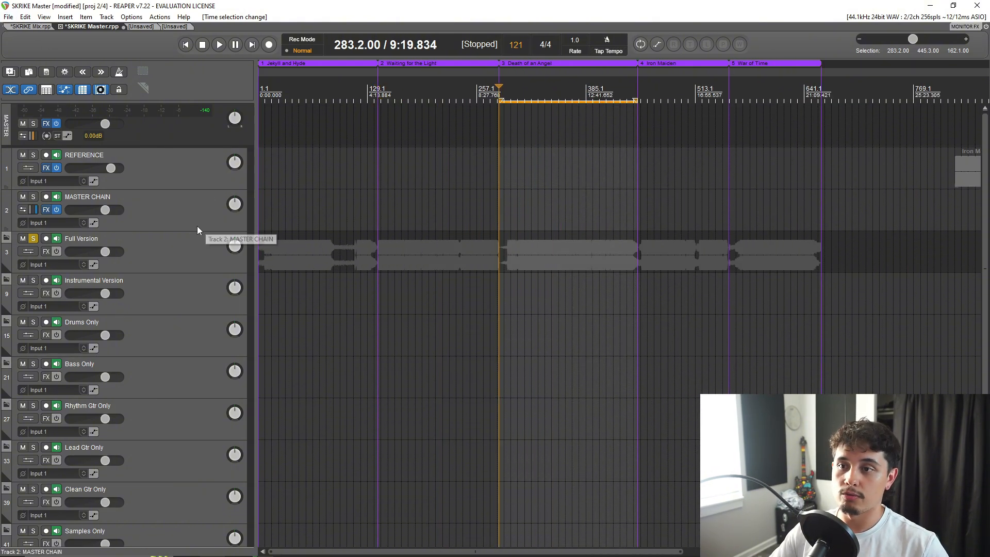
scroll(422, 265, "down", 4)
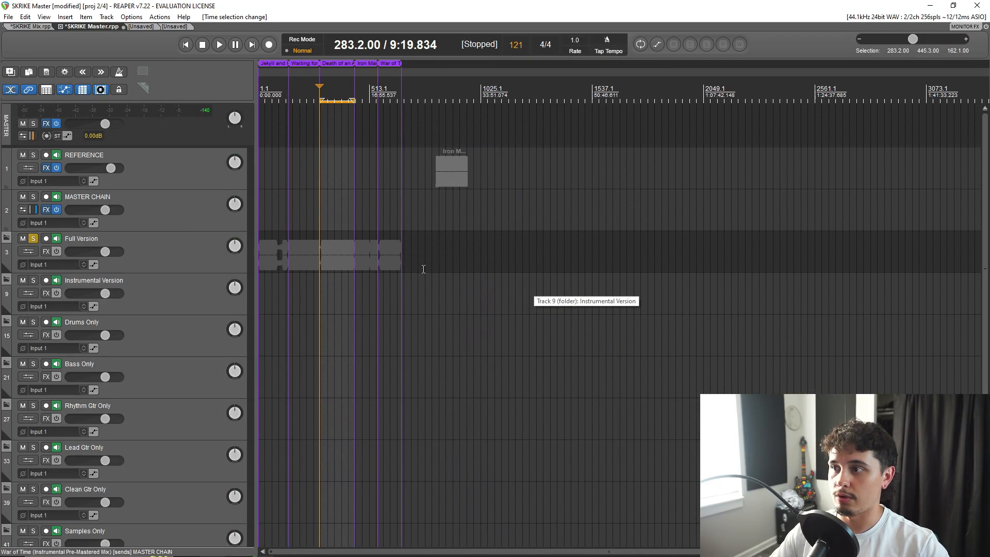
Inspect the effects chain on the MASTER CHAIN track and the one on the Master track, closing each window.
left_click(46, 210)
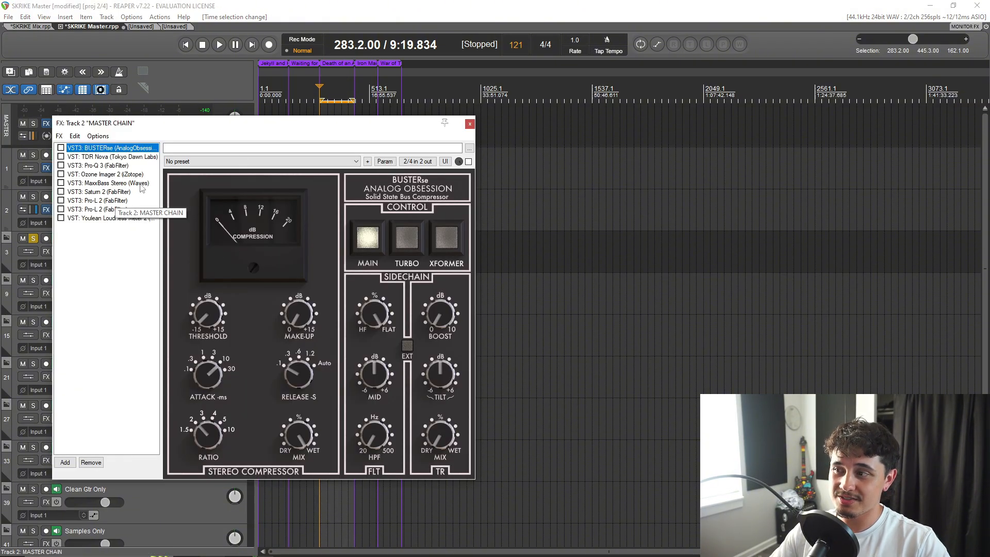
left_click(469, 124)
left_click(46, 123)
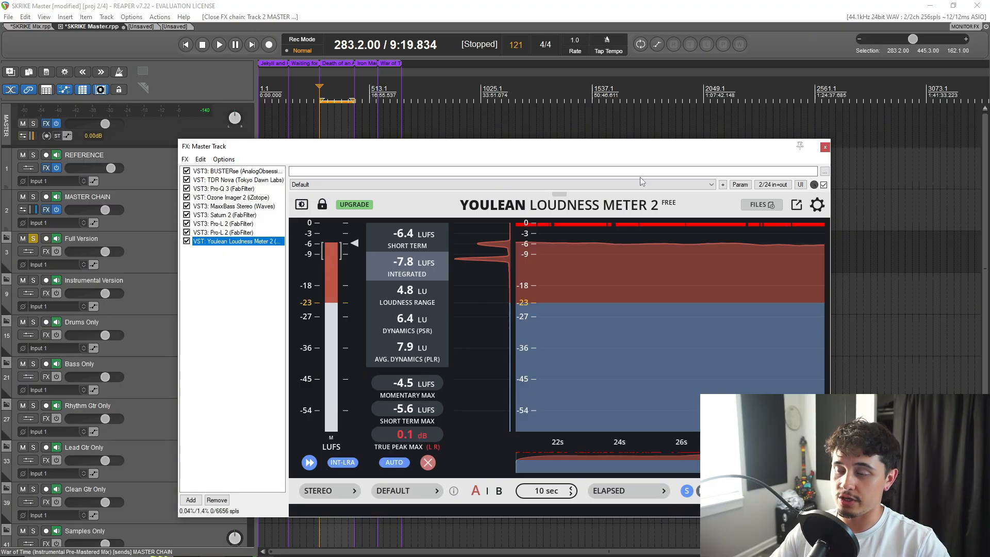
left_click(824, 147)
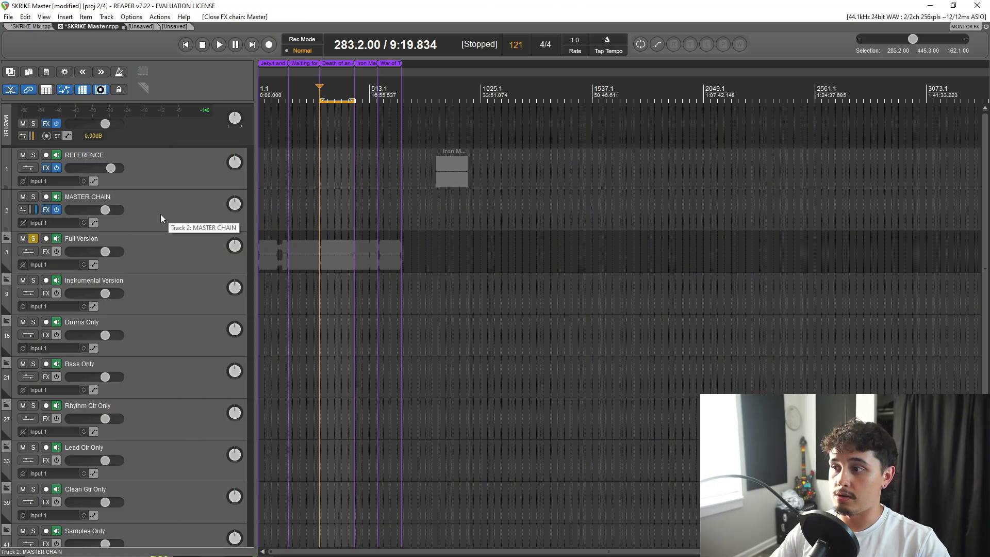
Select the MASTER CHAIN track, switch the selection to the Master track, and save the SKRIKE Master project.
left_click(202, 217)
left_click(181, 137)
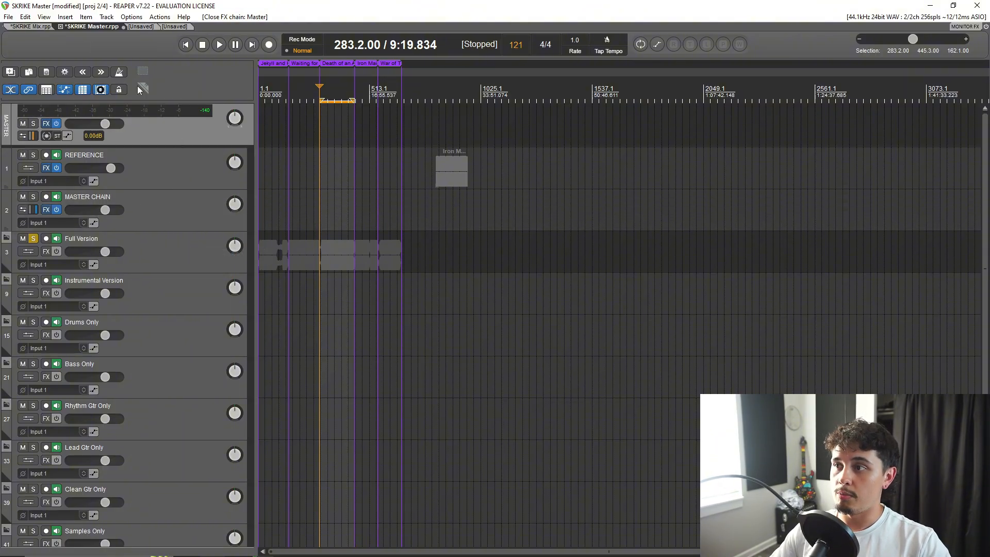
key("ctrl+s")
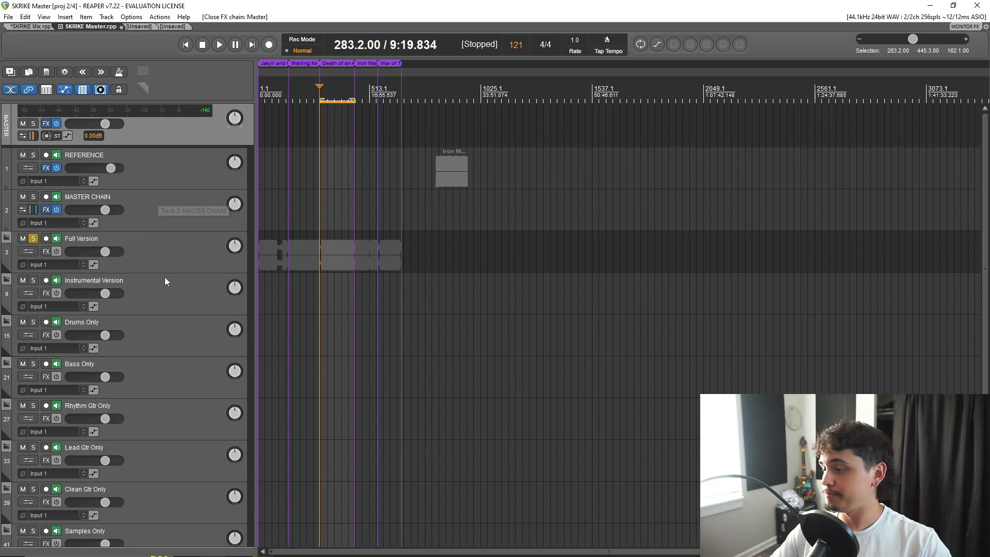